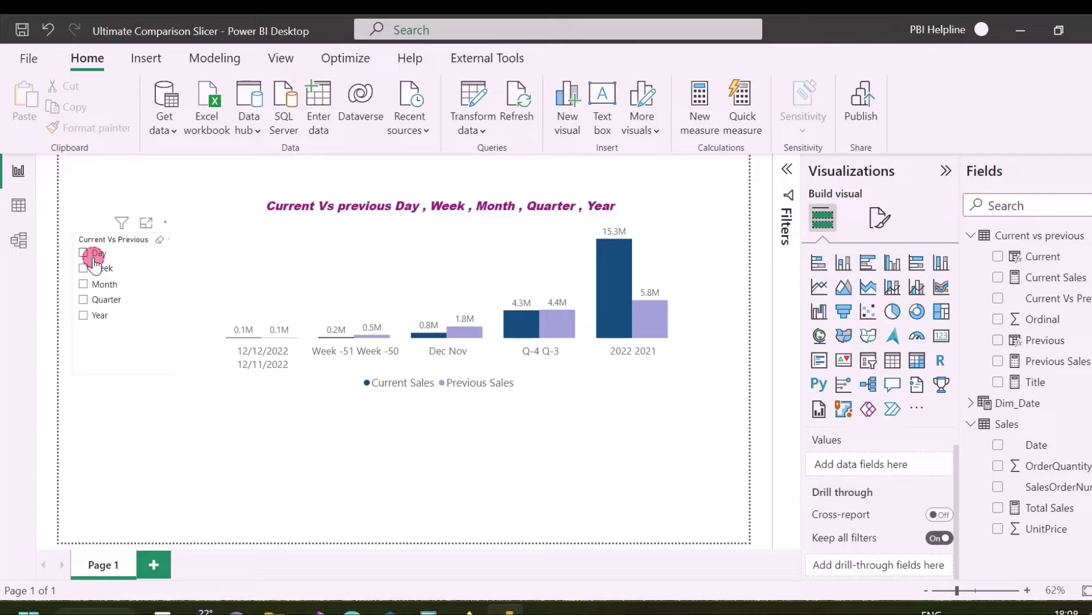
# Try each slicer period in turn: Day, Week, Month, Quarter, then Year.
pyautogui.click(93, 258)
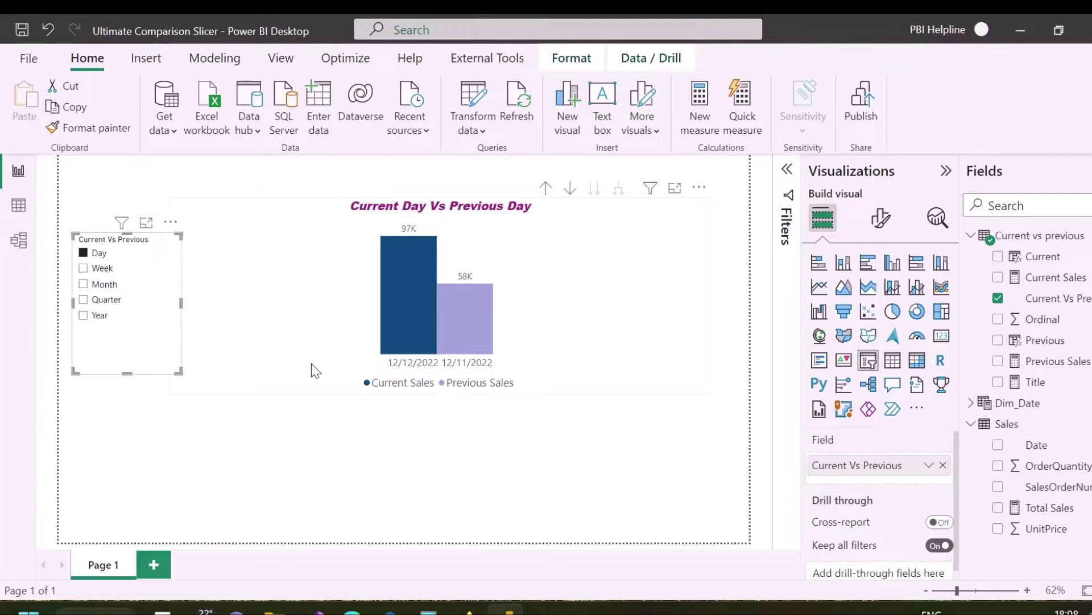
pyautogui.click(100, 268)
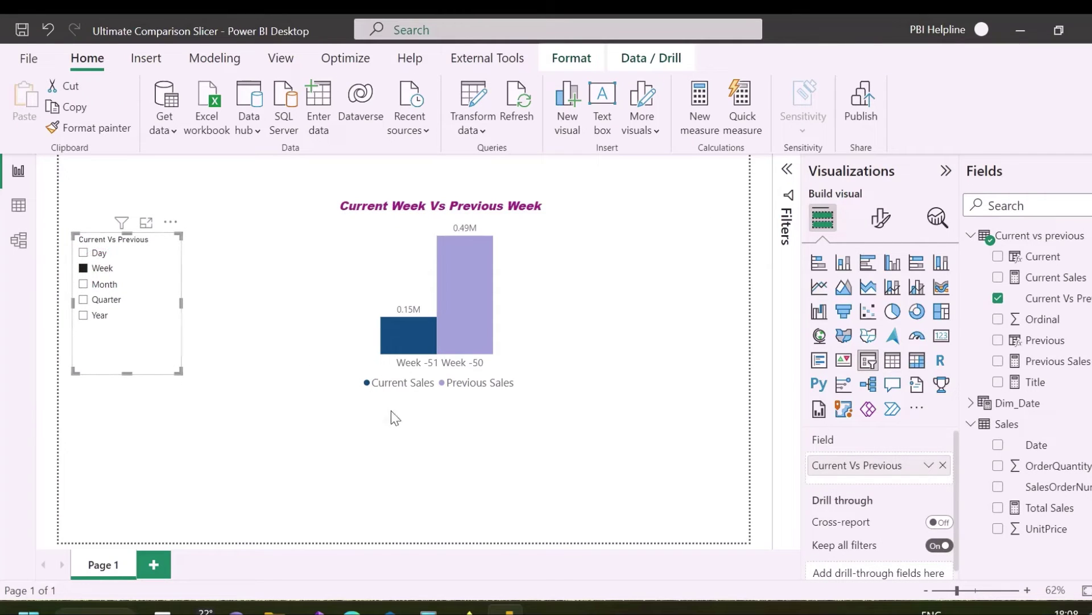
pyautogui.click(99, 290)
pyautogui.click(105, 301)
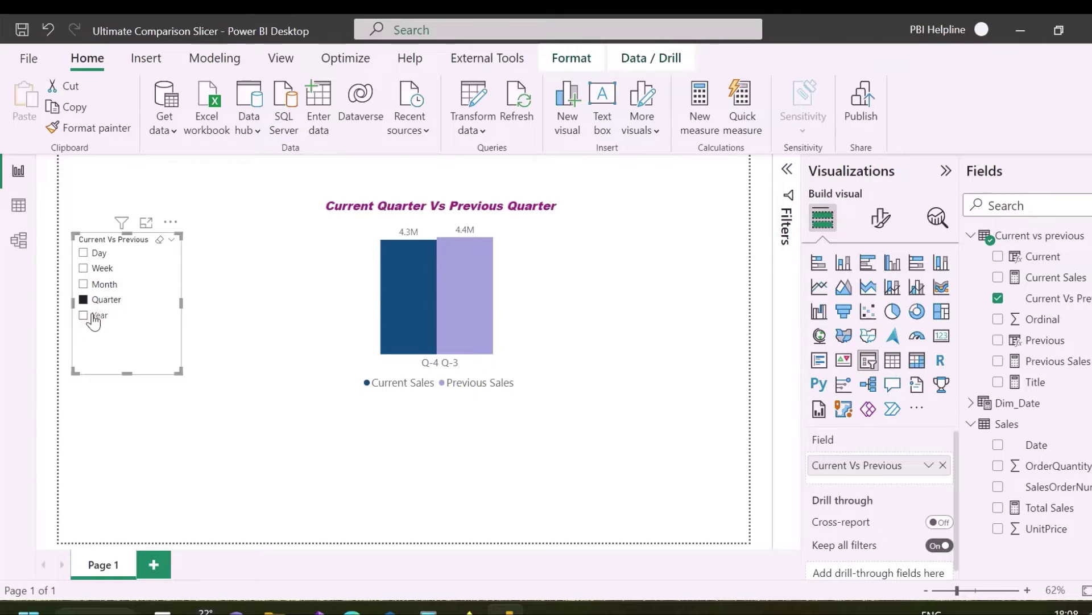
pyautogui.click(93, 316)
# Add Quarter, Month and Week to Year, then clear the slicer and keep only Day.
pyautogui.keyDown('ctrl'); pyautogui.click(105, 300); pyautogui.keyUp('ctrl')
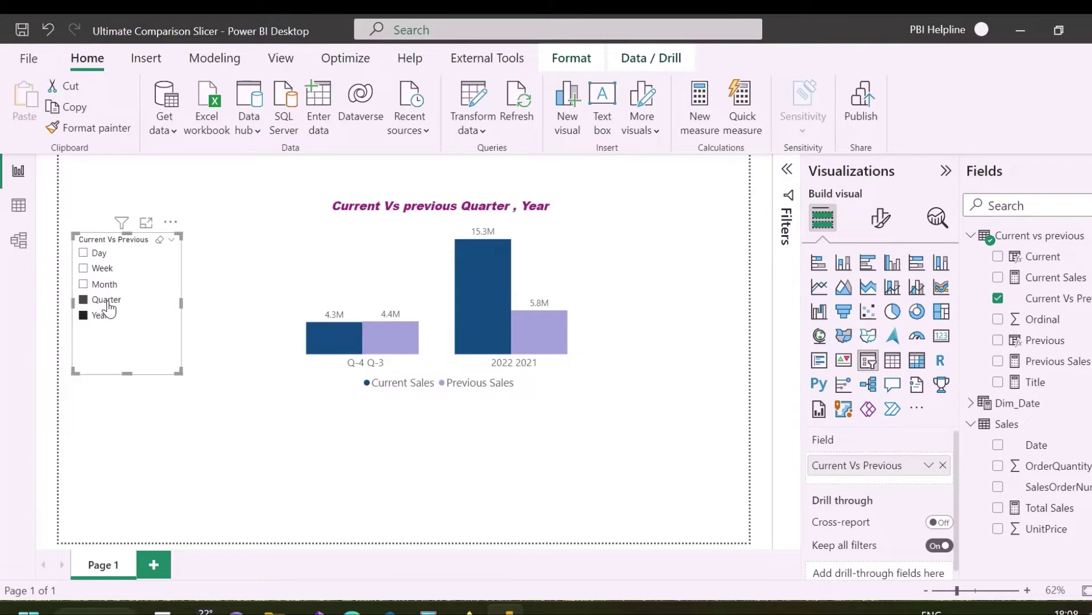
pyautogui.keyDown('ctrl'); pyautogui.click(103, 288); pyautogui.keyUp('ctrl')
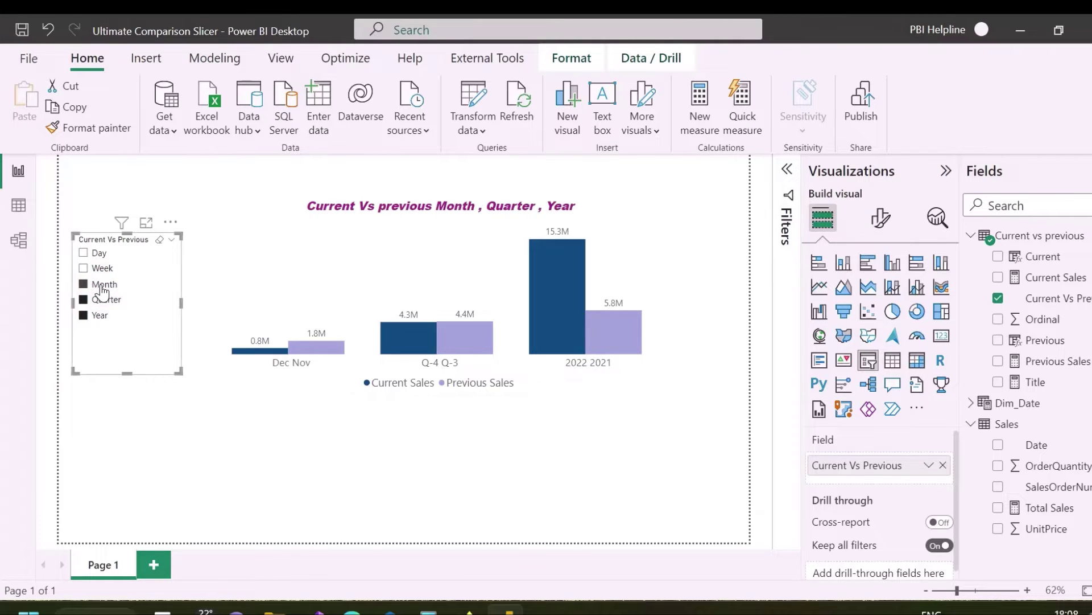
pyautogui.keyDown('ctrl'); pyautogui.click(104, 271); pyautogui.keyUp('ctrl')
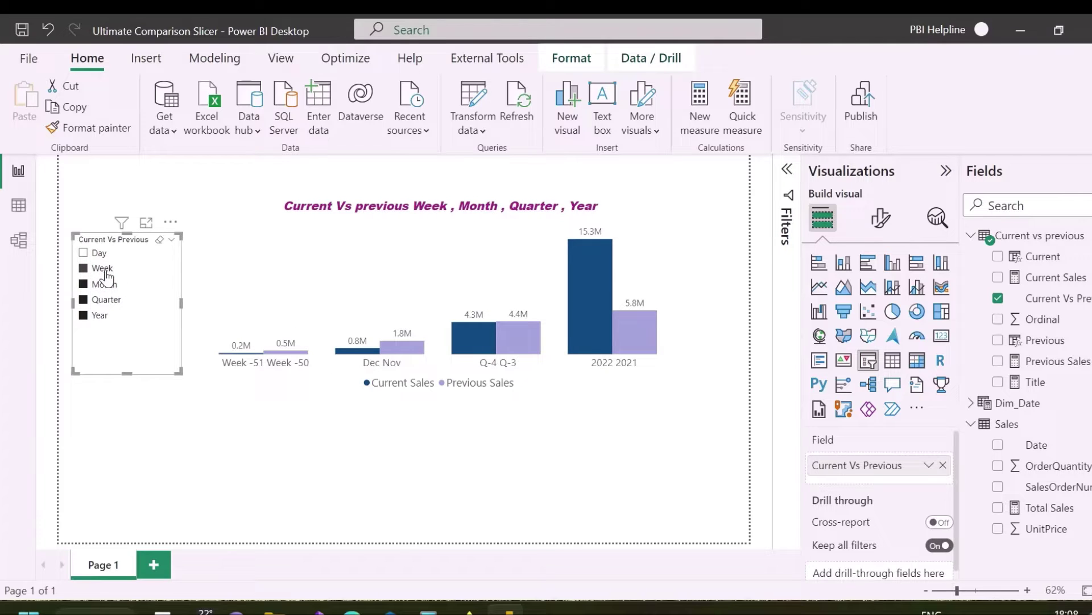
pyautogui.click(158, 240)
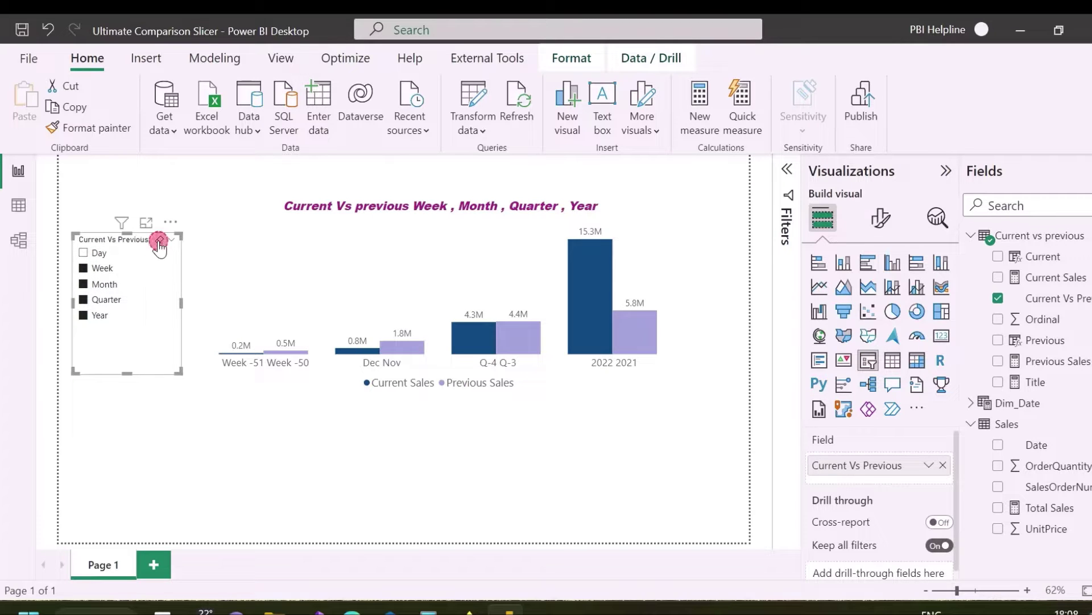
pyautogui.click(84, 254)
pyautogui.click(475, 457)
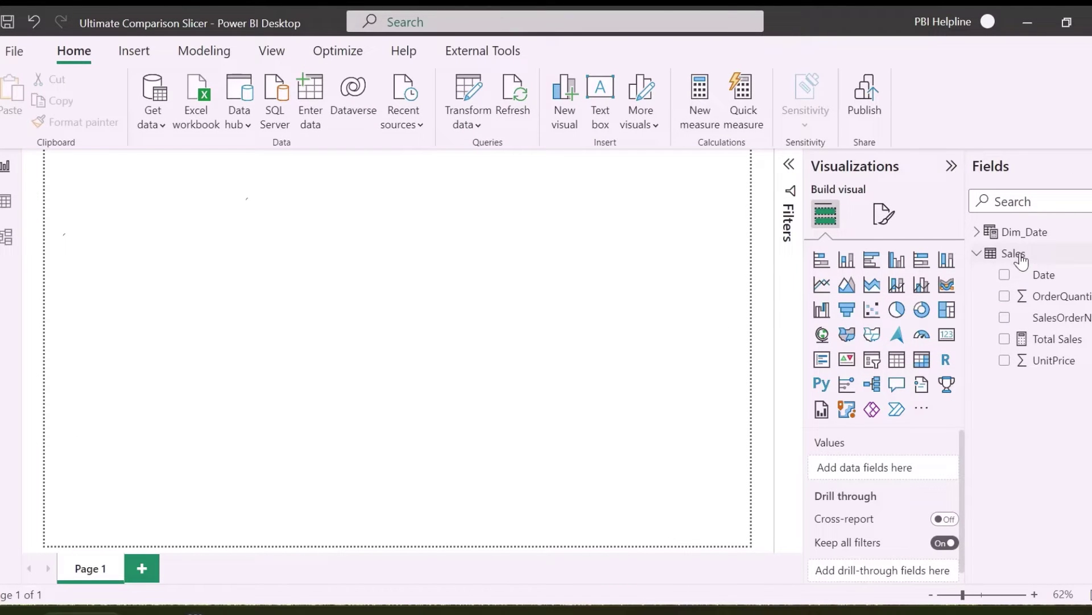
# Show the Total Sales formula SUMX(Sales, Sales[OrderQuantity]*Sales[UnitPrice]) and expand Dim_Date's fields.
pyautogui.click(1050, 340)
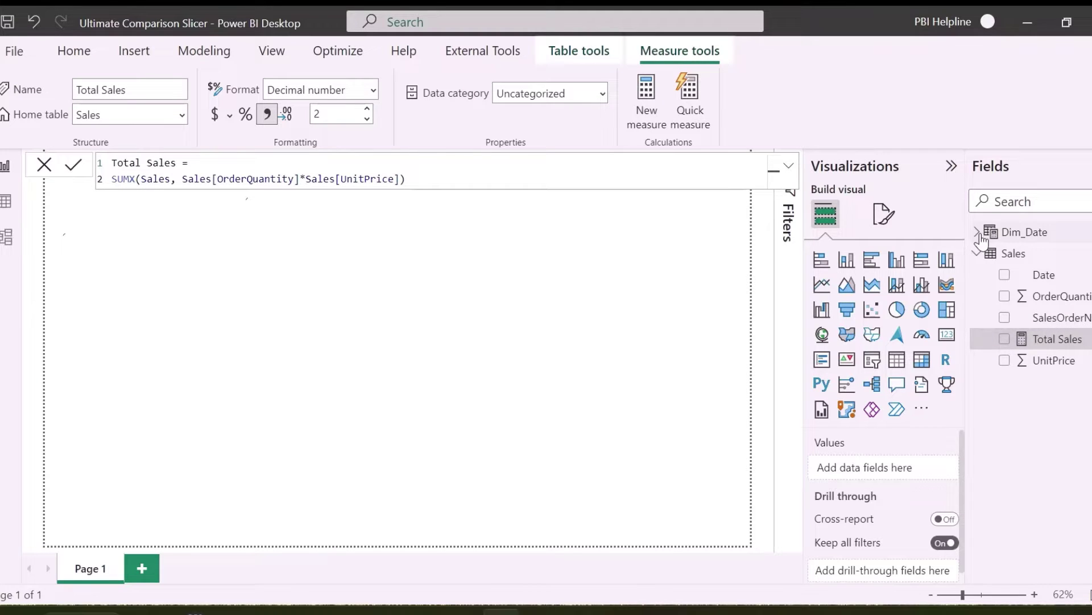
pyautogui.click(978, 234)
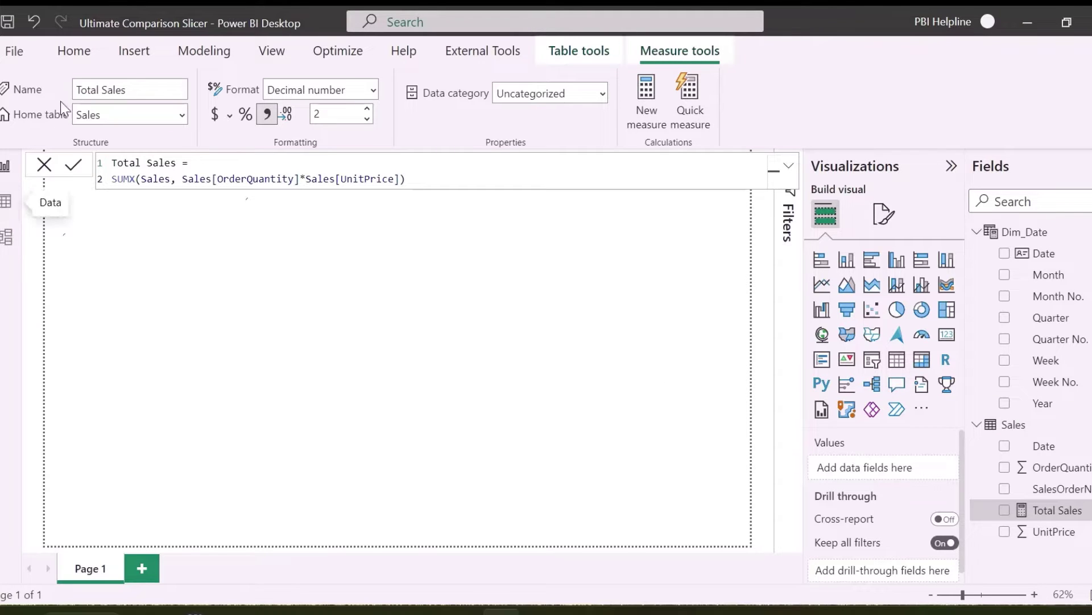
pyautogui.click(74, 50)
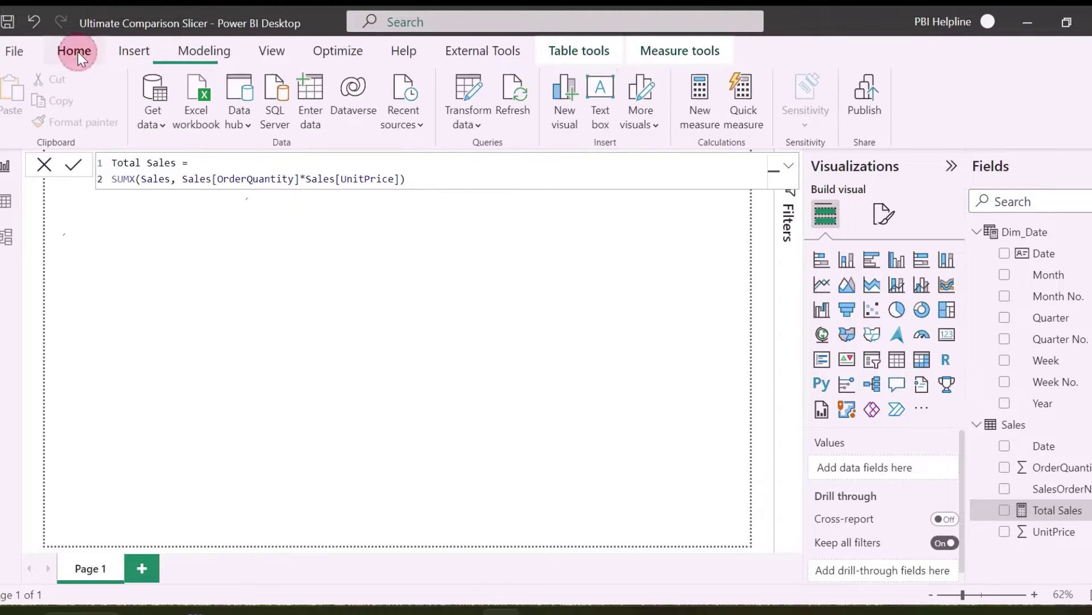
# Create a manual table 'Current Vs Previous' whose Current Vs Previous column lists Day, Week, Month, Quarter, Year.
pyautogui.click(311, 108)
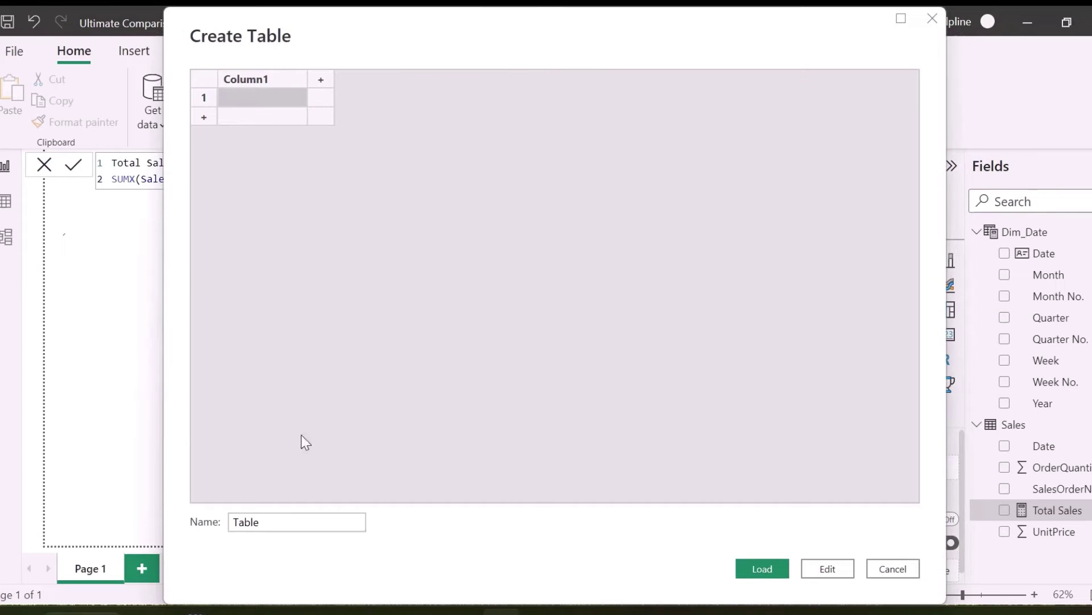
pyautogui.moveTo(288, 519); pyautogui.dragTo(154, 522)
pyautogui.write('Curr')
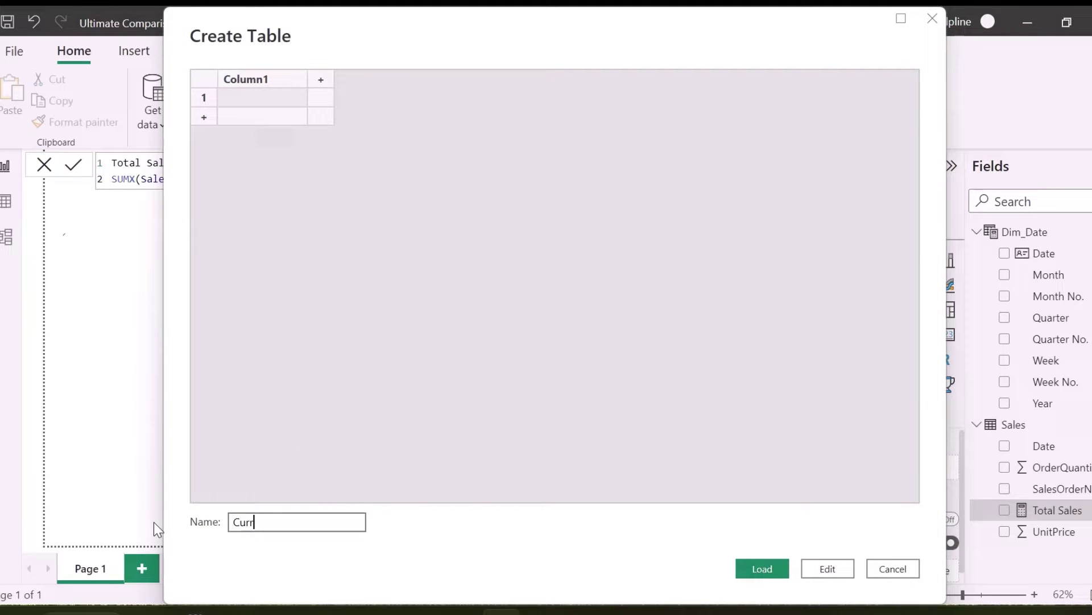
pyautogui.write('ent Vs Previous')
pyautogui.doubleClick(255, 87)
pyautogui.write('C')
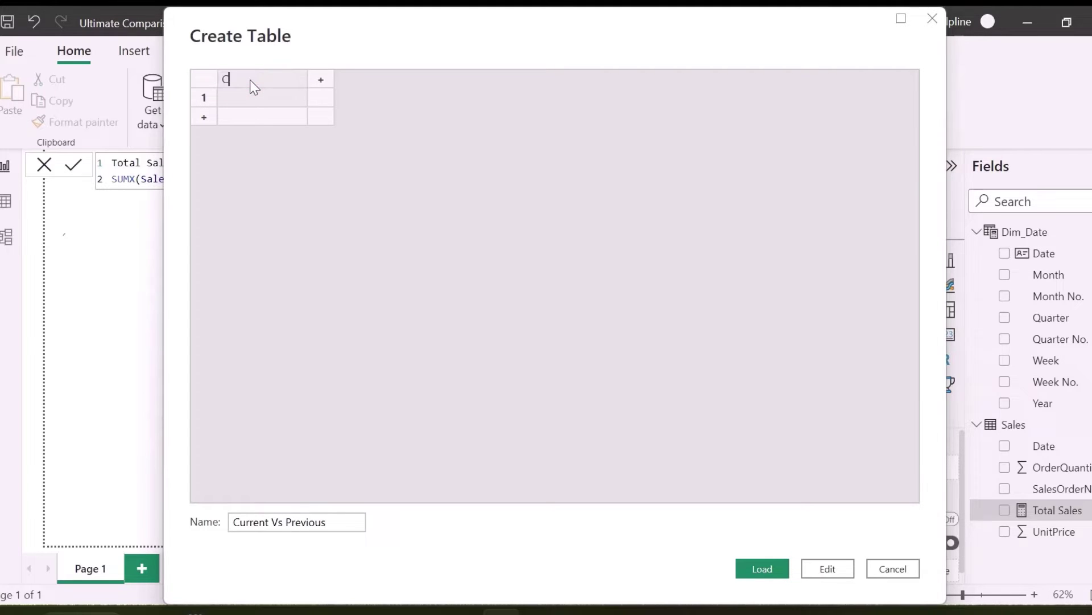
pyautogui.write('urrent Vs Previous')
pyautogui.press('Return')
pyautogui.write('Day')
pyautogui.press('Return')
pyautogui.write('Week')
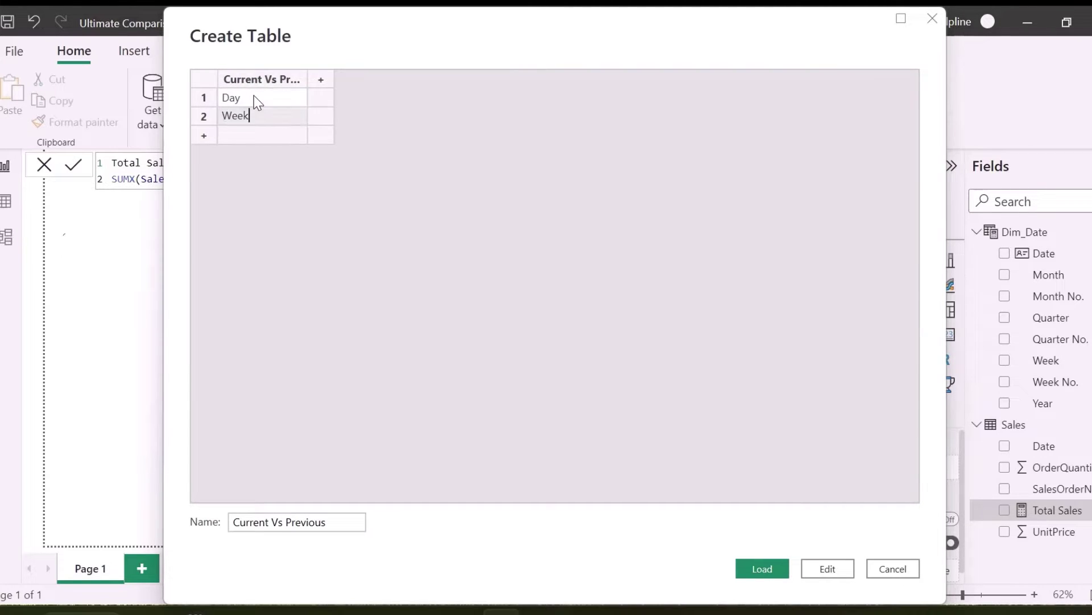
pyautogui.press('Return')
pyautogui.write('Month')
pyautogui.press('Return')
pyautogui.write('Quarter')
pyautogui.press('Return')
pyautogui.write('Year')
# Add an Ordinal column with values 1 to 5 and widen the first column.
pyautogui.click(321, 80)
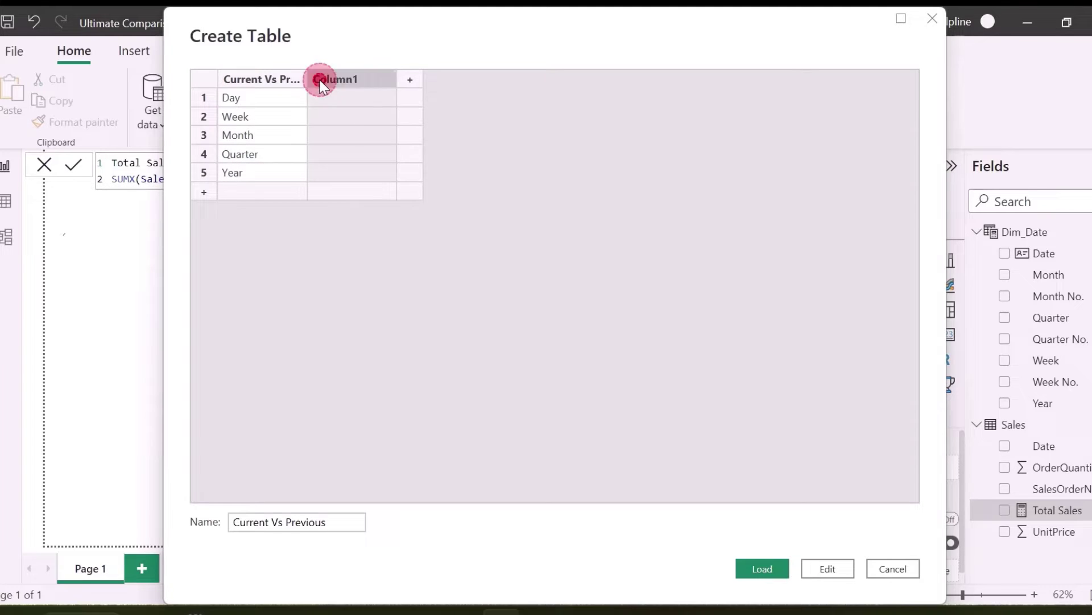
pyautogui.write('Ordinal')
pyautogui.press('Return')
pyautogui.write('1 2 3')
pyautogui.press('Return')
pyautogui.write('4 5')
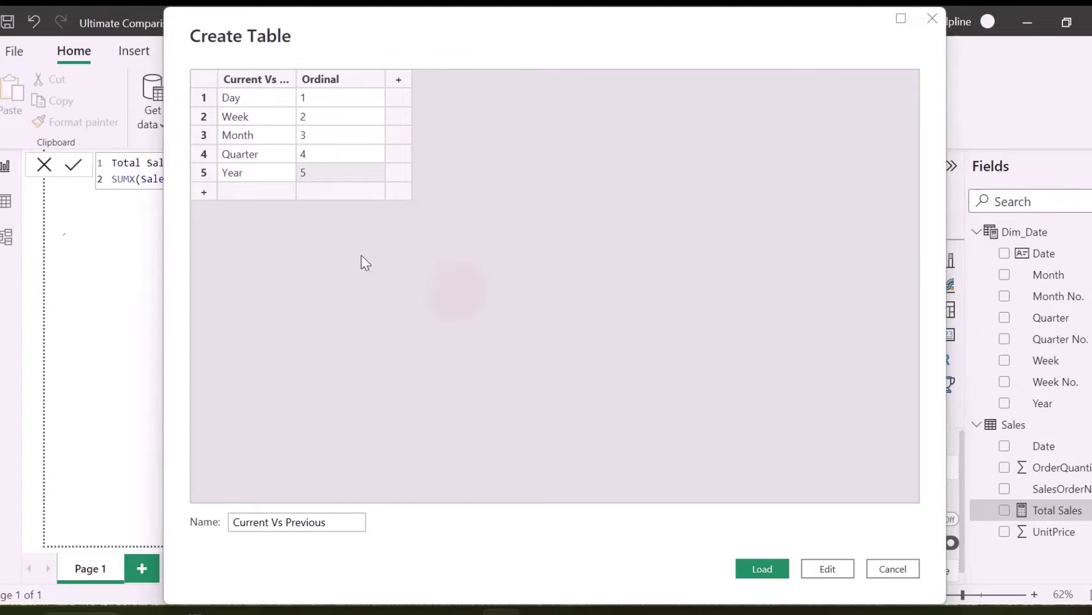
pyautogui.moveTo(293, 74); pyautogui.dragTo(400, 75)
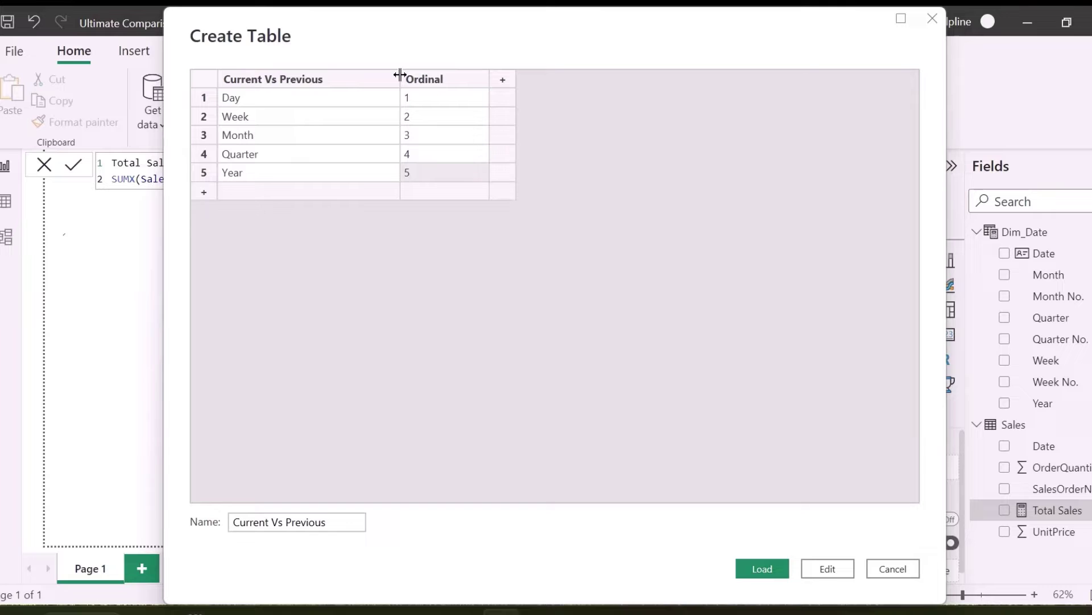
# Load the table and sort the Current Vs Previous column by Ordinal.
pyautogui.click(762, 574)
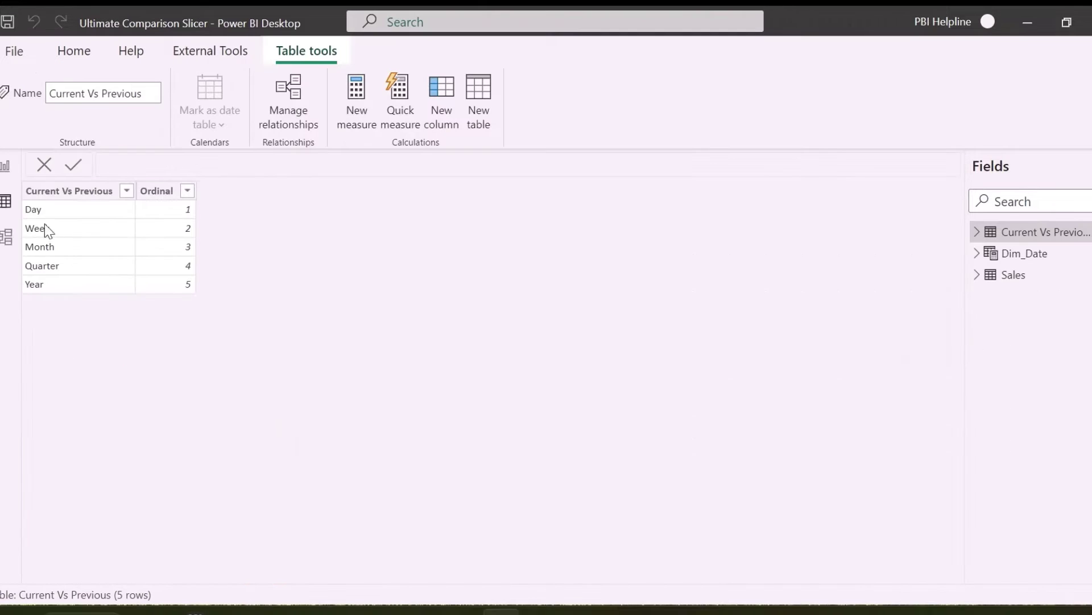
pyautogui.click(48, 191)
pyautogui.click(655, 111)
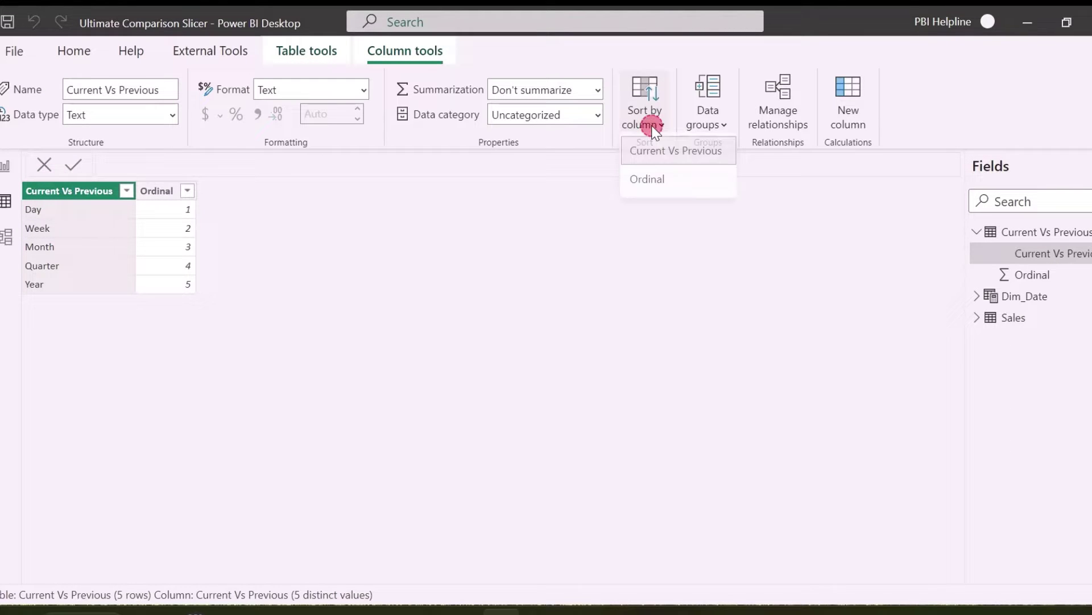
pyautogui.click(646, 186)
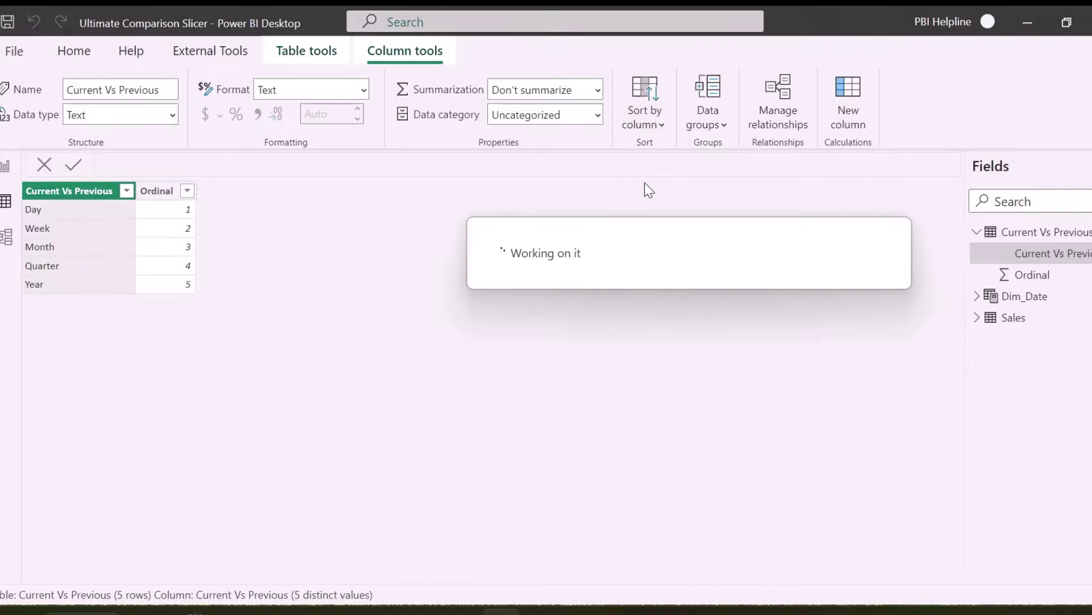
pyautogui.click(149, 192)
# Start a Current column: VAR _maxdate = MAX(Dim_Date[Date]), RETURN SWITCH on Ordinal, case 1 returning _maxdate.
pyautogui.click(849, 94)
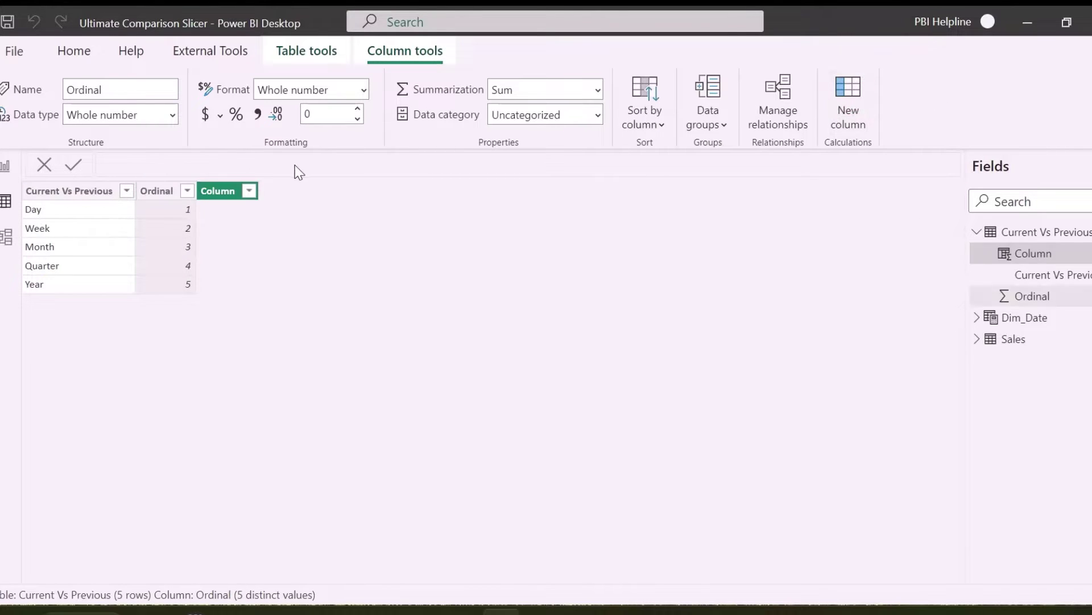
pyautogui.write('Current =')
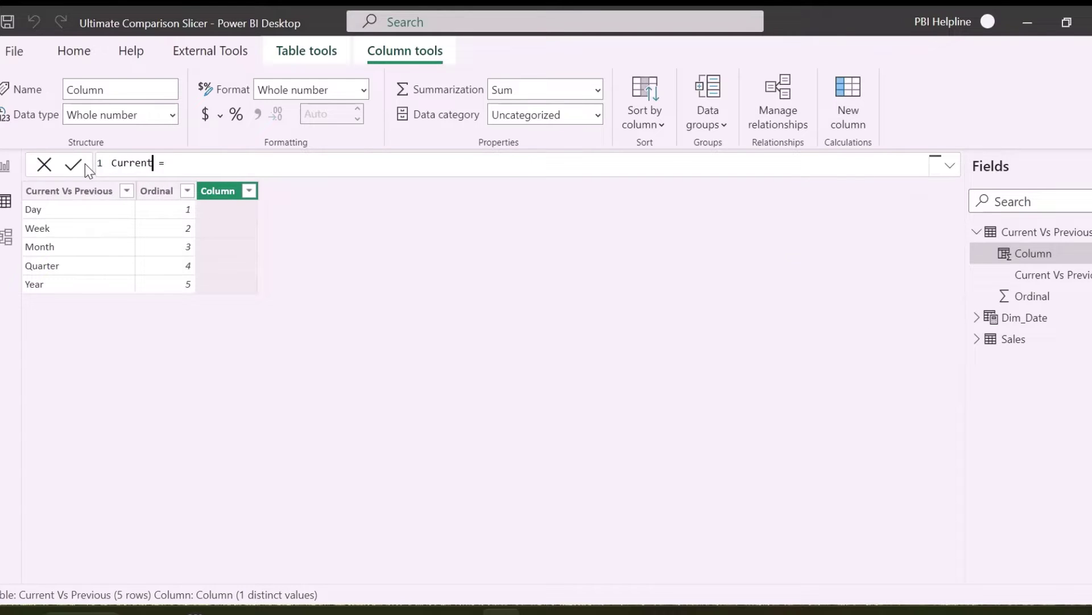
pyautogui.click(178, 163)
pyautogui.hotkey('shift', 'Return')
pyautogui.write('VAR _m')
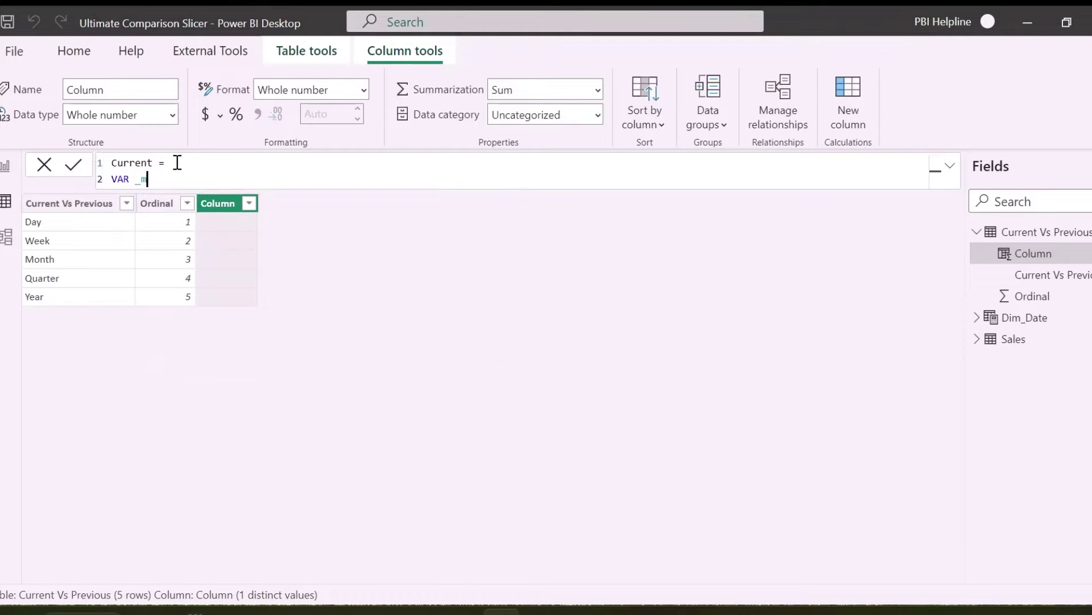
pyautogui.write('axdate = MAX(Dim_Date[Date]')
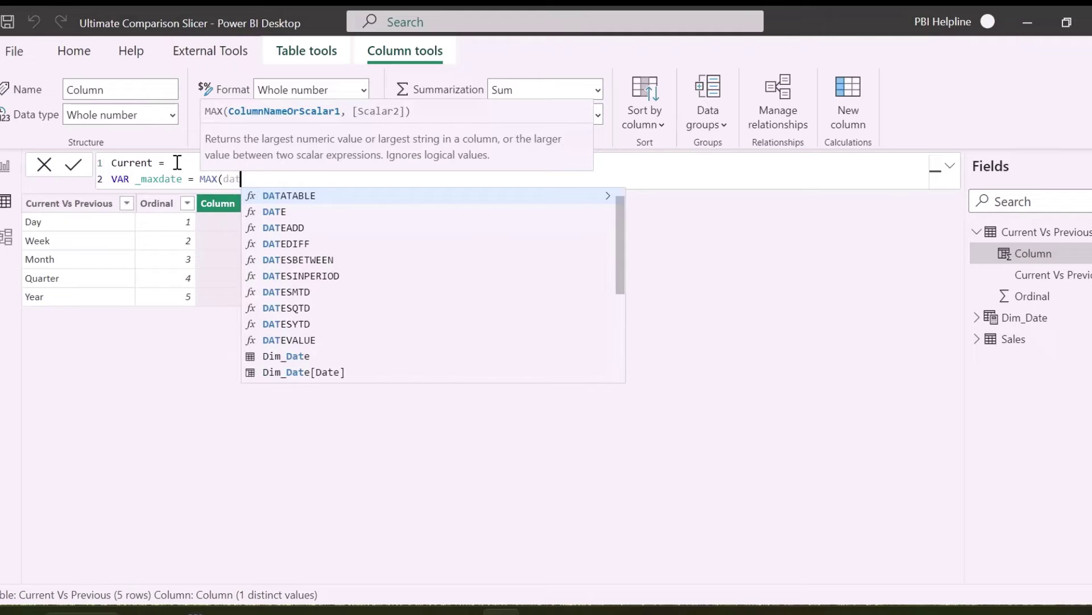
pyautogui.write(')')
pyautogui.hotkey('shift', 'Return')
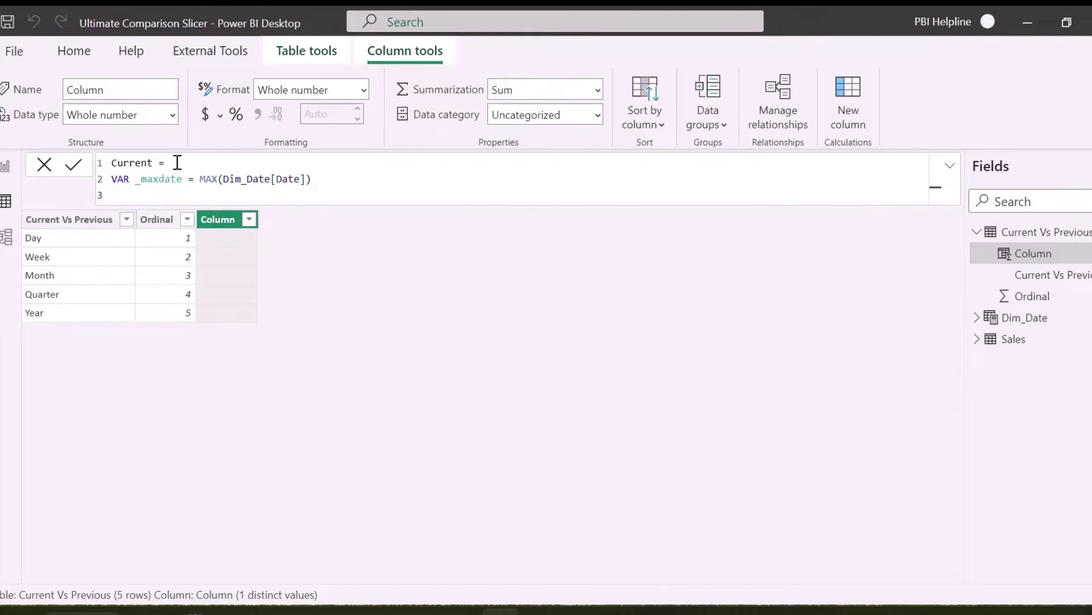
pyautogui.write('RETURN')
pyautogui.hotkey('shift', 'Return')
pyautogui.write('SWITCH(')
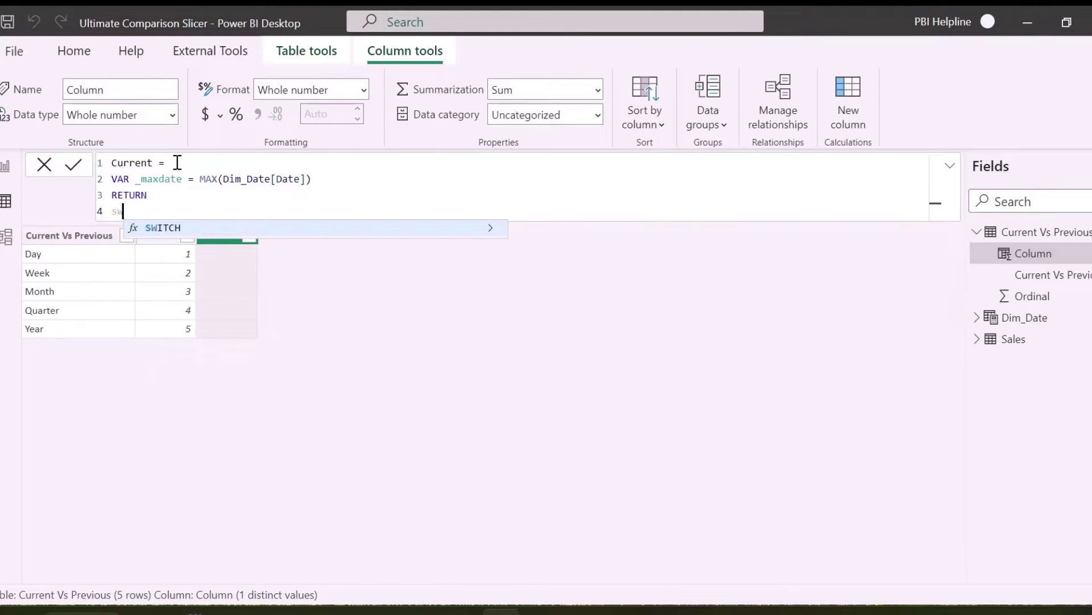
pyautogui.hotkey('shift', 'Return')
pyautogui.write("'Current Vs Previous'[Ordinal],")
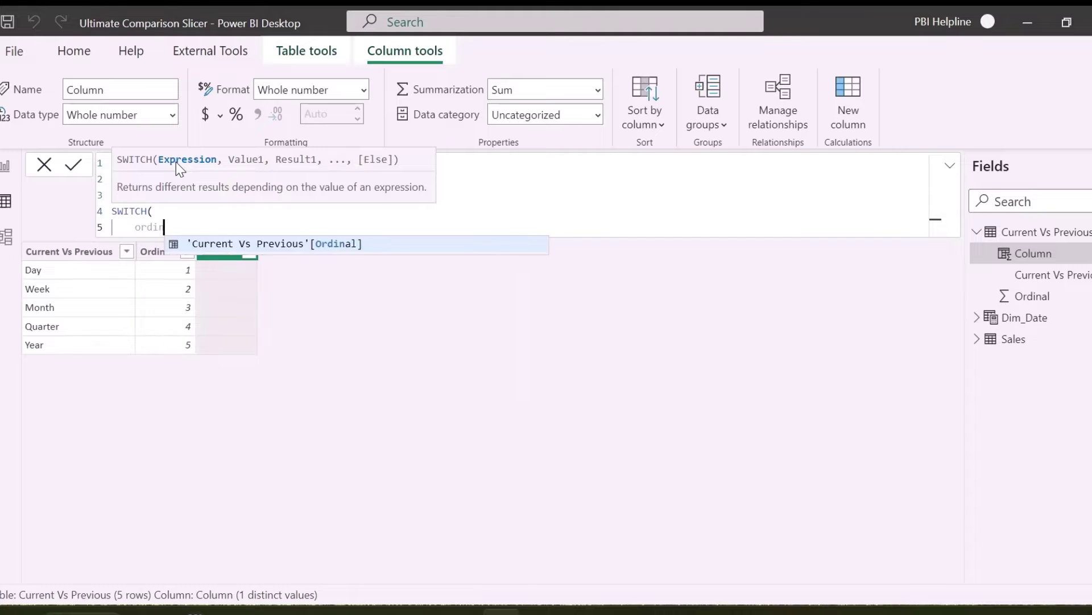
pyautogui.hotkey('shift', 'Return')
pyautogui.write('1, _maxdate,')
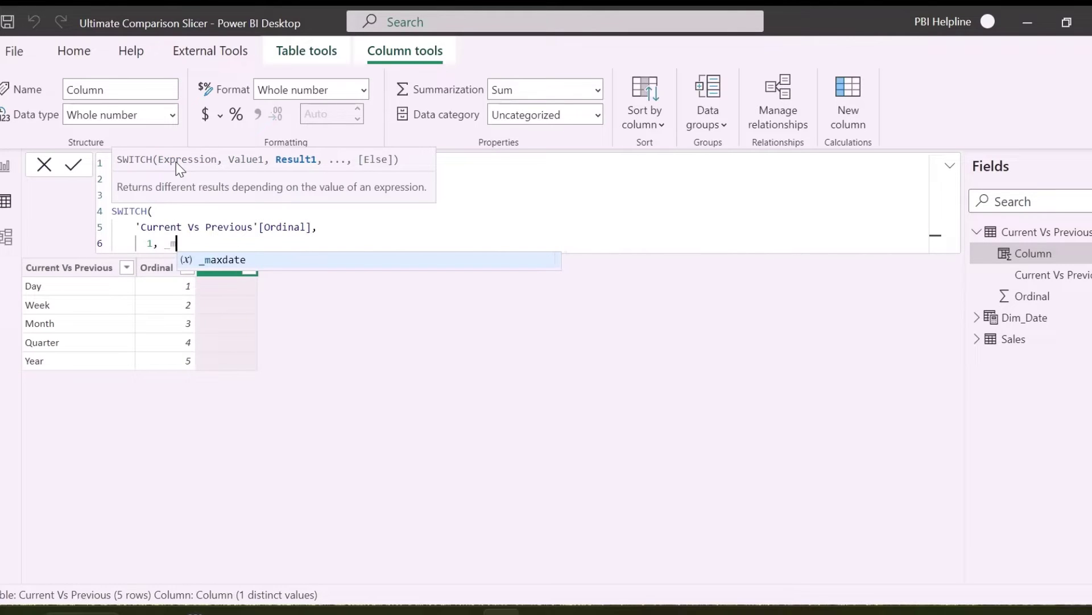
# Add case 2: CALCULATE(MAX(Dim_Date[Week]), Dim_Date[Week No.] = WEEKNUM(_maxdate)).
pyautogui.hotkey('shift', 'Return')
pyautogui.write('2, CALCULATE(MAX(w')
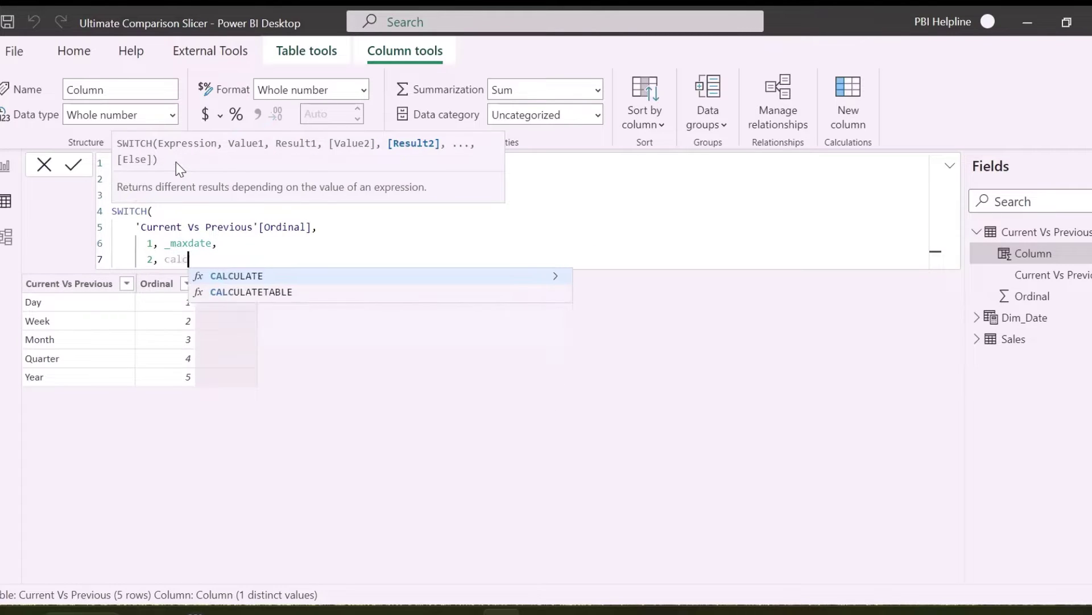
pyautogui.write('eek')
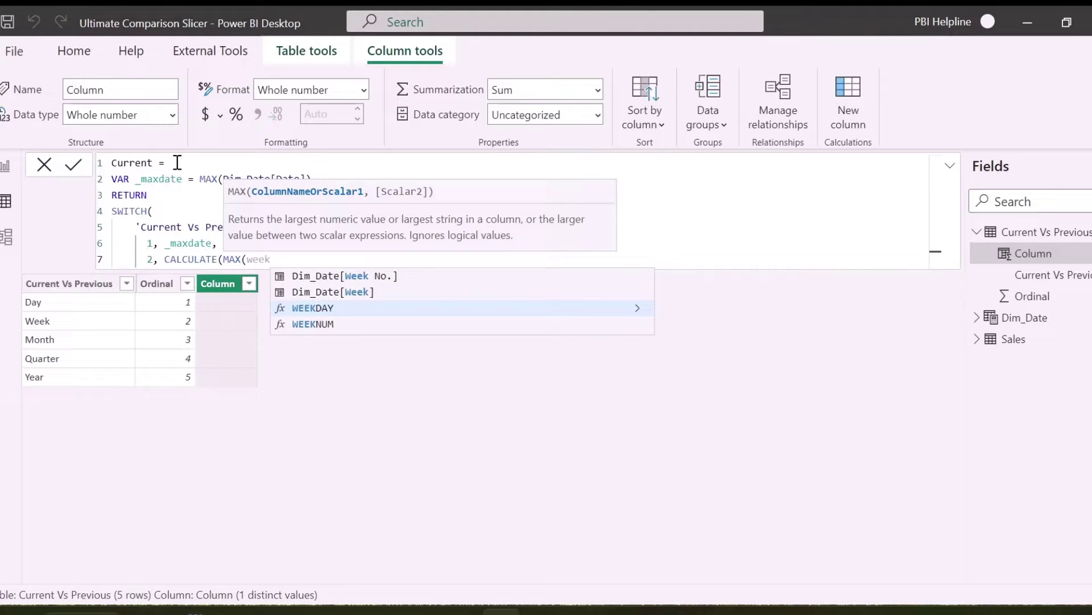
pyautogui.press('Up')
pyautogui.press('Up')
pyautogui.press('Tab')
pyautogui.write('),')
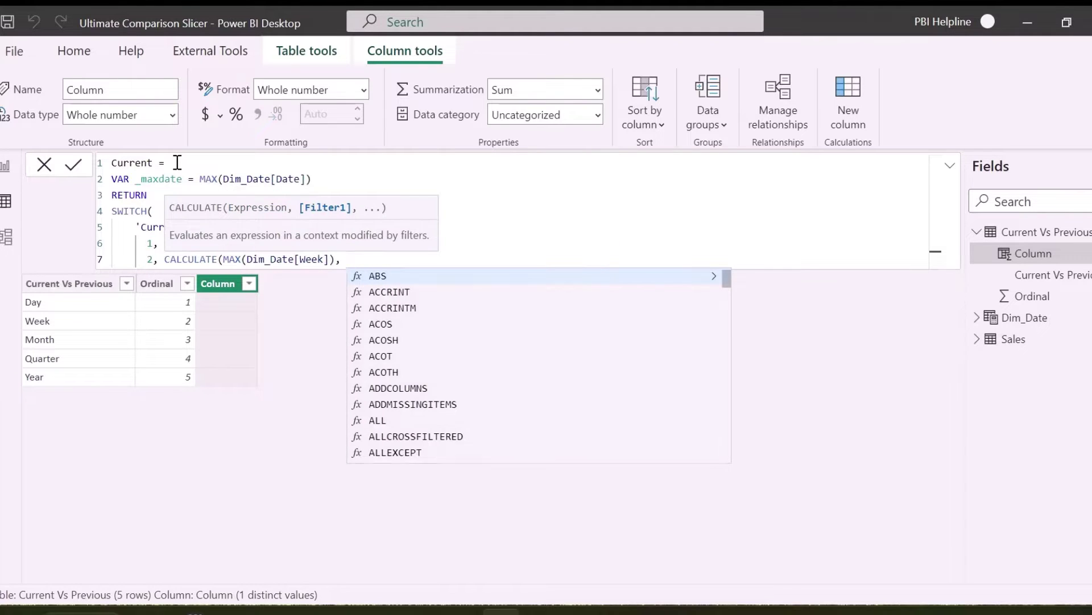
pyautogui.write(' week')
pyautogui.press('Up')
pyautogui.press('Up')
pyautogui.press('Tab')
pyautogui.write('= week')
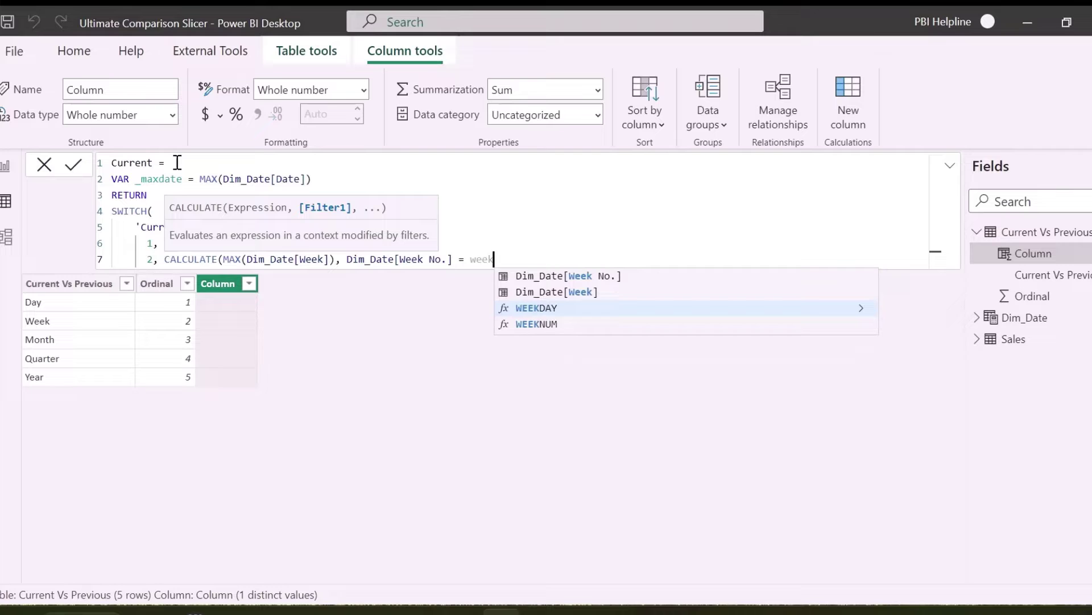
pyautogui.press('Down')
pyautogui.press('Tab')
pyautogui.write('_maxdate')
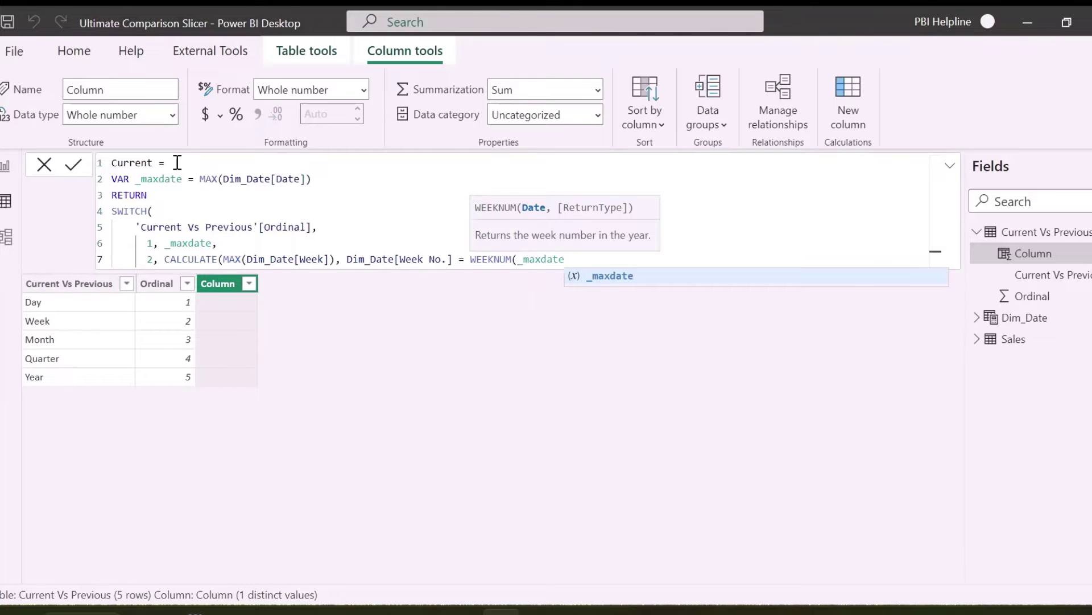
pyautogui.write(')),')
pyautogui.press('Return')
# Duplicate the week case line three times for the remaining periods.
pyautogui.moveTo(585, 260); pyautogui.dragTo(144, 263)
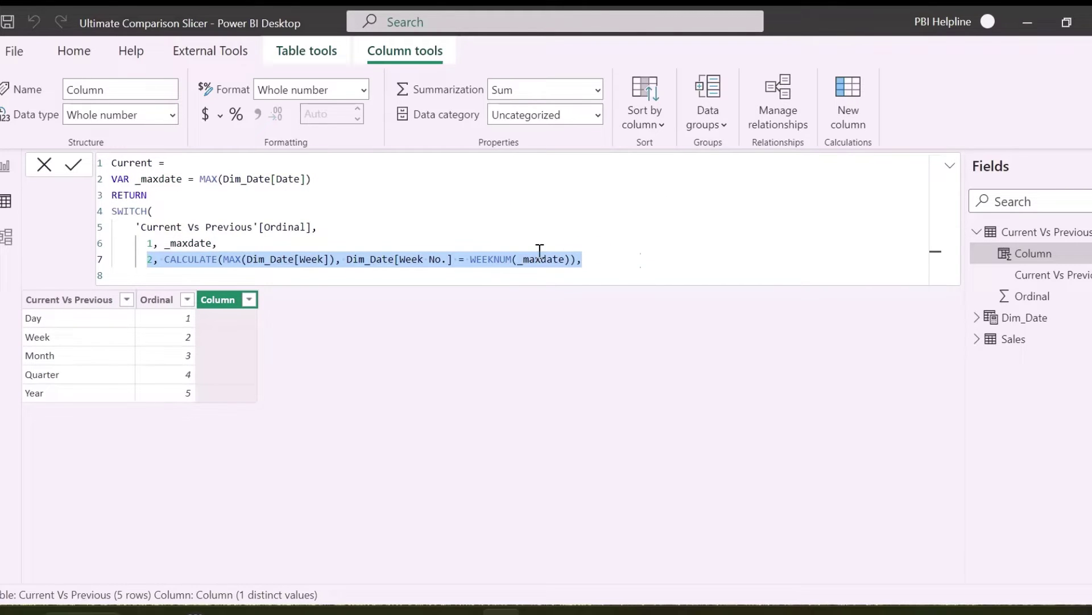
pyautogui.hotkey('ctrl', 'c')
pyautogui.click(607, 261)
pyautogui.press('Return')
pyautogui.hotkey('ctrl', 'v')
pyautogui.press('Return')
pyautogui.hotkey('ctrl', 'v')
pyautogui.press('Return')
pyautogui.hotkey('ctrl', 'v')
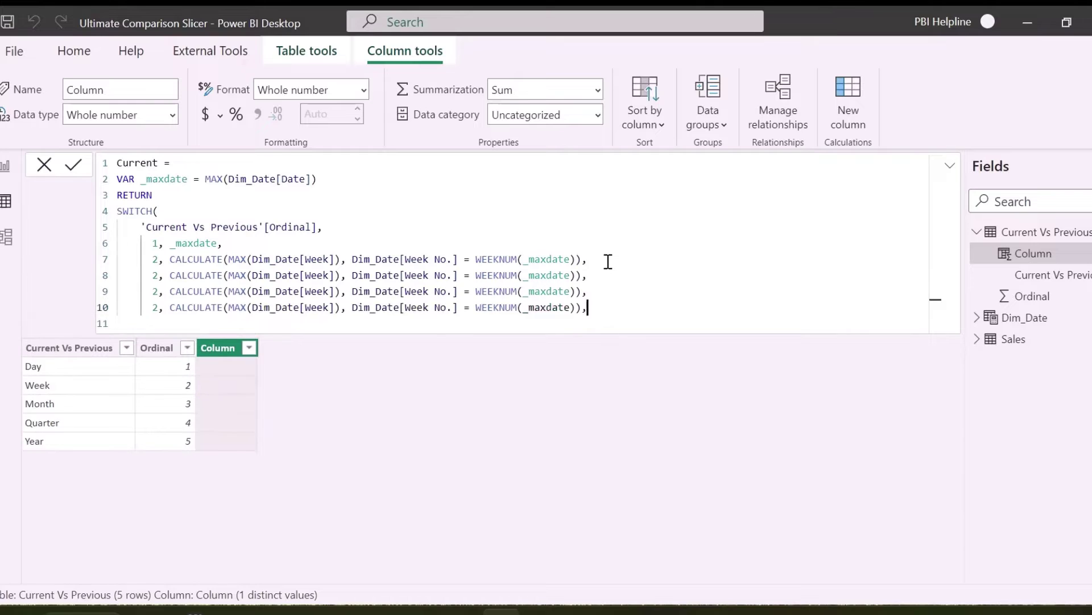
# Turn the first copy into case 3 using Month, Month No. and MONTH(_maxdate).
pyautogui.doubleClick(155, 276)
pyautogui.write('3')
pyautogui.click(329, 276)
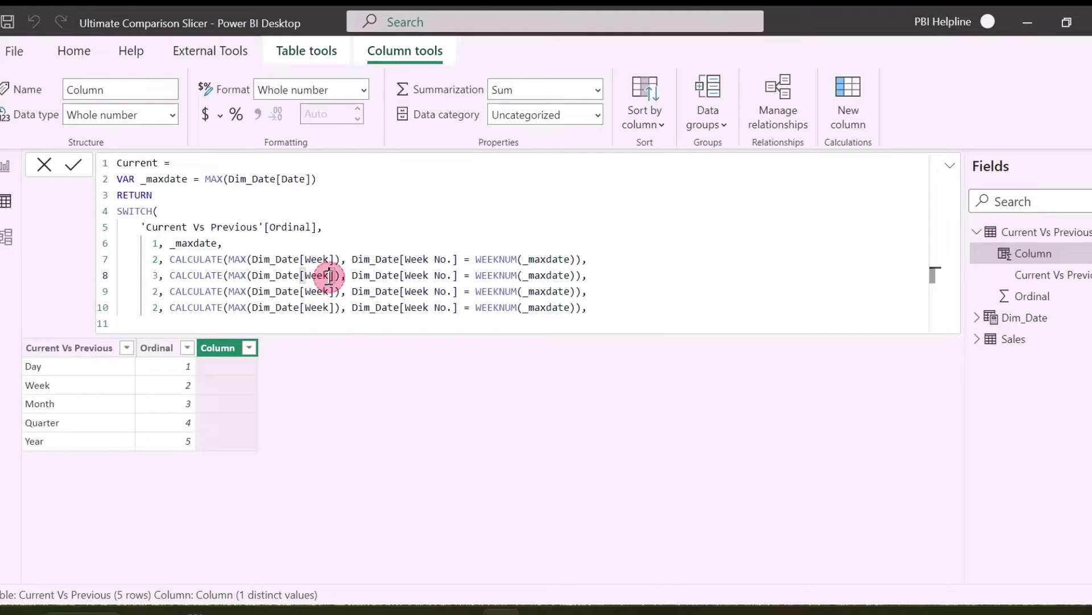
pyautogui.press('BackSpace')
pyautogui.press('BackSpace')
pyautogui.press('BackSpace')
pyautogui.press('BackSpace')
pyautogui.write('Month')
pyautogui.moveTo(447, 276); pyautogui.dragTo(411, 277)
pyautogui.write('Month')
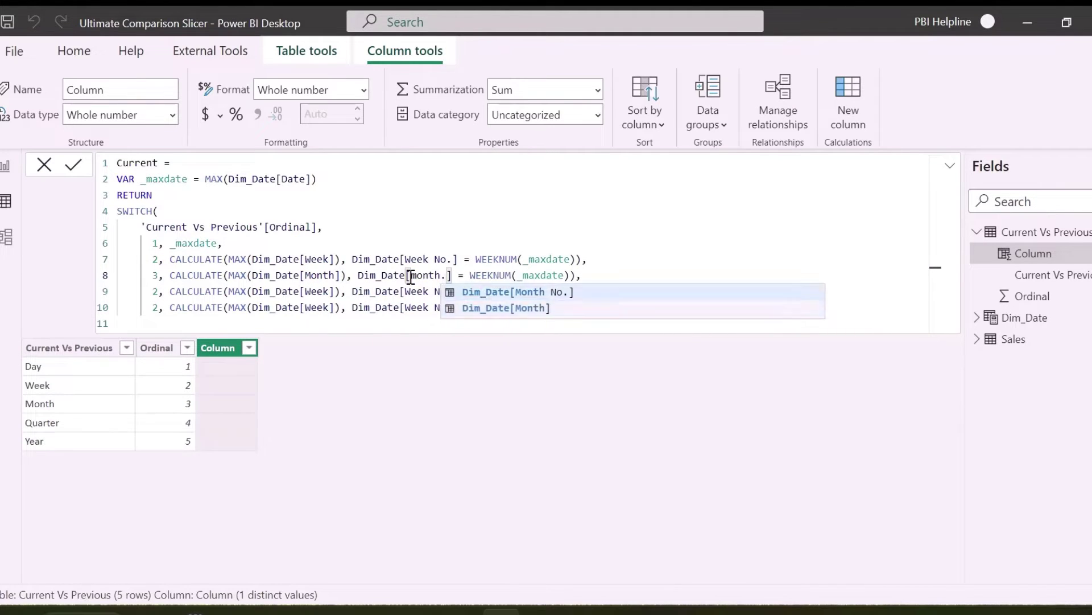
pyautogui.press('Tab')
pyautogui.doubleClick(519, 276)
pyautogui.write('MONTH')
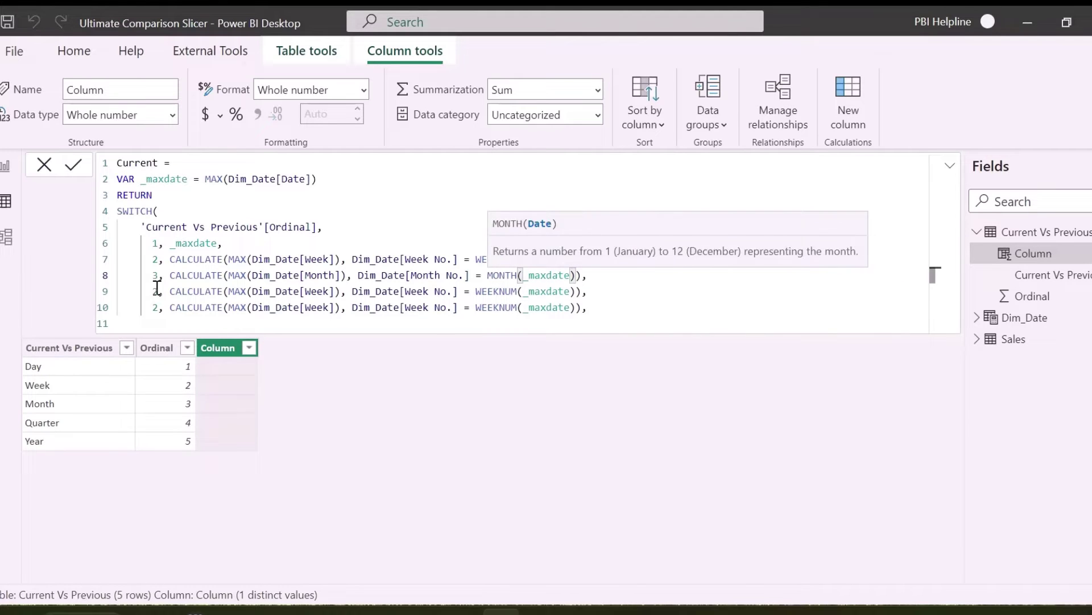
# Turn the second copy into case 4 using Quarter, Quarter No. and QUARTER(_maxdate).
pyautogui.doubleClick(155, 290)
pyautogui.write('4')
pyautogui.doubleClick(317, 291)
pyautogui.write('Quarter')
pyautogui.moveTo(470, 292); pyautogui.dragTo(425, 292)
pyautogui.write('Quarter')
pyautogui.press('Tab')
pyautogui.doubleClick(515, 291)
pyautogui.write('quarter')
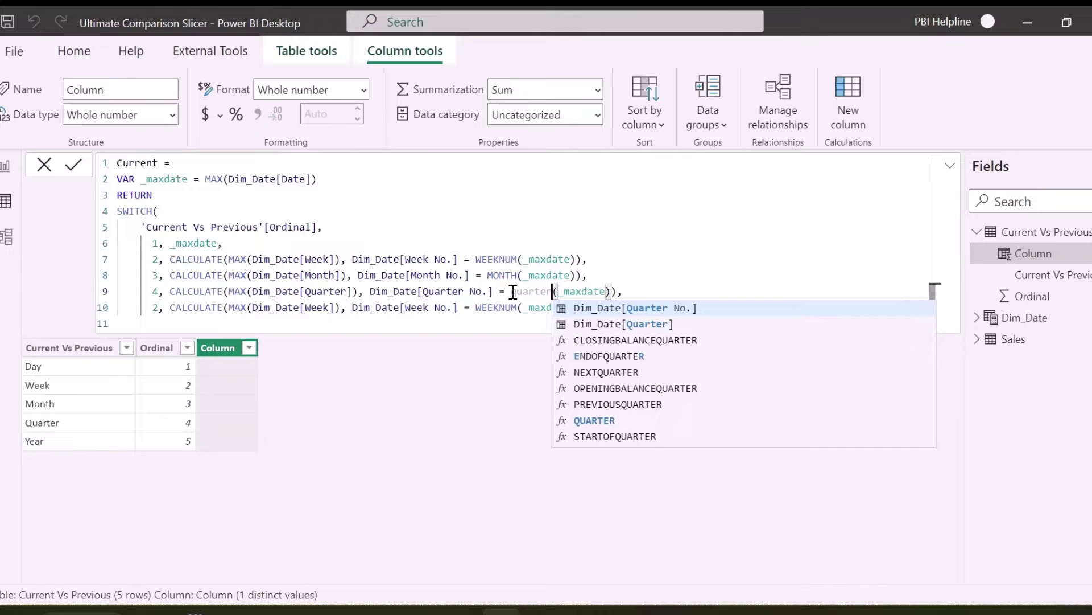
pyautogui.press('Down')
pyautogui.press('Down')
pyautogui.press('Down')
pyautogui.press('Down')
pyautogui.press('Down')
pyautogui.press('Down')
pyautogui.press('Down')
pyautogui.press('Tab')
# Make case 5 return YEAR(_maxdate), close the SWITCH and commit the Current formula.
pyautogui.doubleClick(152, 307)
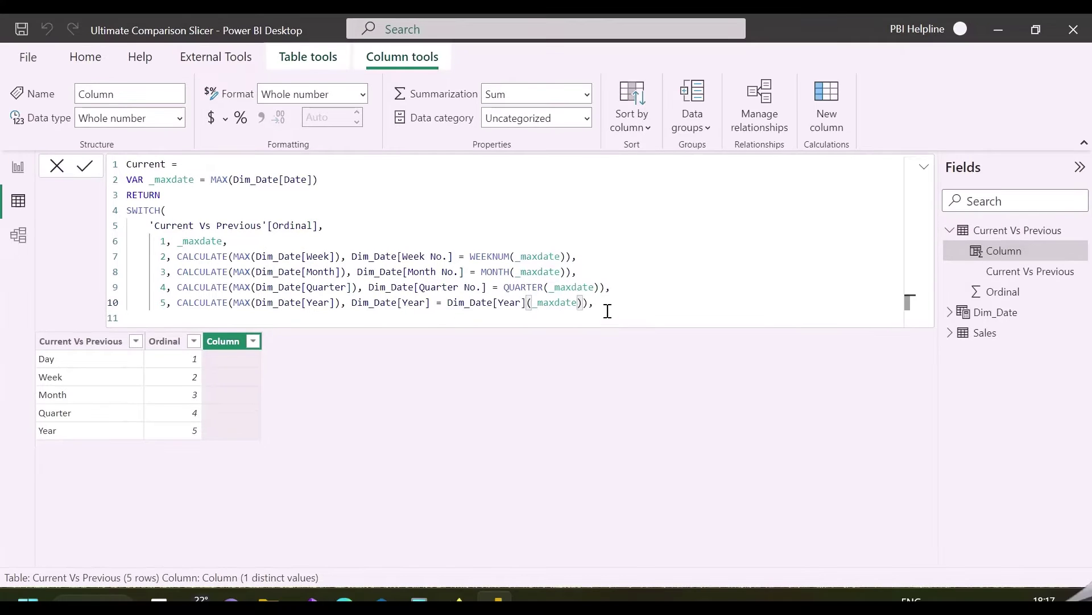
pyautogui.moveTo(608, 312); pyautogui.dragTo(184, 309)
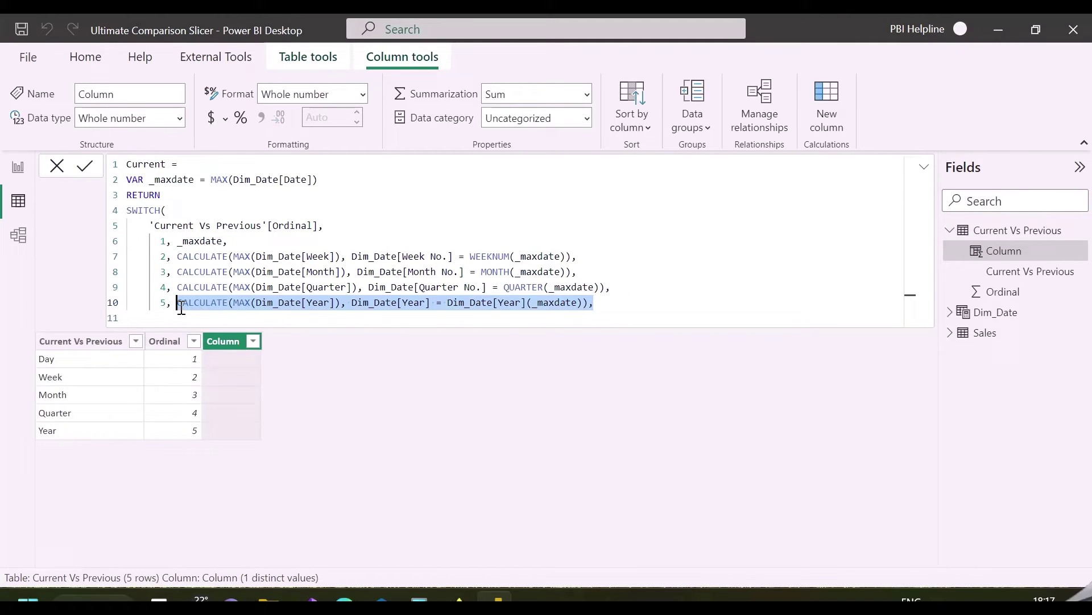
pyautogui.write('Y')
pyautogui.press('Tab')
pyautogui.write('_maxdate')
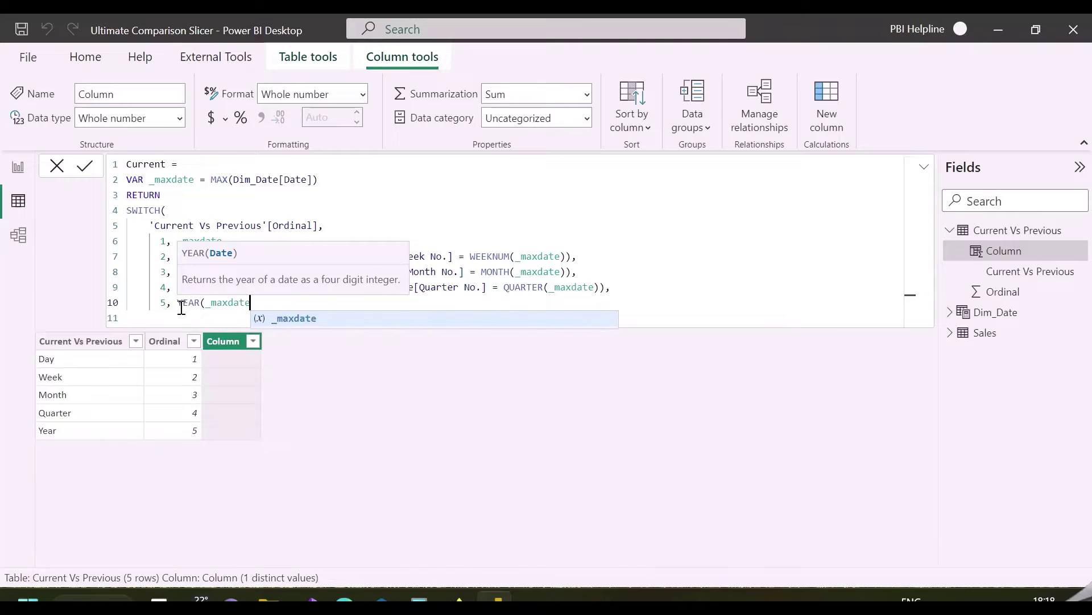
pyautogui.write(')')
pyautogui.press('Return')
pyautogui.write(')')
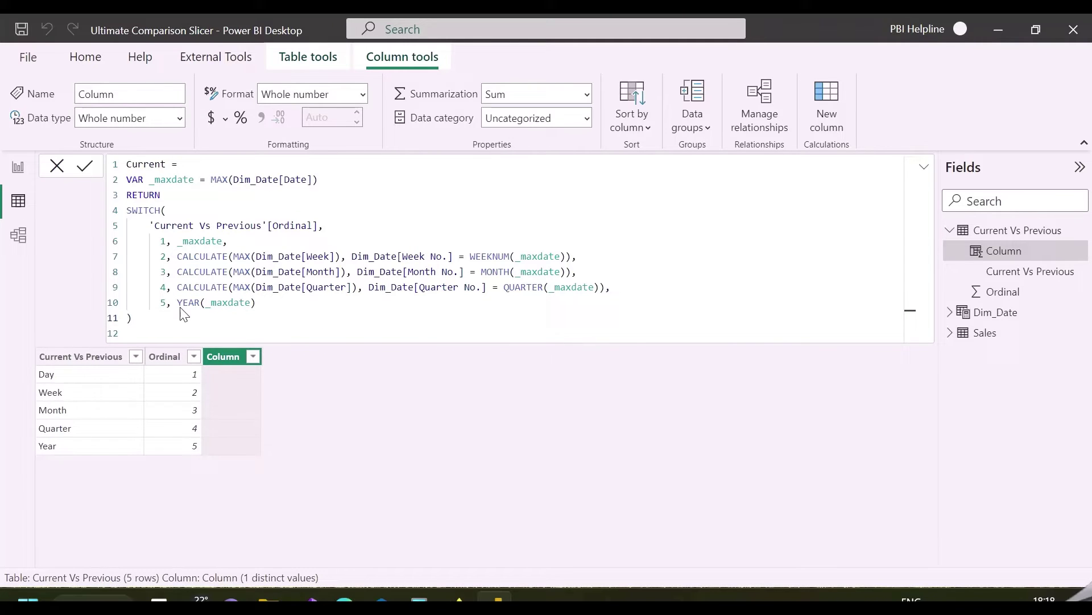
pyautogui.press('Return')
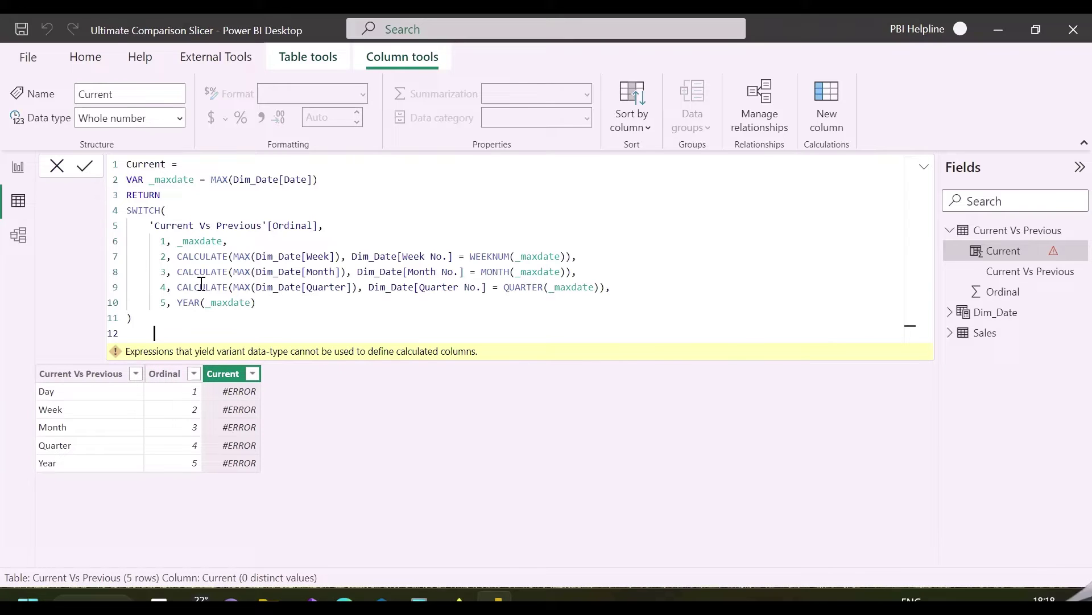
# Wrap the SWITCH in FORMAT(…, "") so Current becomes text, then select the whole formula.
pyautogui.click(167, 200)
pyautogui.press('Return')
pyautogui.write('forma')
pyautogui.press('Tab')
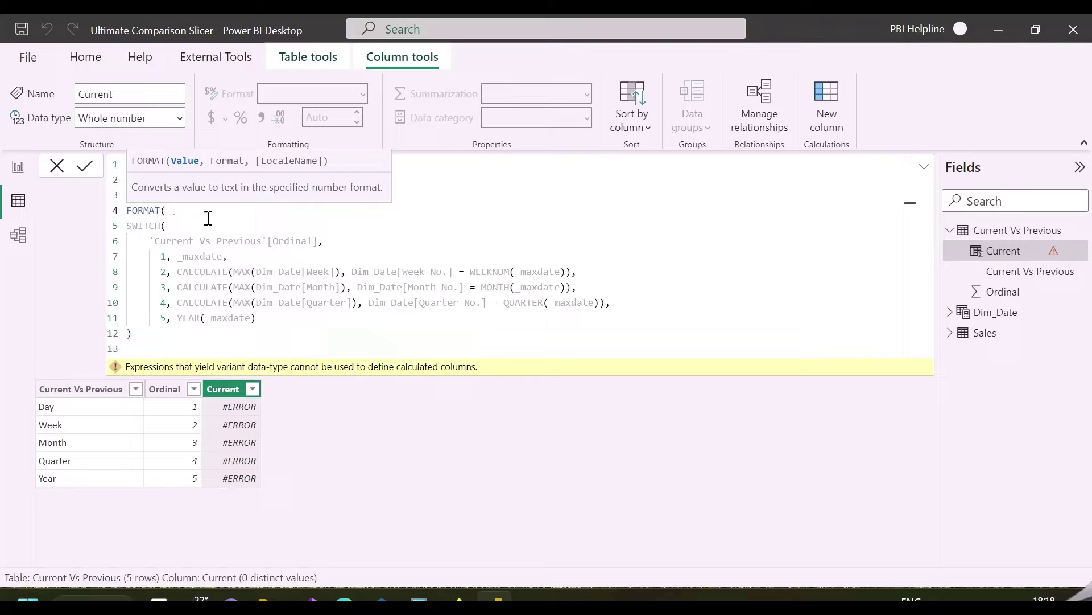
pyautogui.click(149, 334)
pyautogui.write(',')
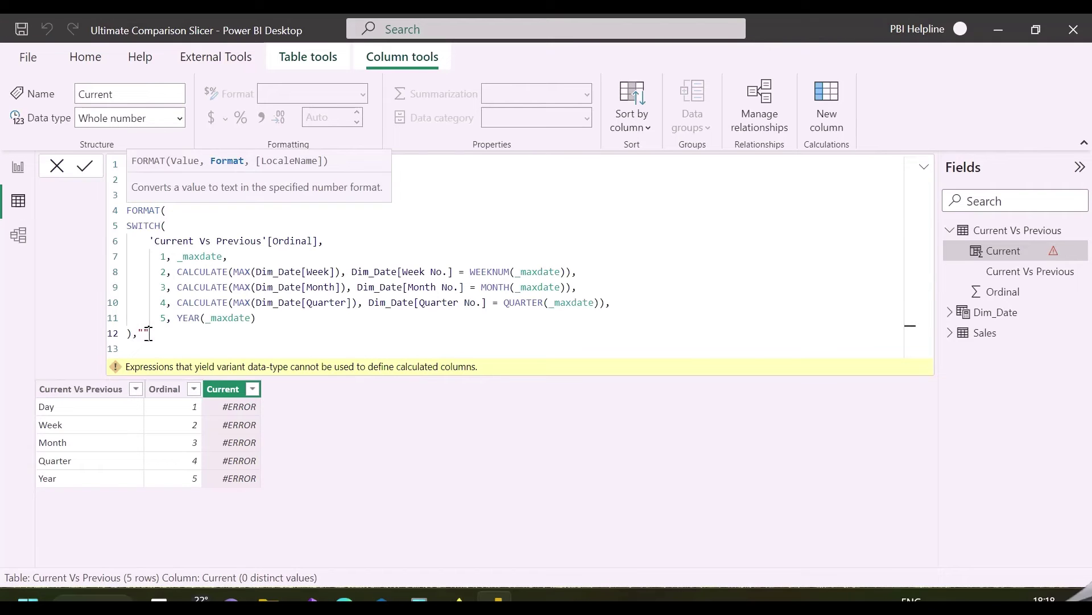
pyautogui.hotkey('shift', 'Return')
pyautogui.write(')')
pyautogui.press('Return')
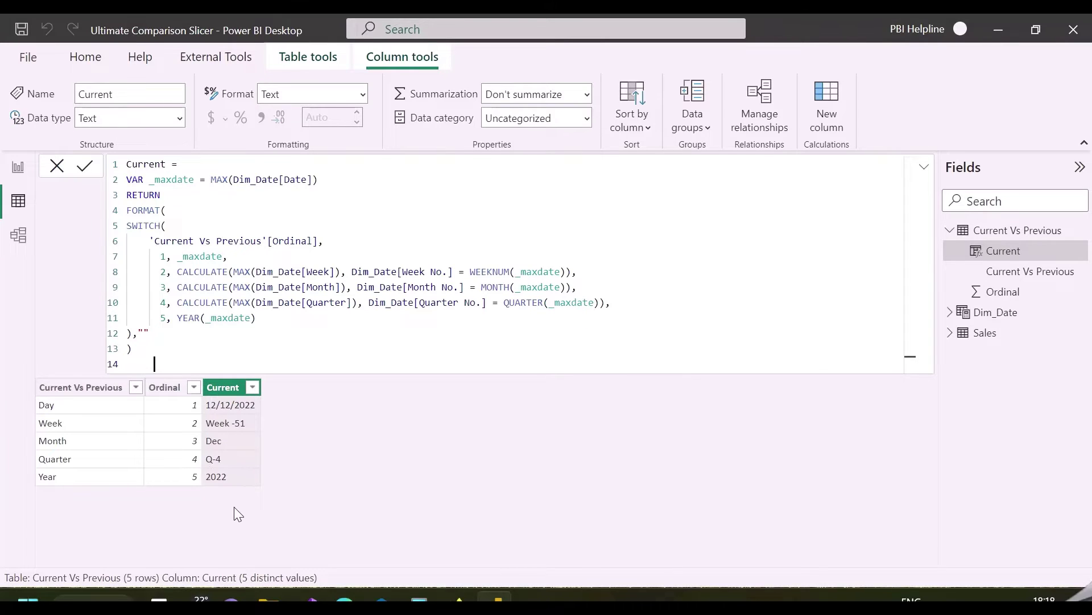
pyautogui.moveTo(137, 349); pyautogui.dragTo(117, 149)
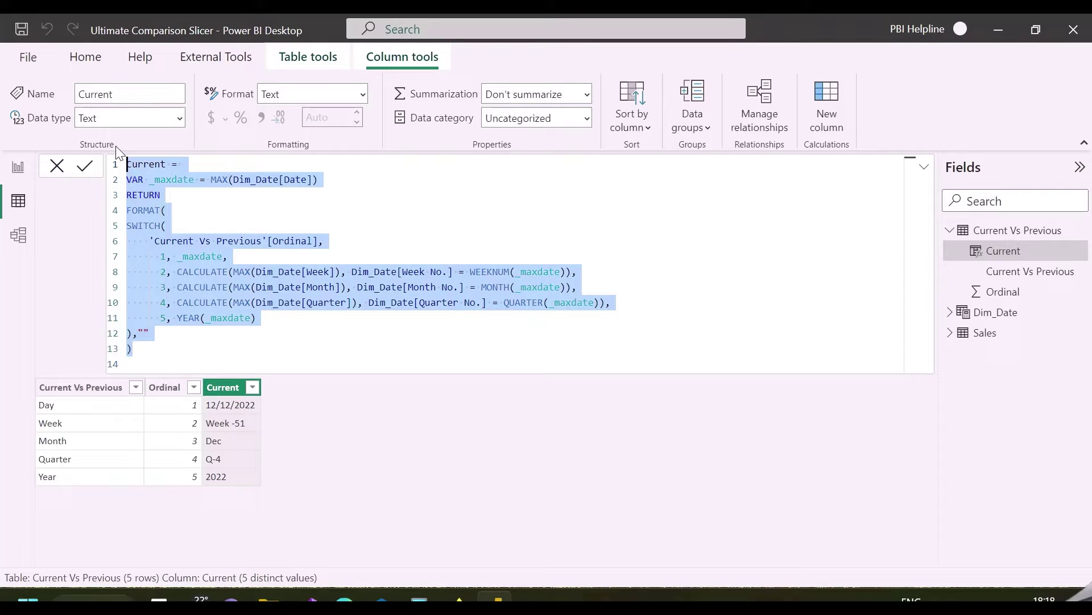
# Create a new column from the pasted Current formula and rename it Previous.
pyautogui.click(839, 93)
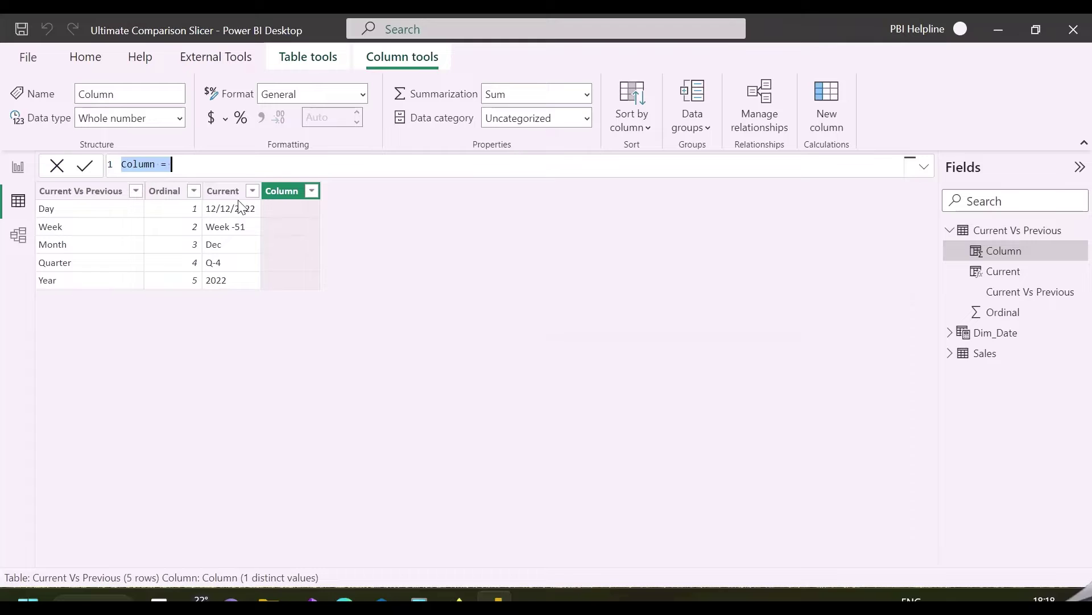
pyautogui.hotkey('ctrl', 'v')
pyautogui.click(164, 165)
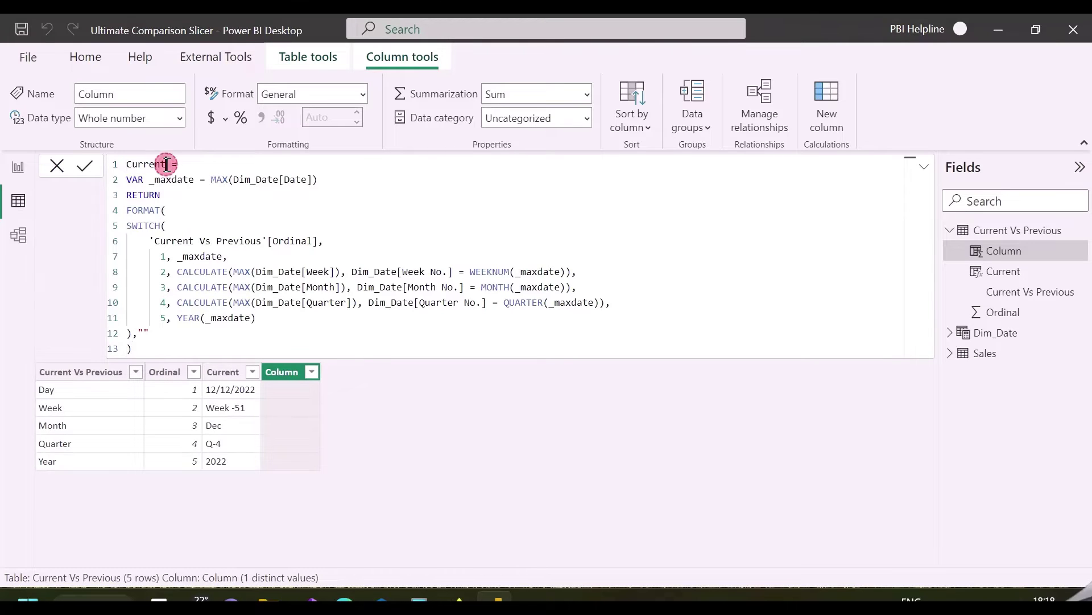
pyautogui.doubleClick(160, 164)
pyautogui.write('Previous')
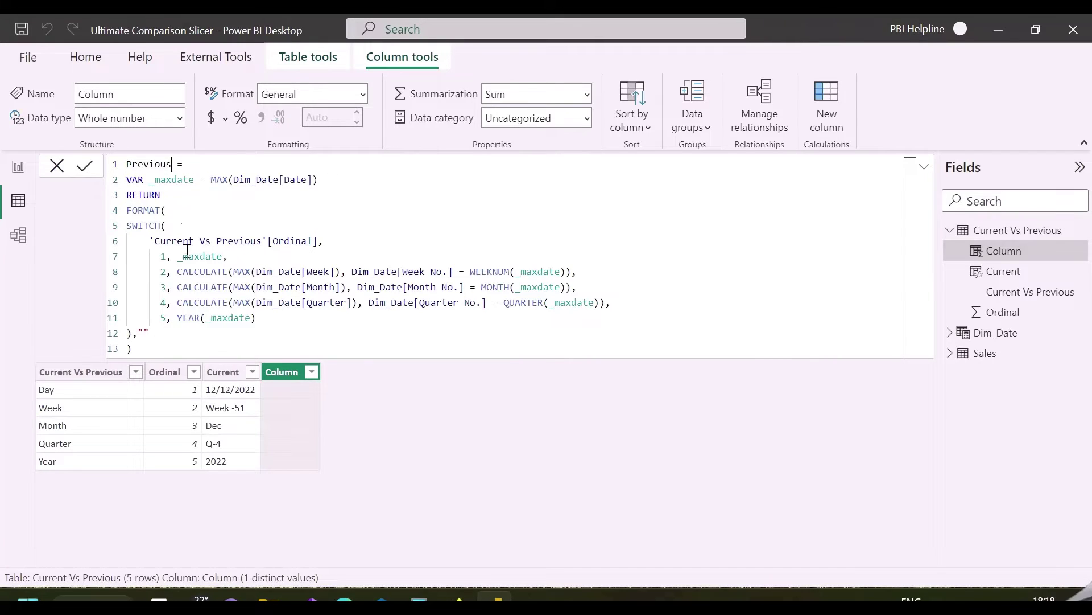
# Append -1 to the day, week, month, quarter and year cases and commit the formula.
pyautogui.click(224, 256)
pyautogui.write('-1')
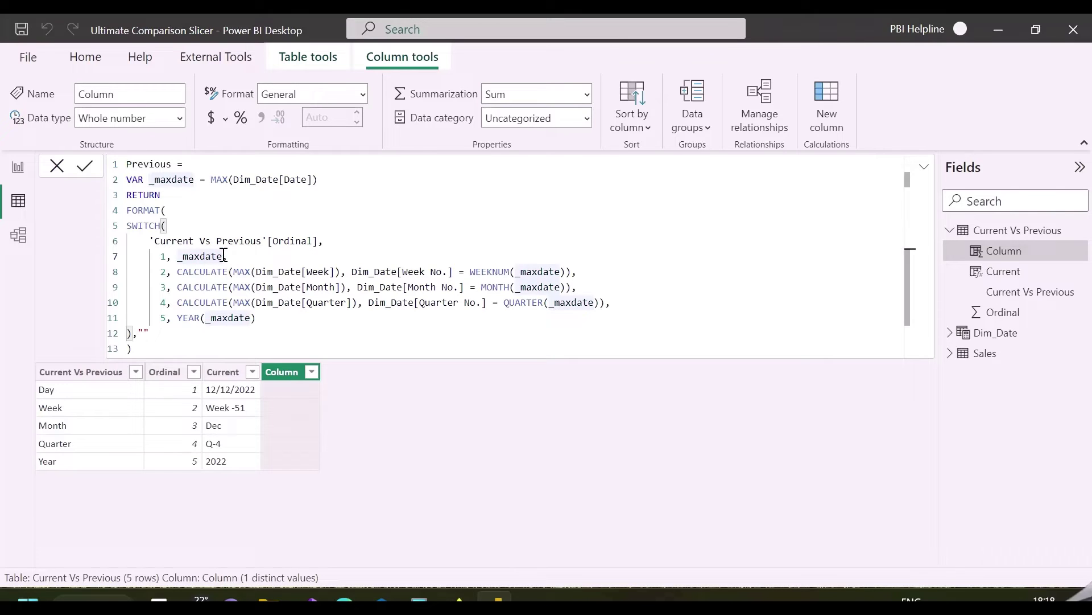
pyautogui.click(568, 271)
pyautogui.write('-1')
pyautogui.click(567, 286)
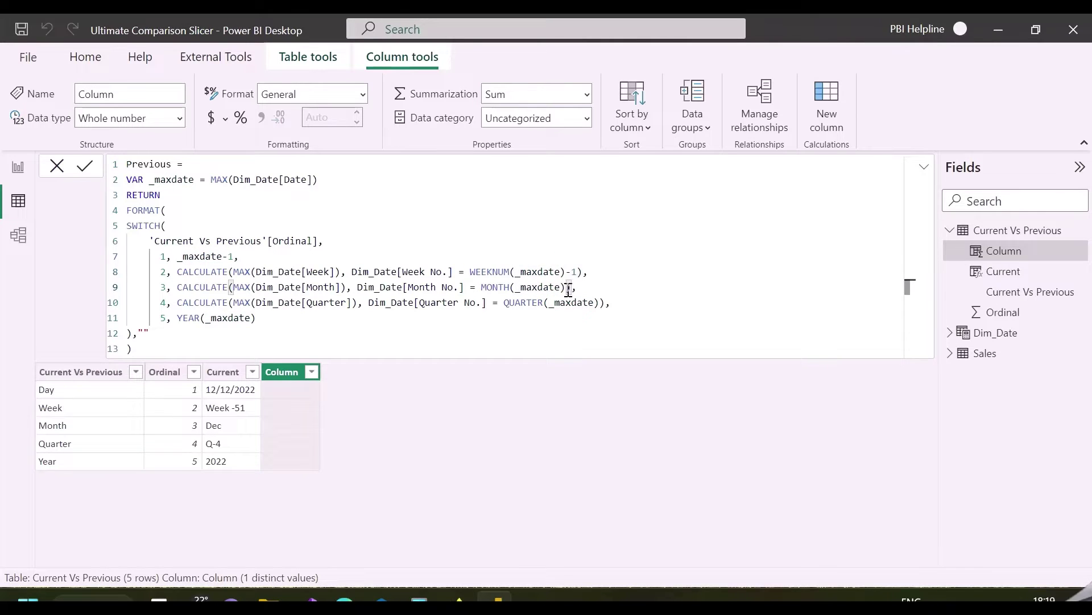
pyautogui.write('-1')
pyautogui.click(601, 302)
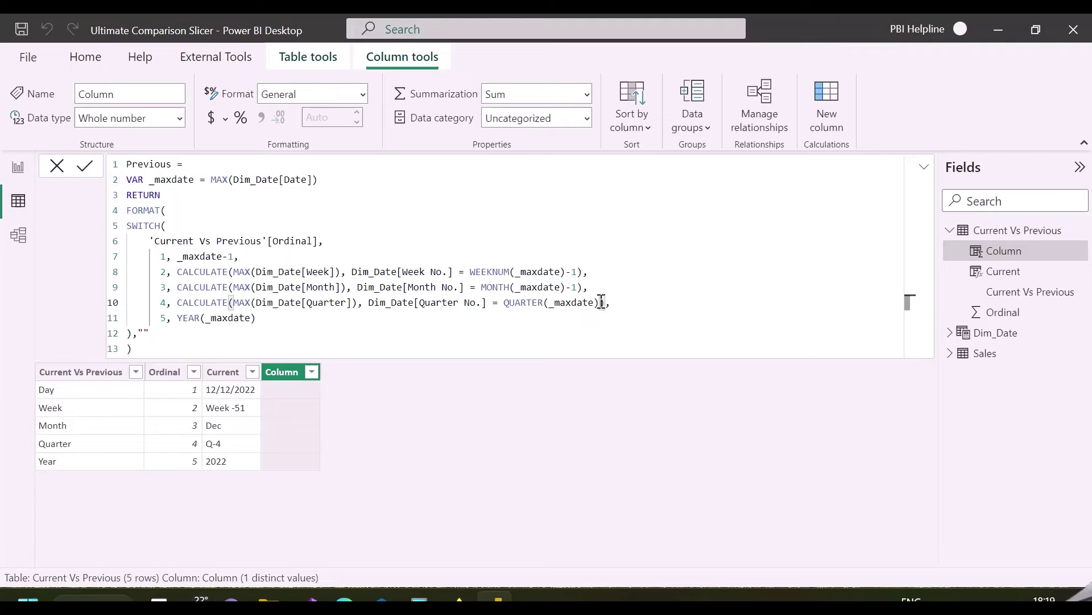
pyautogui.write('-1')
pyautogui.click(271, 317)
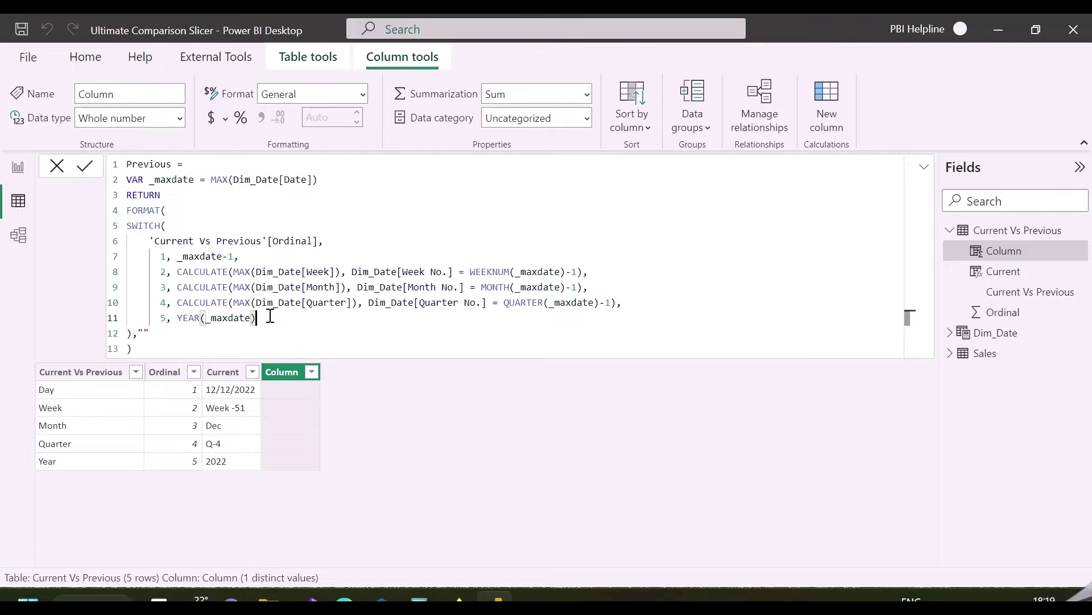
pyautogui.write('-1')
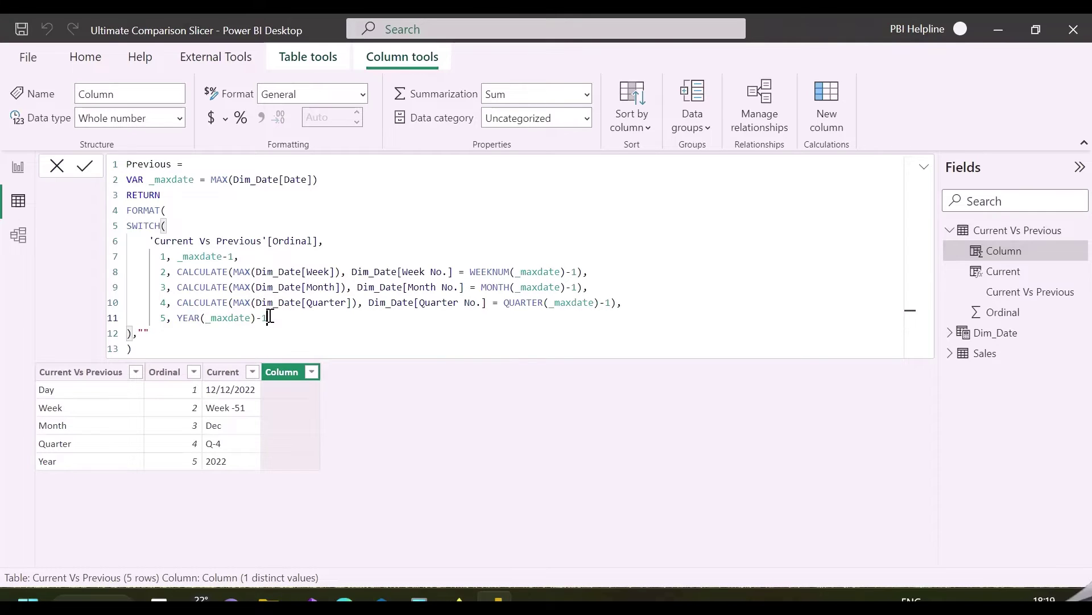
pyautogui.click(90, 170)
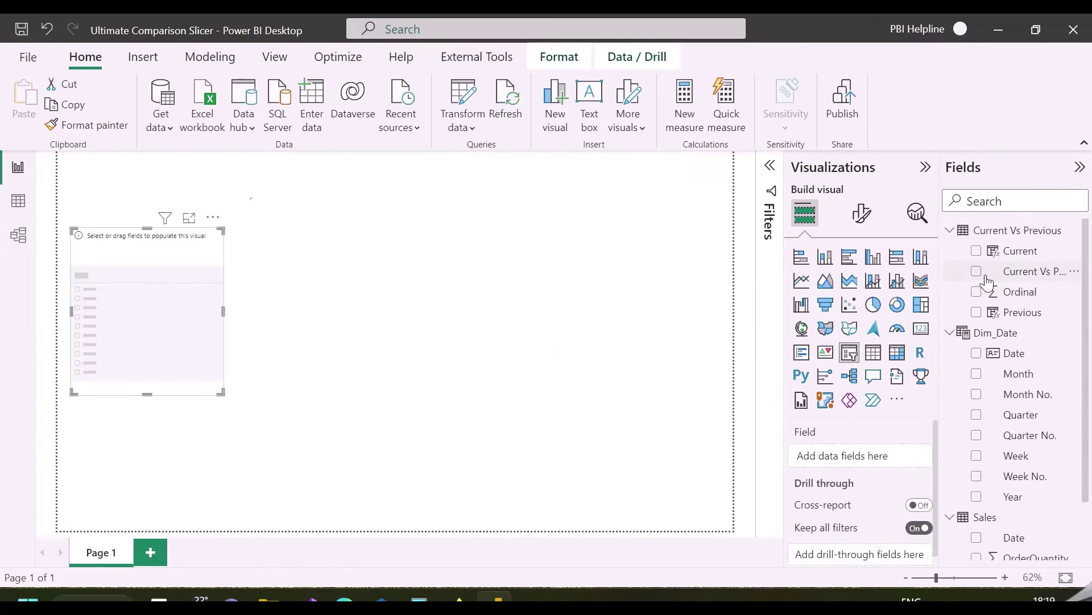
# Fill the slicer with Current Vs Previous and add a column chart with Current and Previous on its x-axis.
pyautogui.click(977, 270)
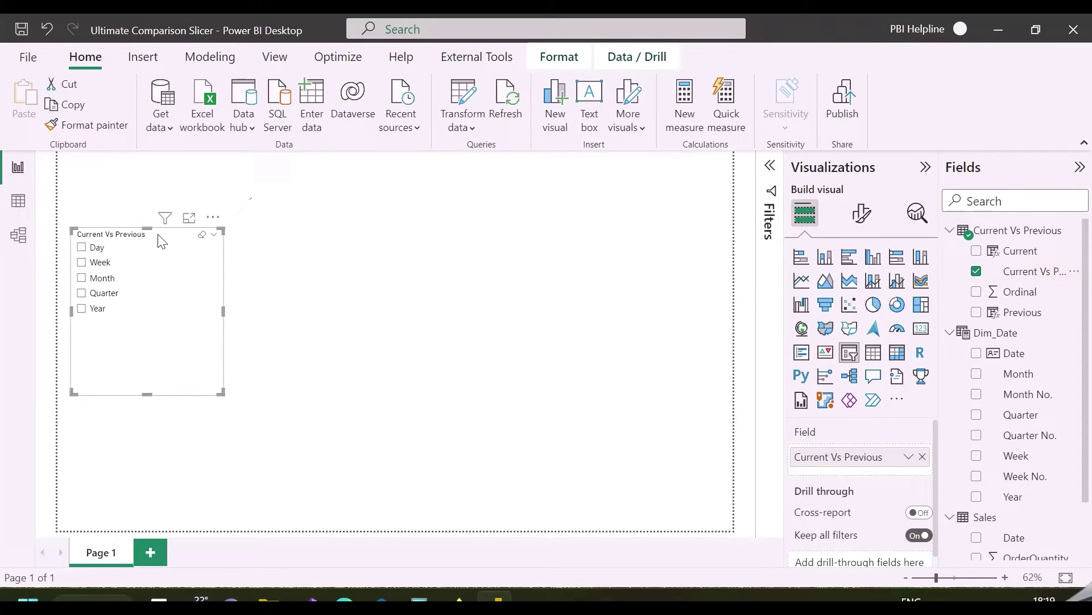
pyautogui.click(873, 257)
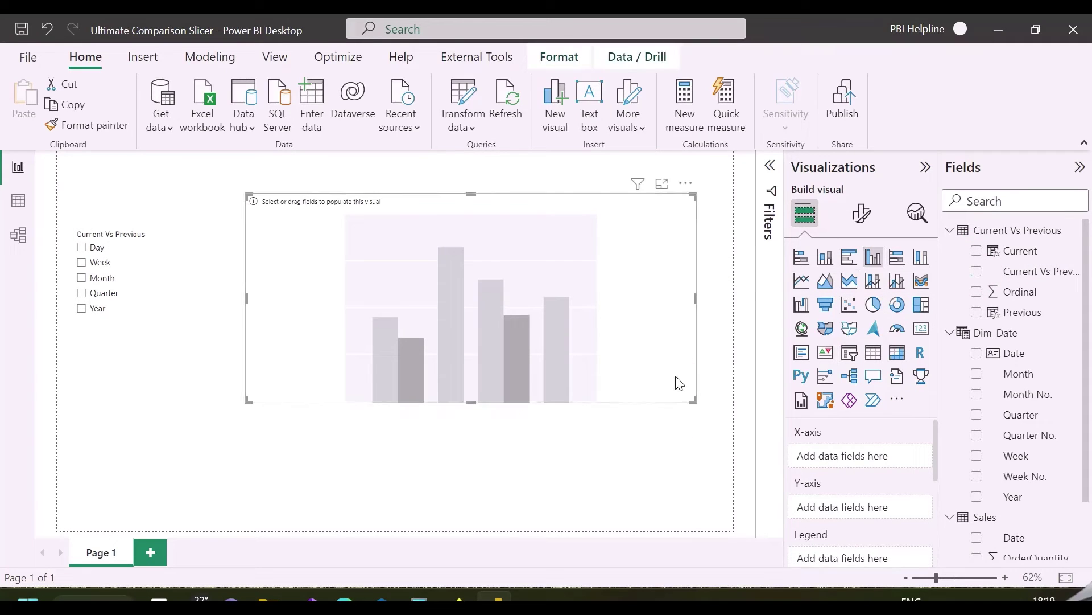
pyautogui.moveTo(1027, 251); pyautogui.dragTo(880, 452)
pyautogui.moveTo(1023, 312); pyautogui.dragTo(837, 477)
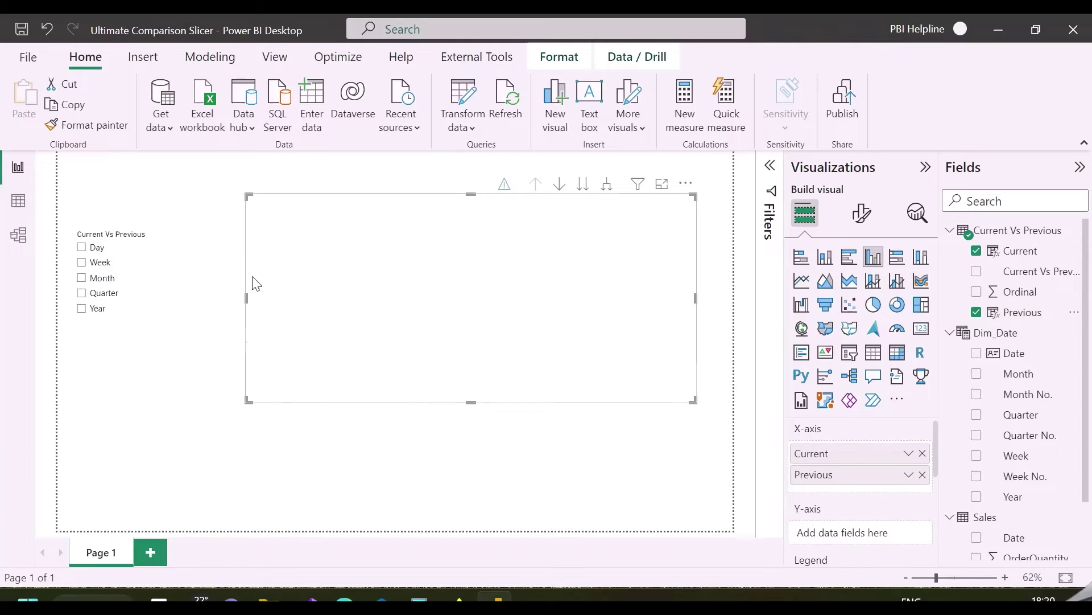
pyautogui.rightClick(993, 229)
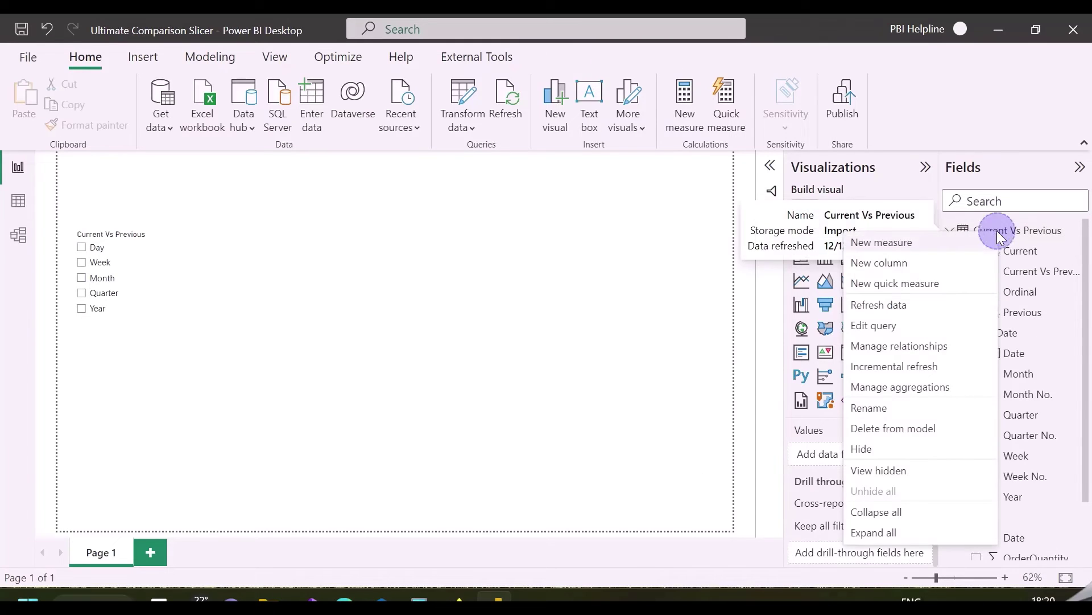
# Create a new measure named Current Sales starting with VAR _maxdate = MAX(Dim_Date[Date]).
pyautogui.click(881, 242)
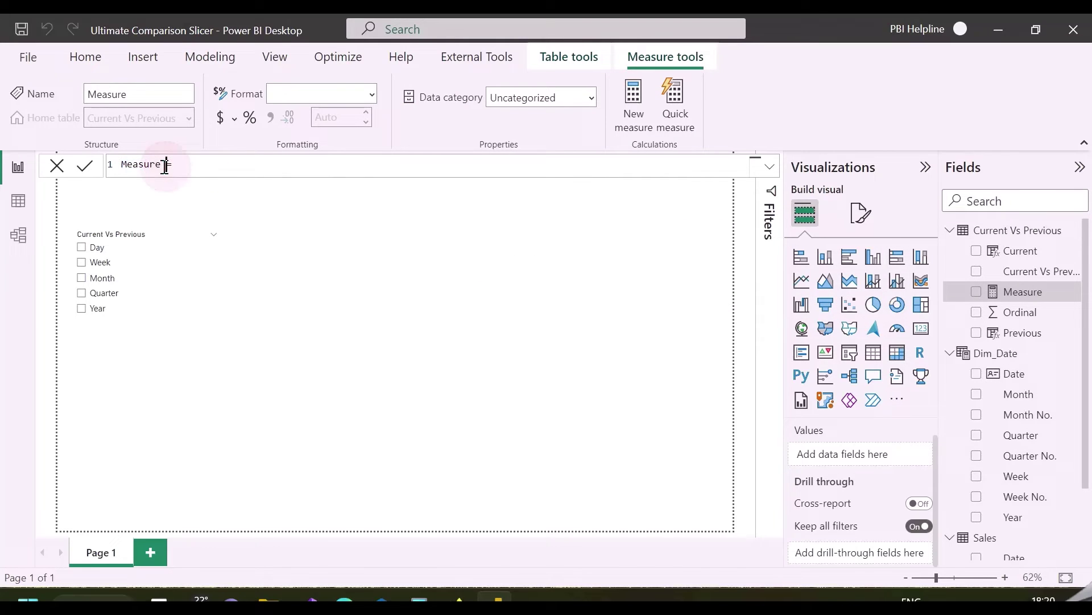
pyautogui.doubleClick(145, 164)
pyautogui.write('Current Sal')
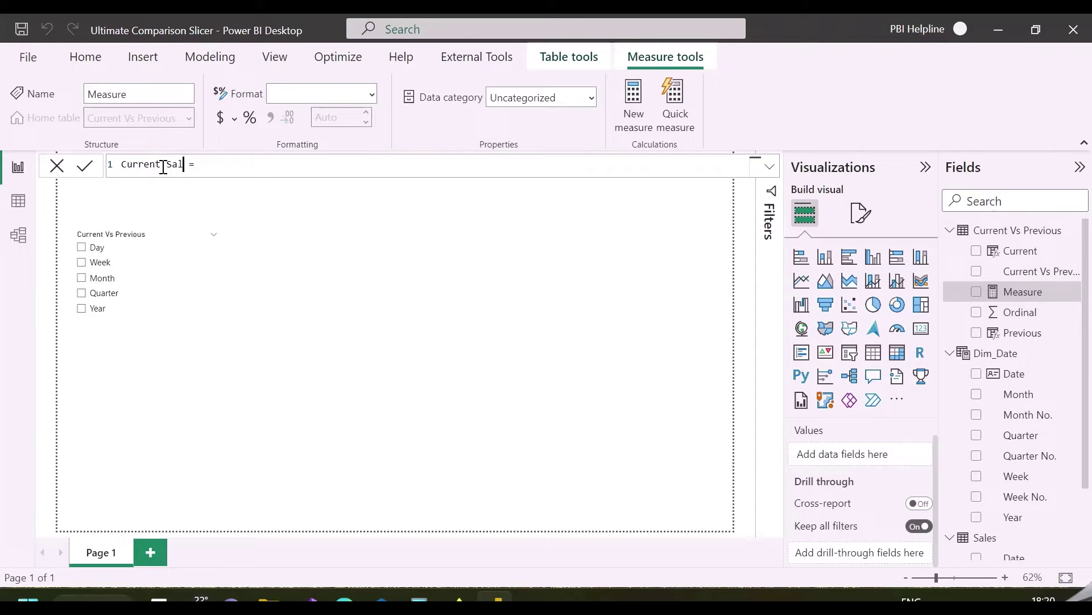
pyautogui.write('es')
pyautogui.click(230, 164)
pyautogui.hotkey('shift', 'Return')
pyautogui.write('VAR _maxdate')
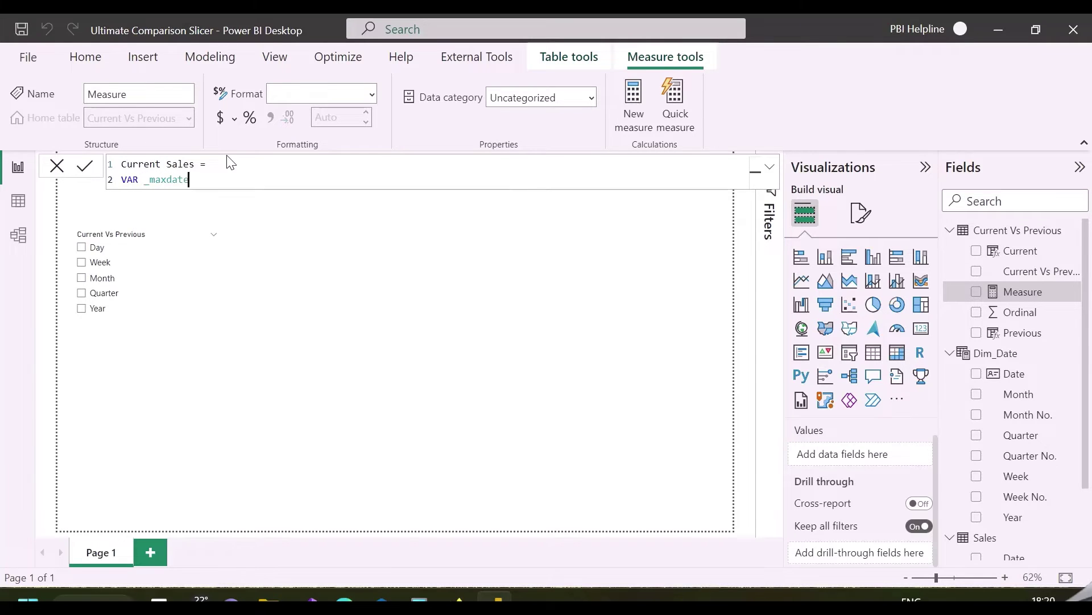
pyautogui.write(' = MAX(date')
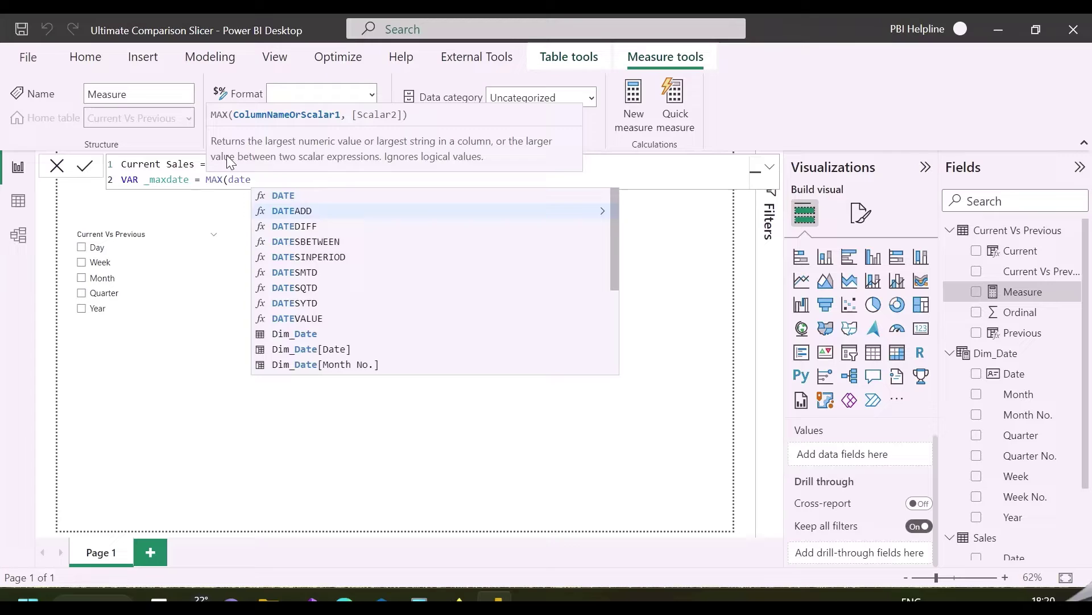
pyautogui.press('Tab')
pyautogui.write(')')
# Add the variable VAR _currentyear = MAX(Dim_Date[Year]).
pyautogui.hotkey('shift', 'Return')
pyautogui.write('VAR _currentyear')
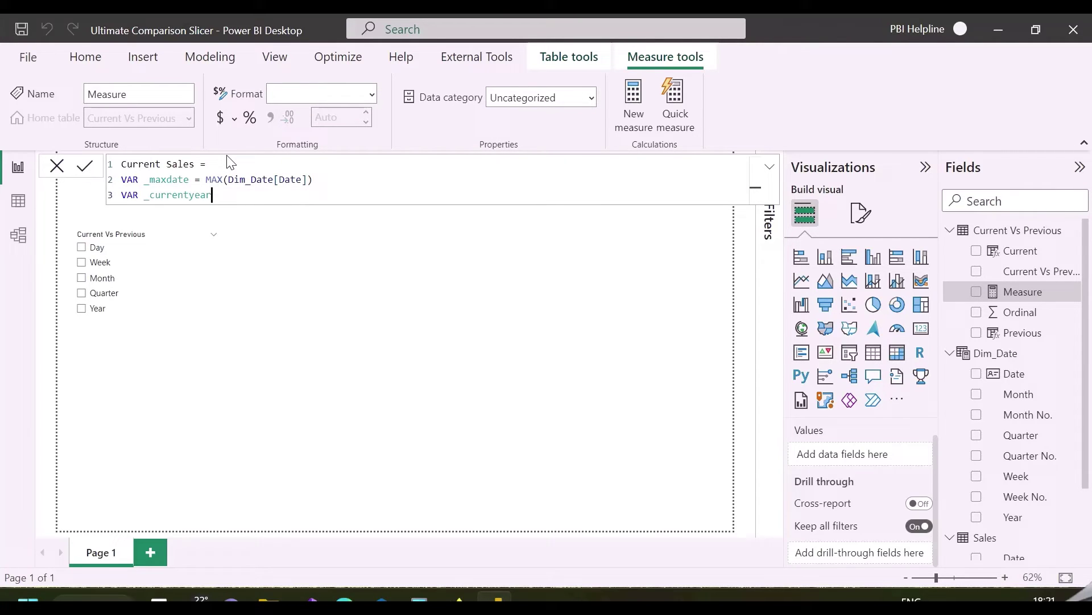
pyautogui.write(' = MAX(year')
pyautogui.press('Up')
pyautogui.press('Up')
pyautogui.press('Up')
pyautogui.press('Up')
pyautogui.press('Up')
pyautogui.press('Up')
pyautogui.press('Up')
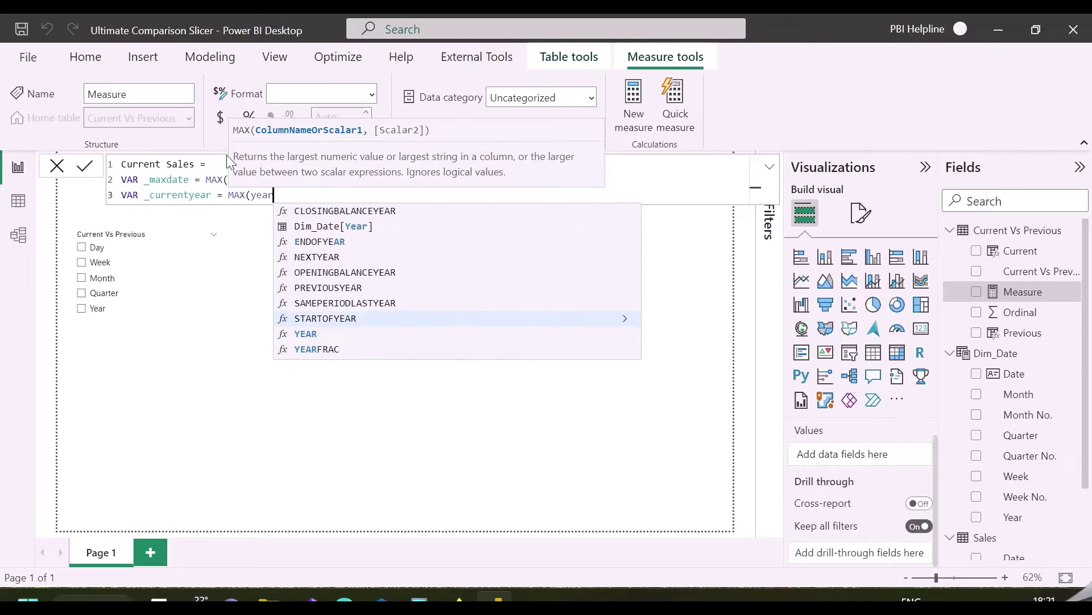
pyautogui.press('Tab')
pyautogui.write(')')
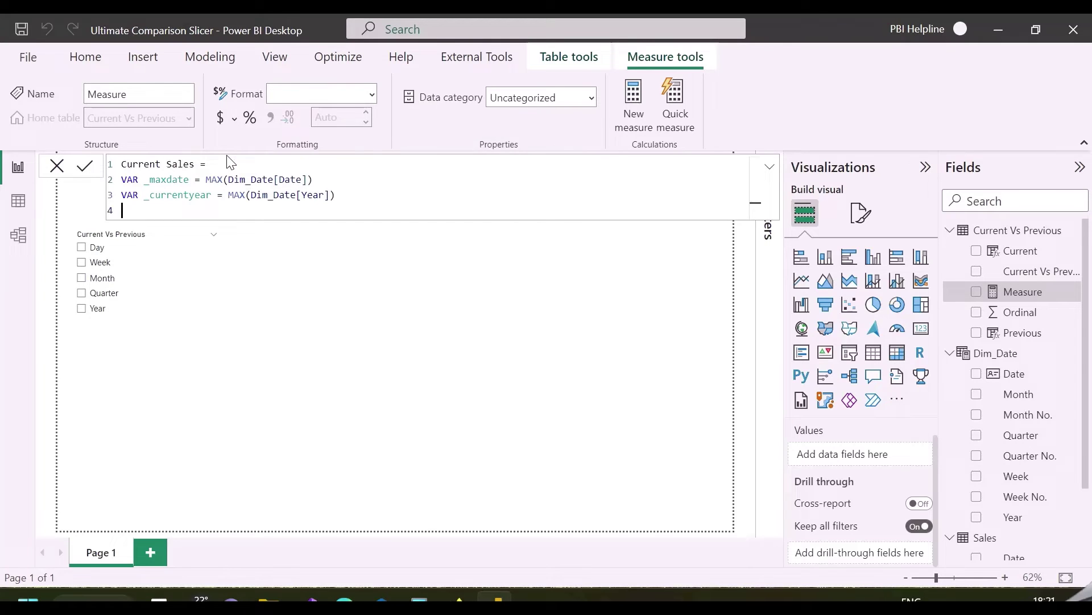
# Begin the return expression as SWITCH(SELECTEDVALUE(Ordinal), ...).
pyautogui.hotkey('shift', 'Return')
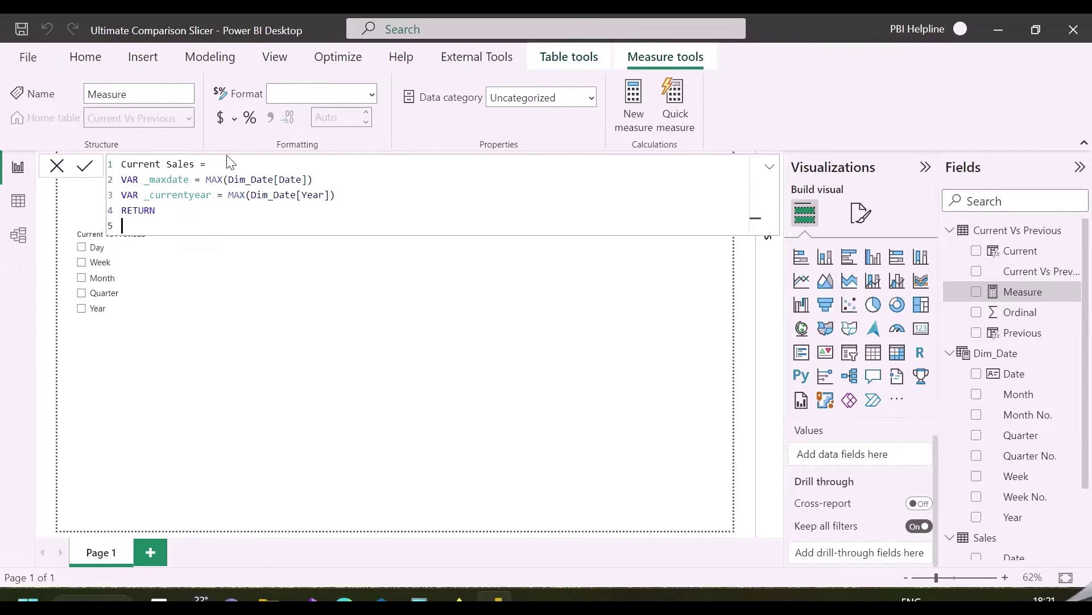
pyautogui.write('SWITCH(')
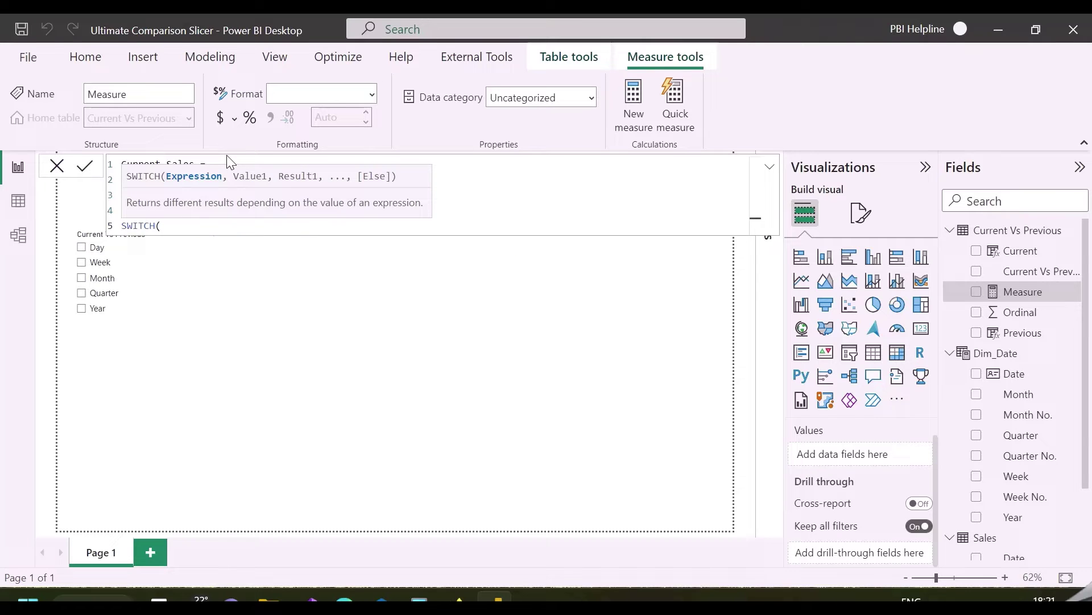
pyautogui.hotkey('shift', 'Return')
pyautogui.press('Tab')
pyautogui.write('SELECTED')
pyautogui.press('Down')
pyautogui.press('Down')
pyautogui.press('Down')
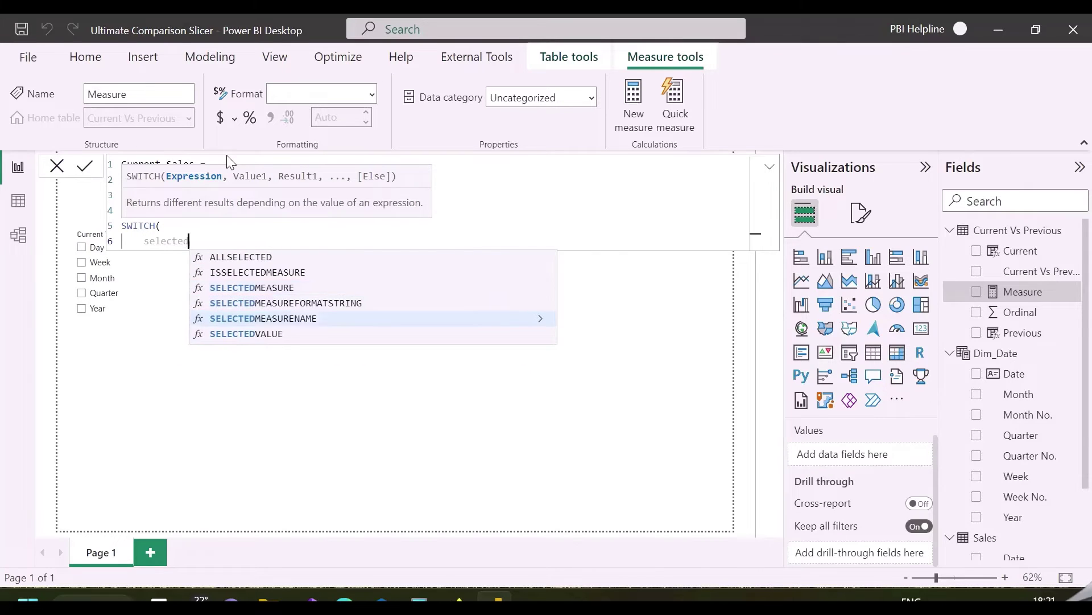
pyautogui.press('Tab')
pyautogui.write('ordinal')
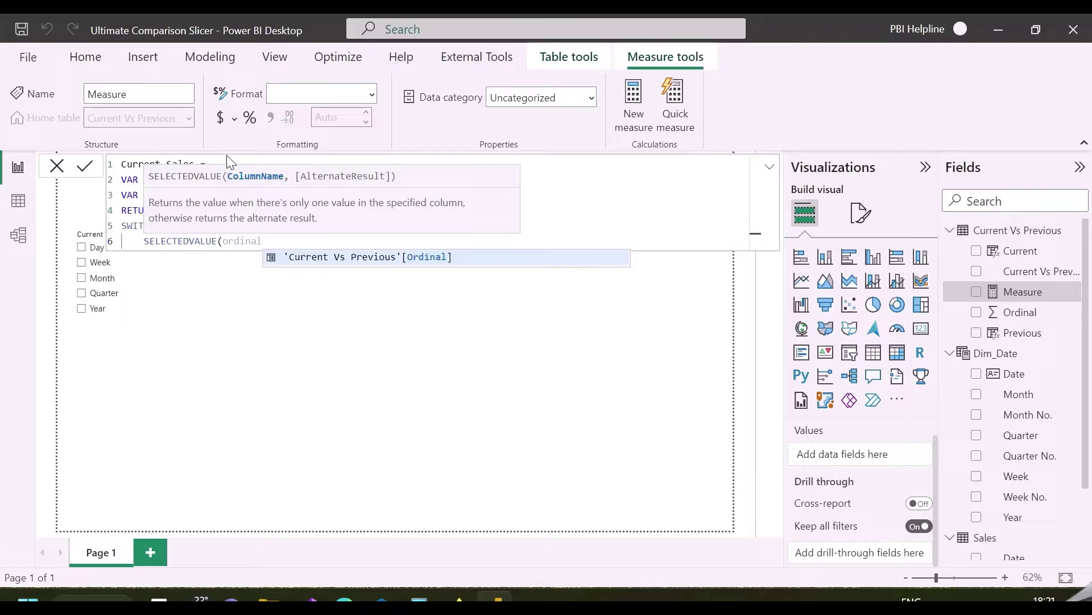
pyautogui.press('Tab')
pyautogui.write('),')
# Write the first case as CALCULATE([Total Sales], Dim_Date[Date] = _maxdate).
pyautogui.hotkey('shift', 'Return')
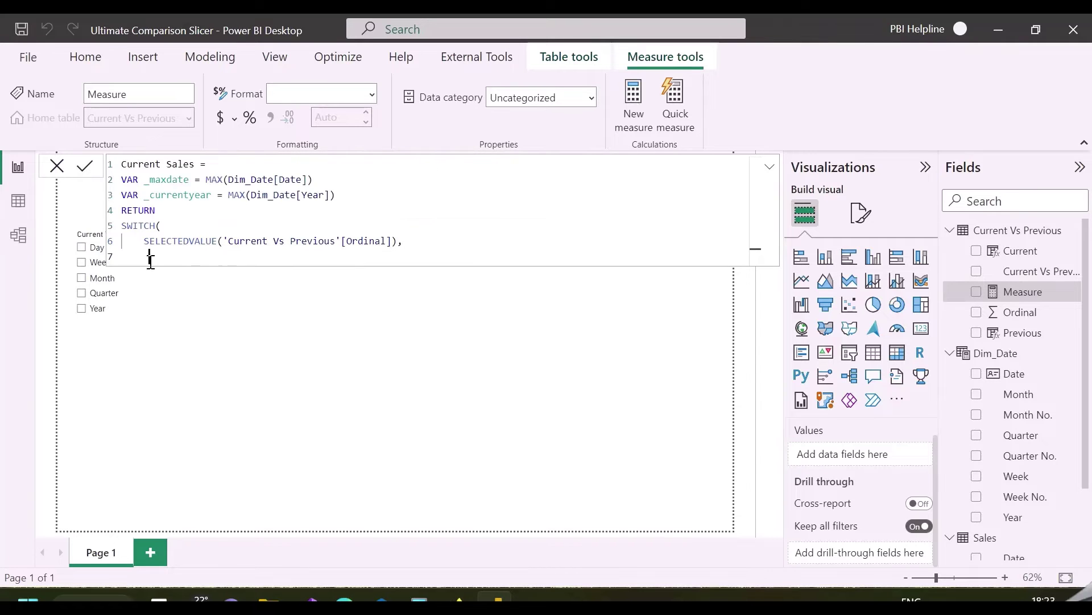
pyautogui.hotkey('shift', 'Return')
pyautogui.write('calc')
pyautogui.press('Tab')
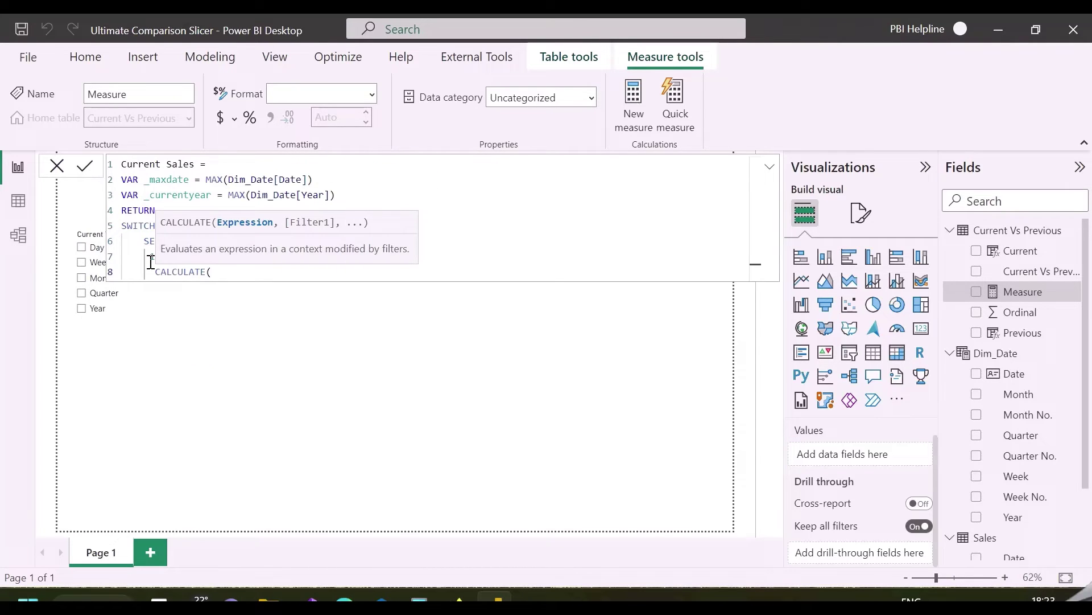
pyautogui.hotkey('shift', 'Return')
pyautogui.write('tota')
pyautogui.press('Tab')
pyautogui.write(',')
pyautogui.hotkey('shift', 'Return')
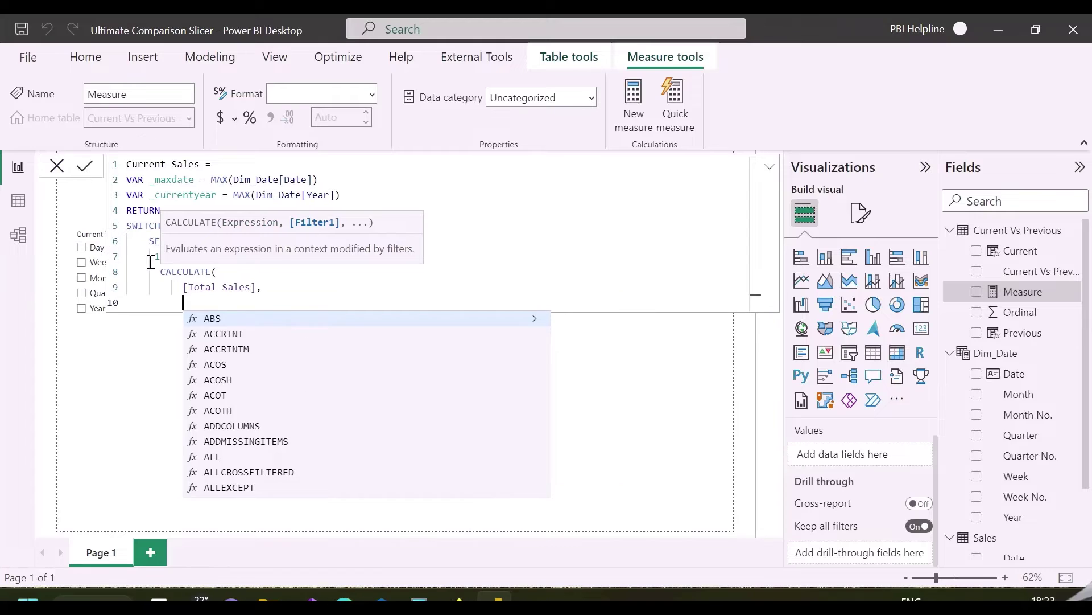
pyautogui.write('dat')
pyautogui.press('Down')
pyautogui.press('Down')
pyautogui.press('Down')
pyautogui.press('Down')
pyautogui.press('Down')
pyautogui.press('Down')
pyautogui.press('Down')
pyautogui.press('Down')
pyautogui.press('Down')
pyautogui.press('Down')
pyautogui.press('Tab')
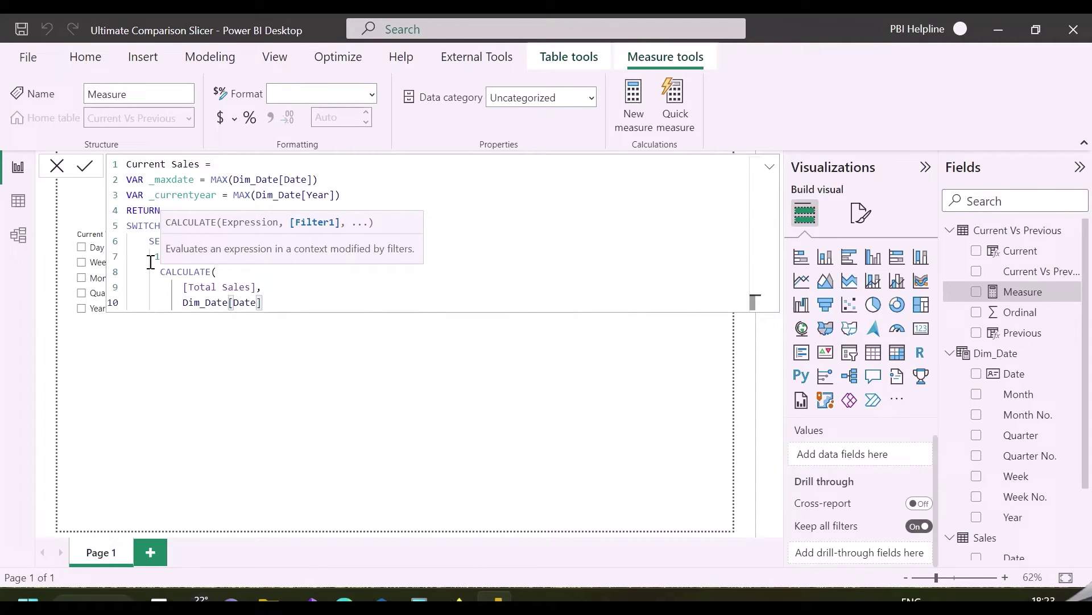
pyautogui.write('_maxdate')
pyautogui.hotkey('shift', 'Return')
pyautogui.write(')')
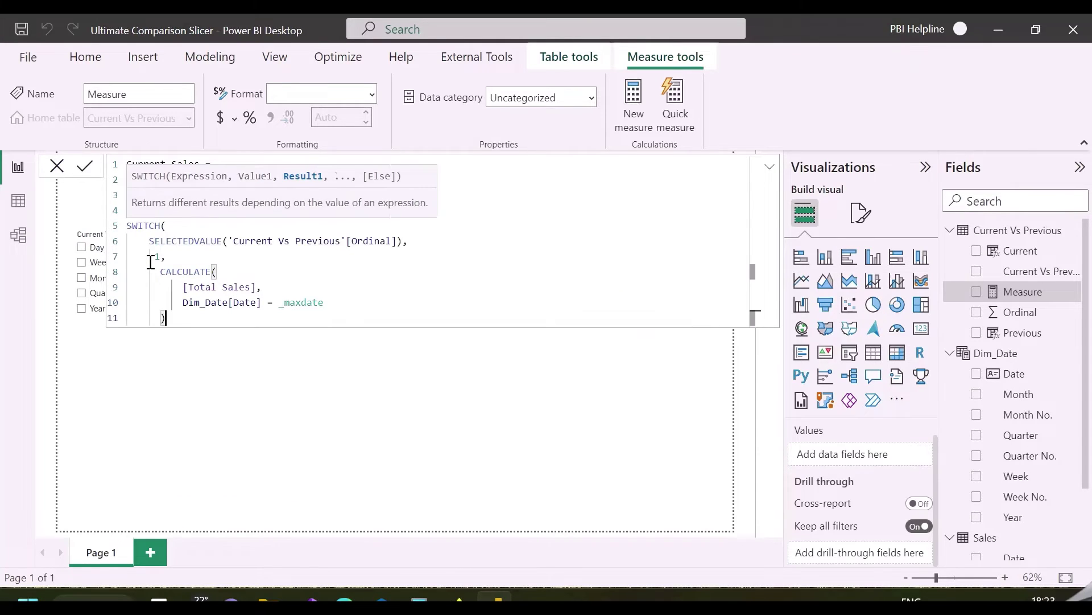
pyautogui.write(',')
pyautogui.hotkey('shift', 'Return')
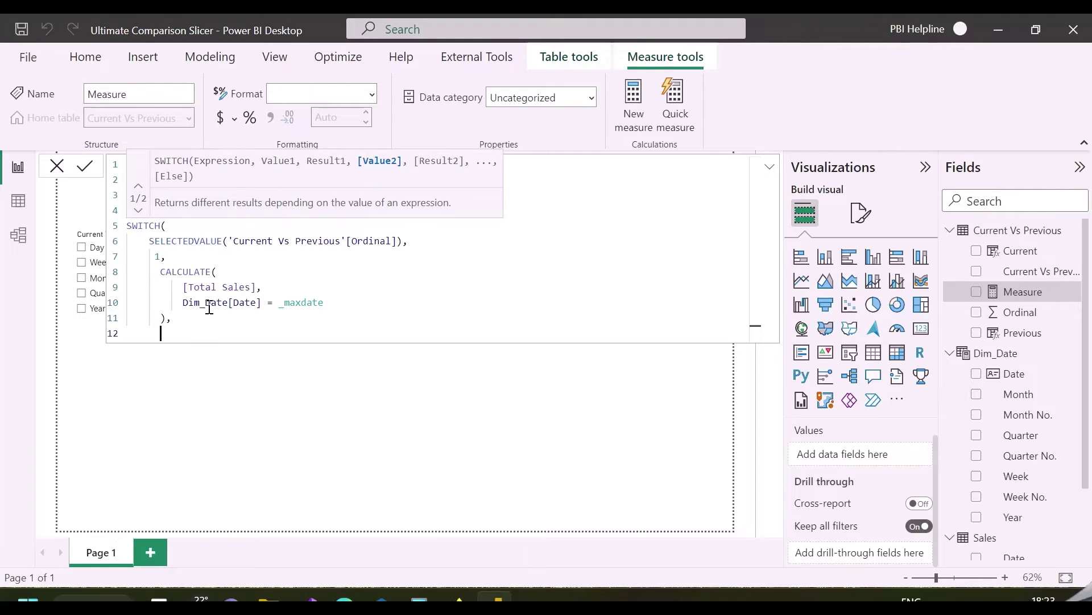
# Duplicate the first case block below it and clear its case number.
pyautogui.moveTo(183, 322); pyautogui.dragTo(154, 257)
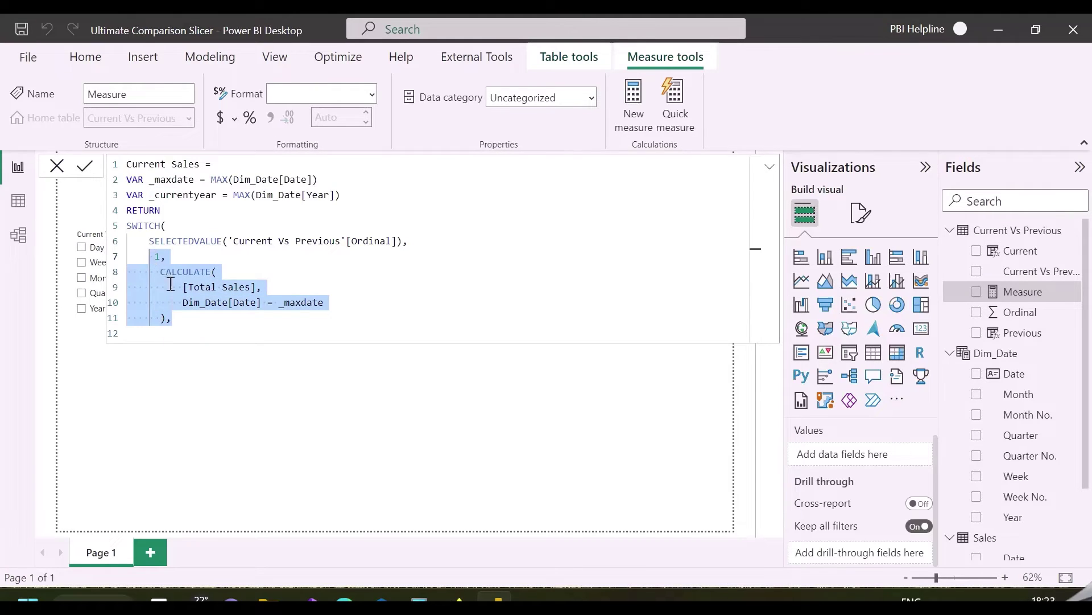
pyautogui.hotkey('ctrl', 'c')
pyautogui.click(179, 319)
pyautogui.press('Down')
pyautogui.hotkey('ctrl', 'v')
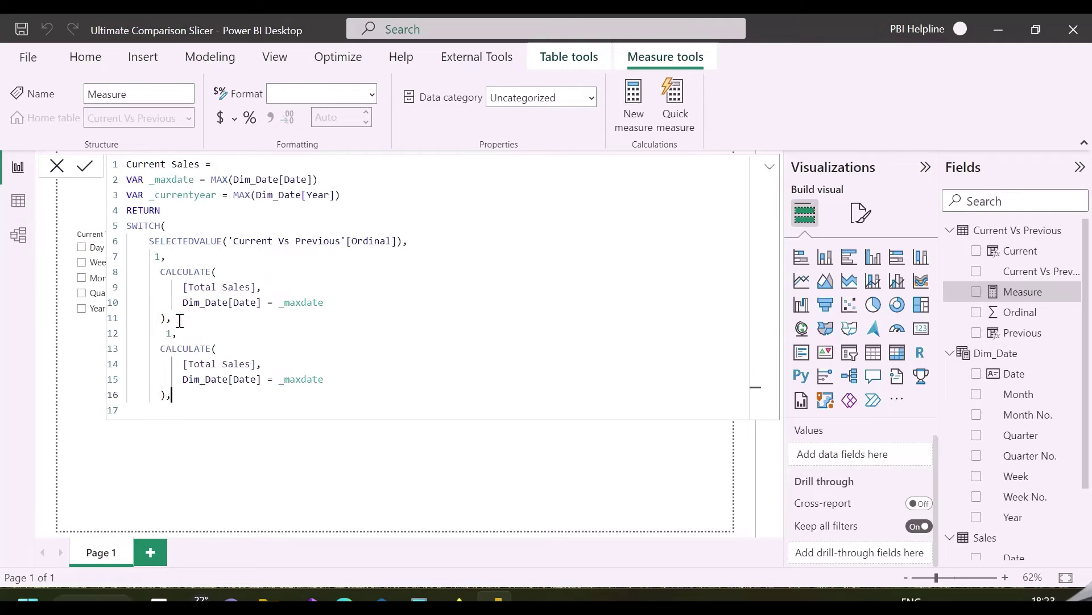
pyautogui.click(172, 333)
pyautogui.press('BackSpace')
# Make the copy filter Dim_Date[Week] = MAX('Current Vs Previous'[Current]) && Dim_Date[Year] = _currentyear.
pyautogui.doubleClick(244, 379)
pyautogui.write('We')
pyautogui.press('Tab')
pyautogui.doubleClick(302, 379)
pyautogui.write('ma')
pyautogui.press('Tab')
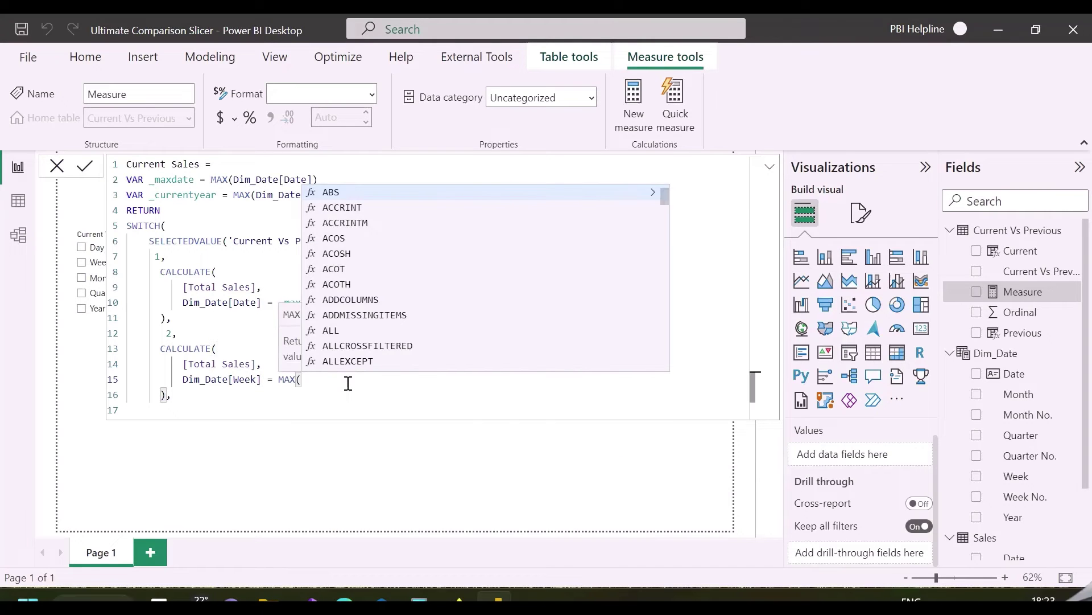
pyautogui.write('curre')
pyautogui.press('Up')
pyautogui.press('Up')
pyautogui.press('Up')
pyautogui.press('Up')
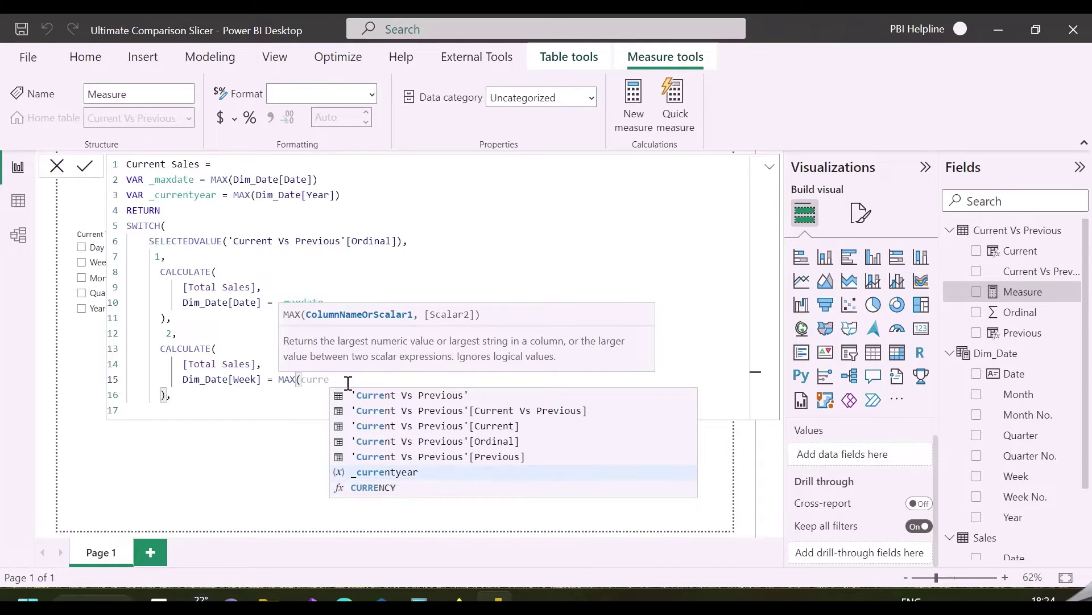
pyautogui.press('Tab')
pyautogui.write(') ')
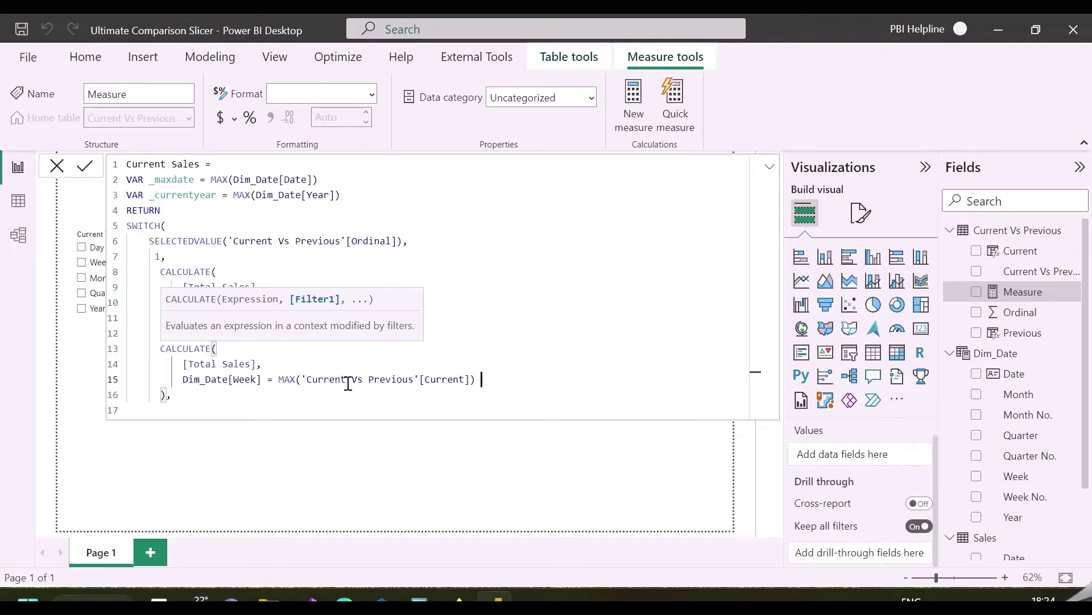
pyautogui.write('&& year')
pyautogui.press('Up')
pyautogui.press('Up')
pyautogui.press('Up')
pyautogui.press('Up')
pyautogui.press('Up')
pyautogui.press('Up')
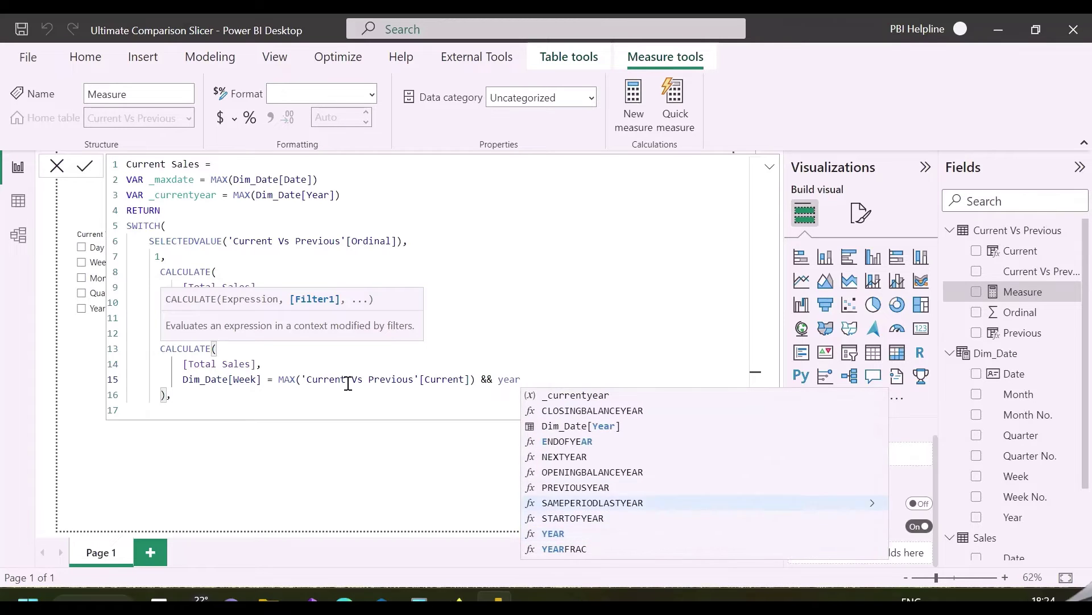
pyautogui.press('Tab')
pyautogui.write('= _currentyear')
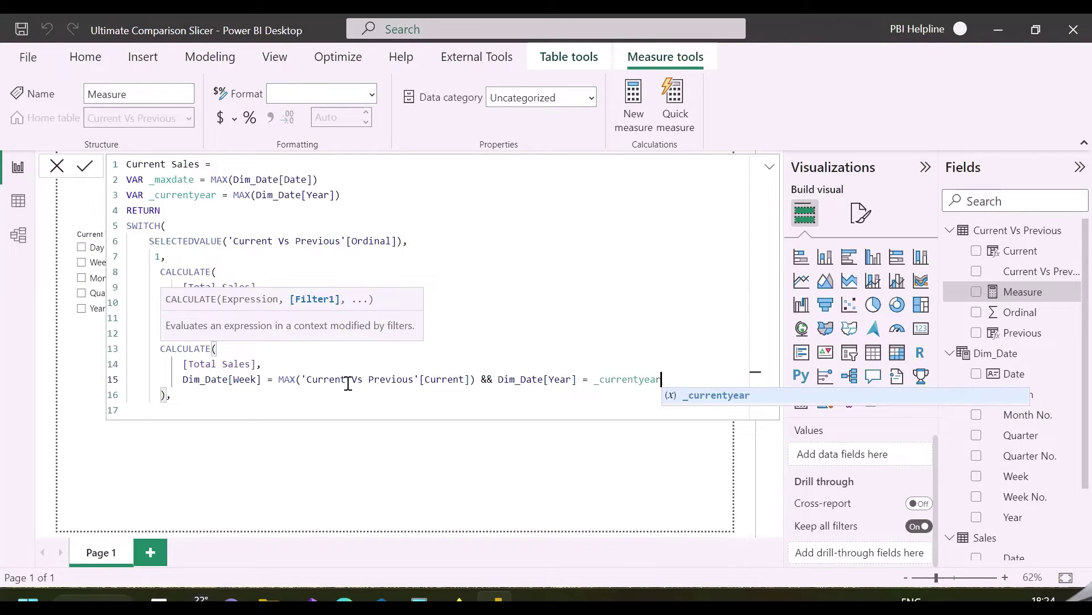
# Duplicate the Week case as case 3, filtering on Dim_Date[Month] instead.
pyautogui.moveTo(288, 392); pyautogui.dragTo(162, 333)
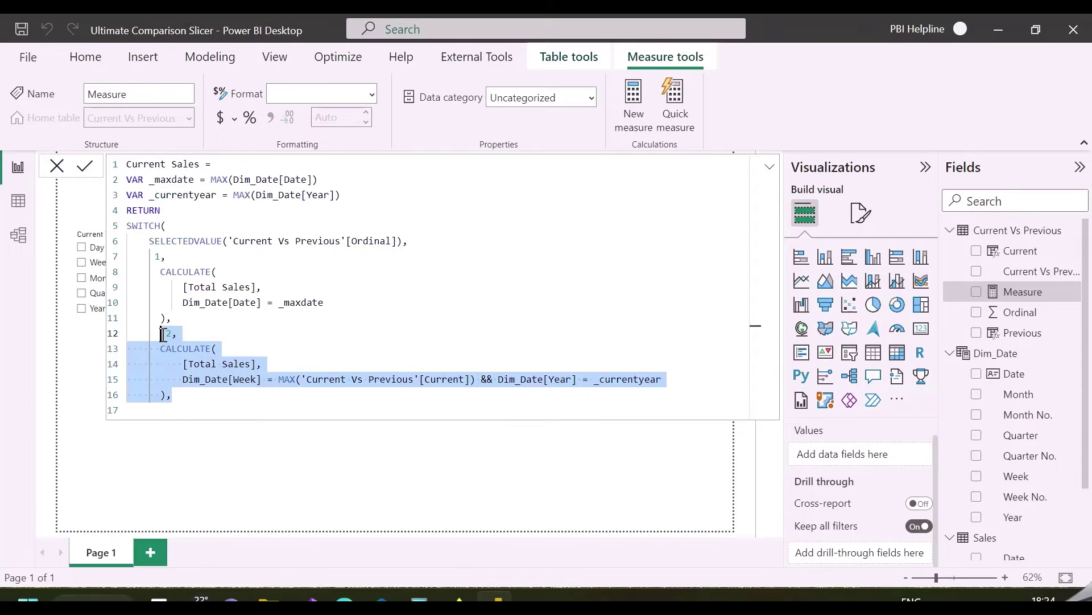
pyautogui.hotkey('ctrl', 'c')
pyautogui.click(170, 410)
pyautogui.hotkey('ctrl', 'v')
pyautogui.doubleClick(169, 410)
pyautogui.write('3')
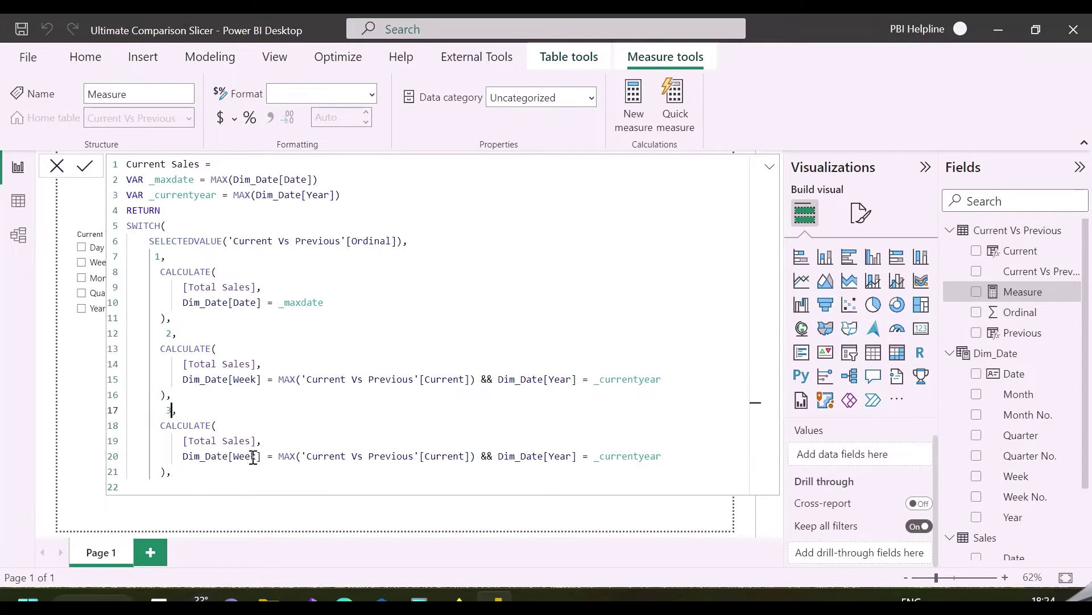
pyautogui.moveTo(253, 458); pyautogui.dragTo(249, 458)
pyautogui.write('Month')
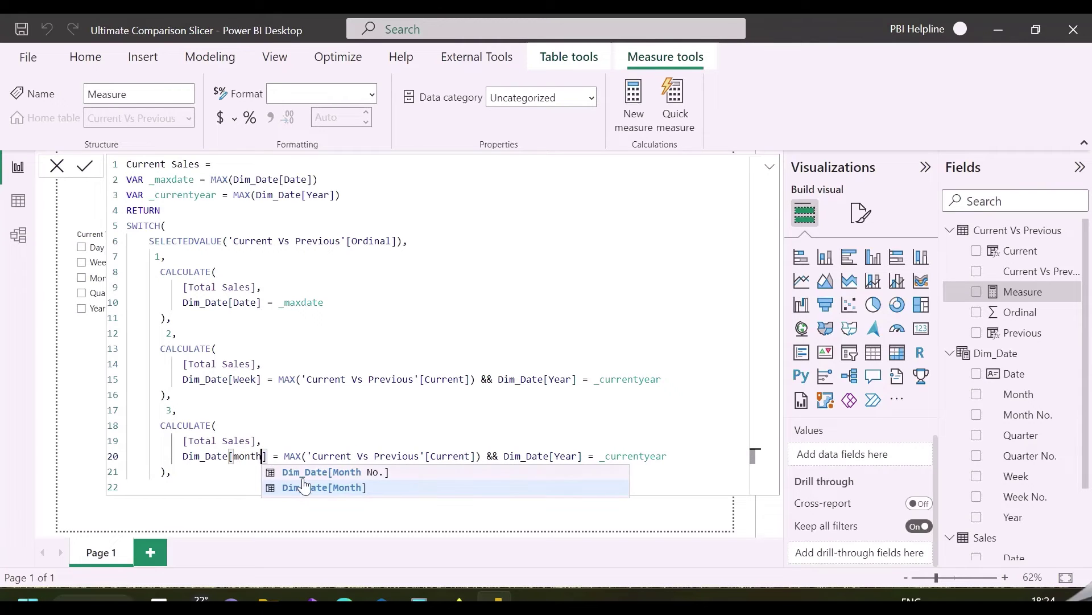
pyautogui.click(303, 487)
# Duplicate the Month case as case 4 using Dim_Date[Quarter].
pyautogui.moveTo(175, 477); pyautogui.dragTo(165, 409)
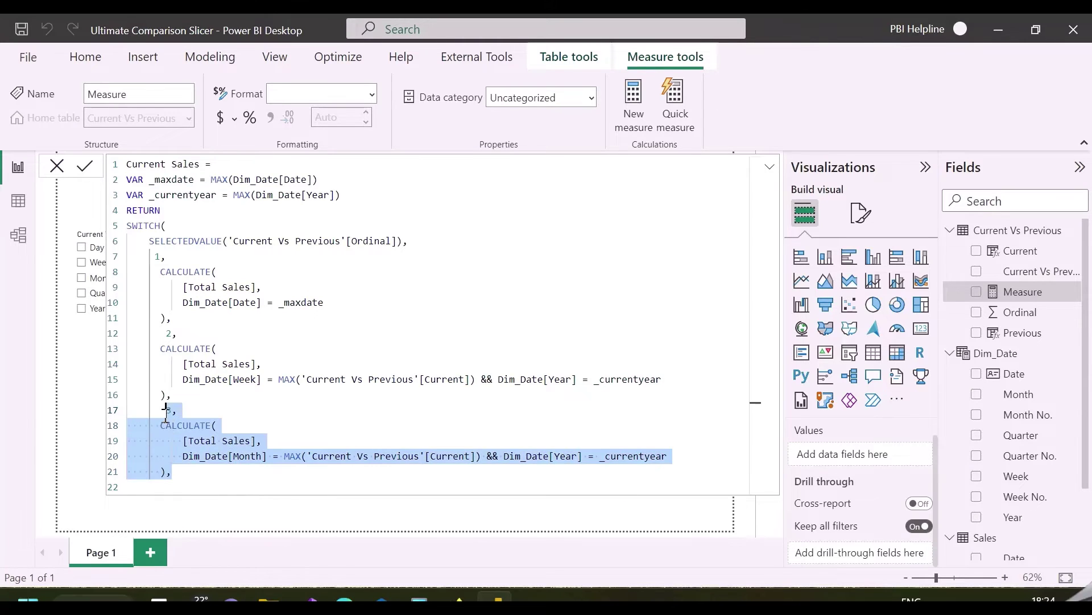
pyautogui.click(188, 470)
pyautogui.press('Return')
pyautogui.hotkey('ctrl', 'v')
pyautogui.doubleClick(165, 410)
pyautogui.write('4')
pyautogui.doubleClick(248, 456)
pyautogui.write('Quarter')
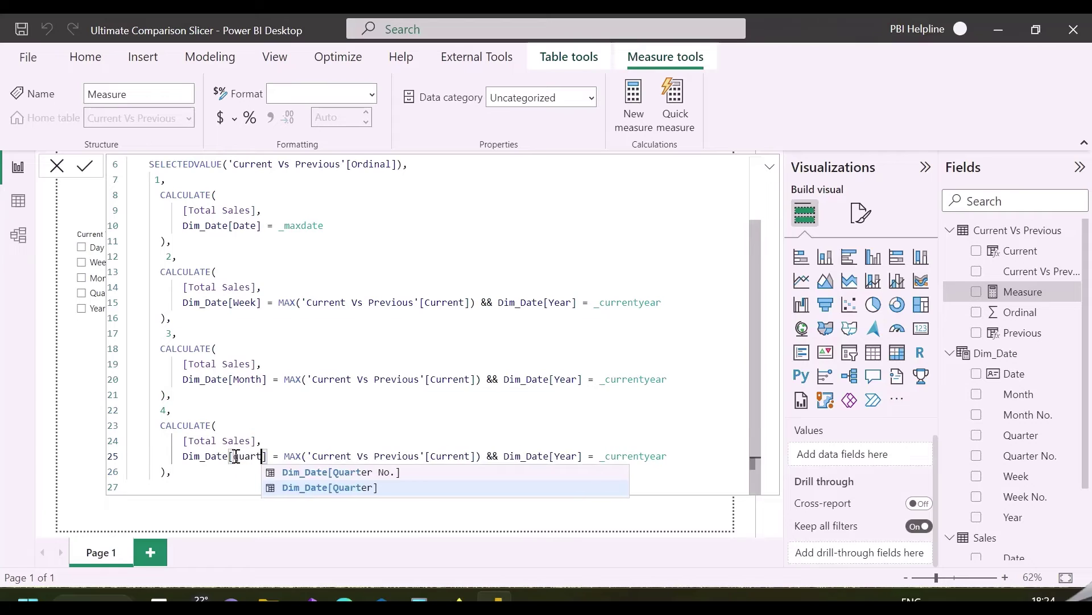
# Add case 5 filtering only Dim_Date[Year] = _currentyear, removing the extra MAX condition.
pyautogui.moveTo(175, 477); pyautogui.dragTo(162, 410)
pyautogui.click(182, 471)
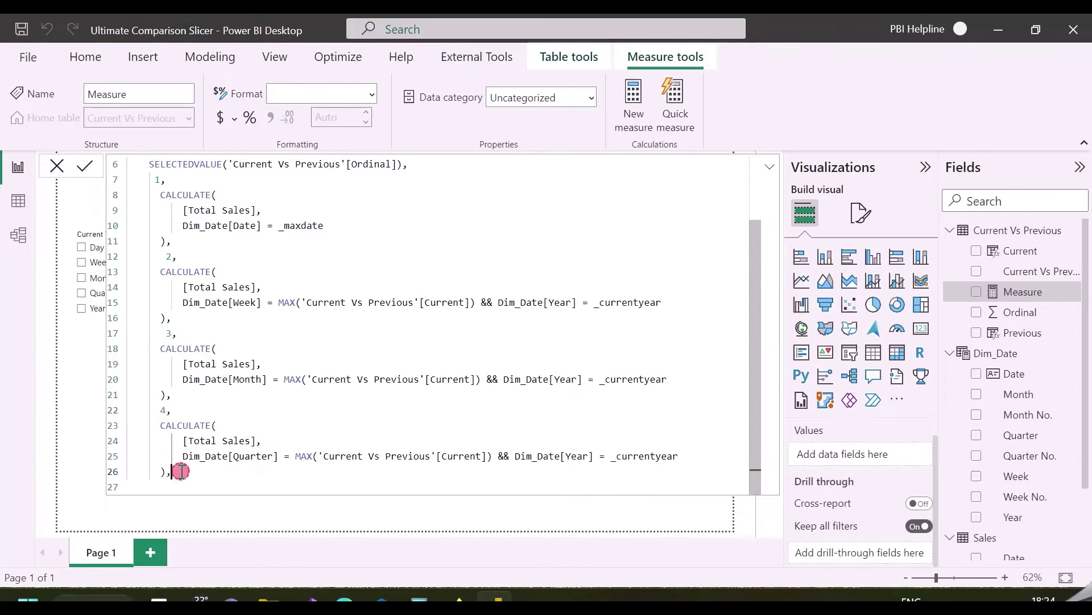
pyautogui.press('Return')
pyautogui.hotkey('ctrl', 'v')
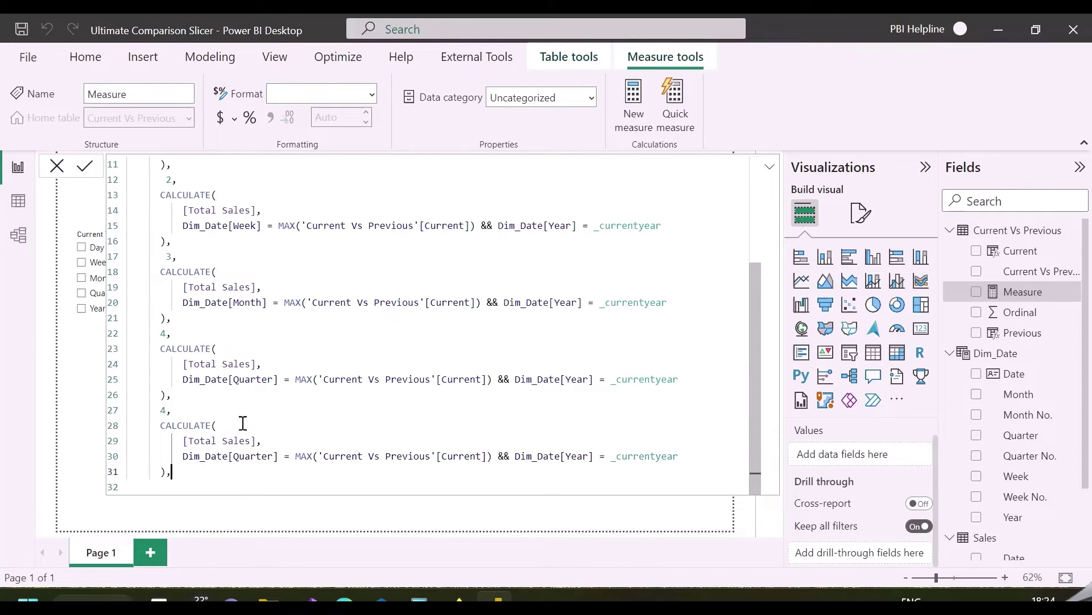
pyautogui.doubleClick(164, 409)
pyautogui.write('5')
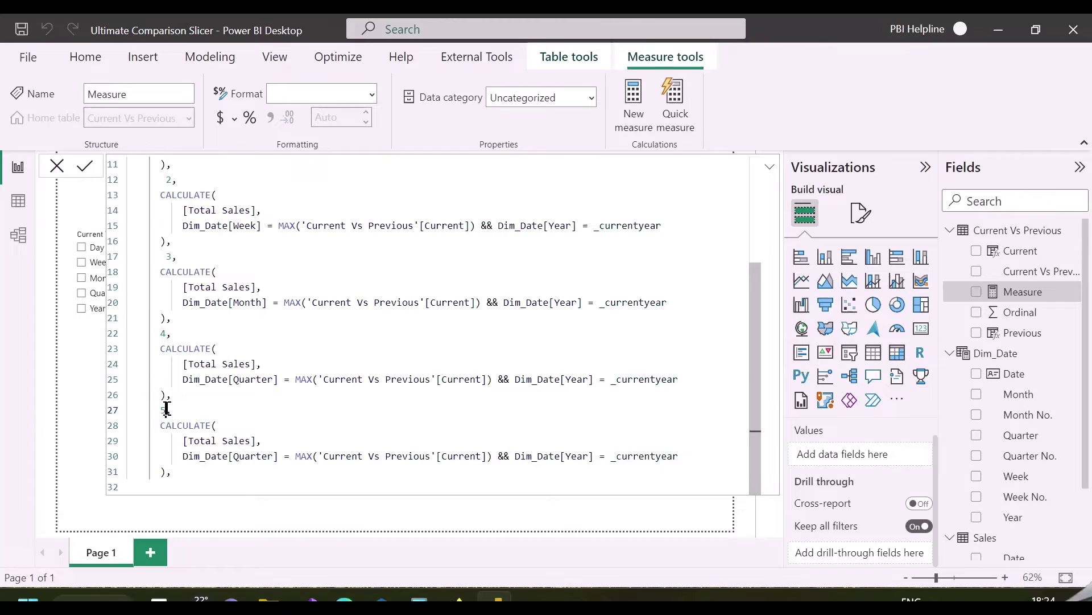
pyautogui.doubleClick(250, 456)
pyautogui.write('Year')
pyautogui.moveTo(594, 456); pyautogui.dragTo(273, 458)
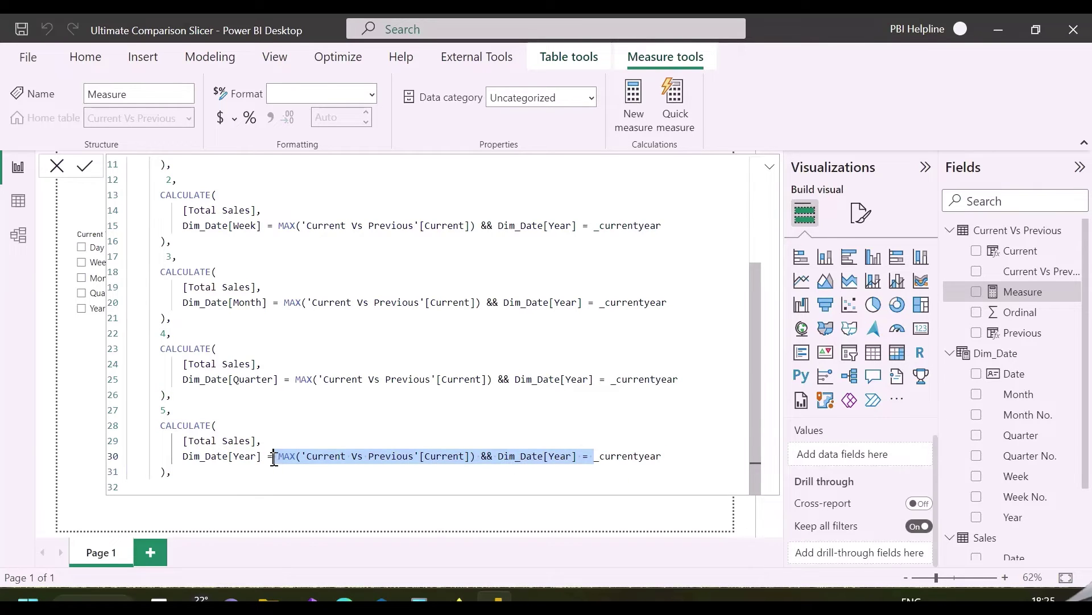
pyautogui.press('BackSpace')
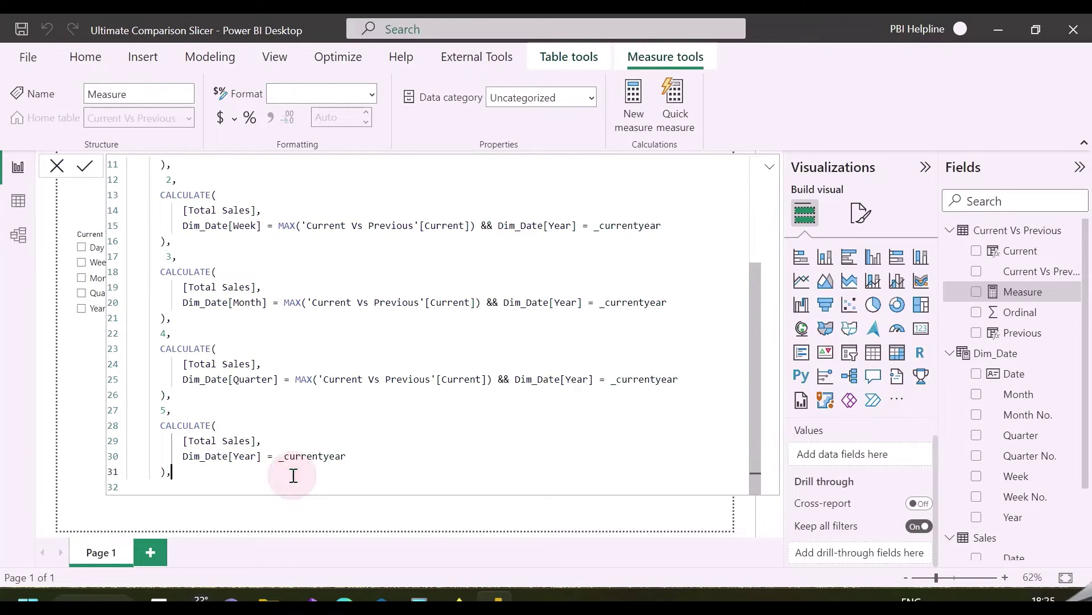
pyautogui.click(203, 477)
# Commit the 32-line Current Sales formula and select all of its text for copying.
pyautogui.press('Return')
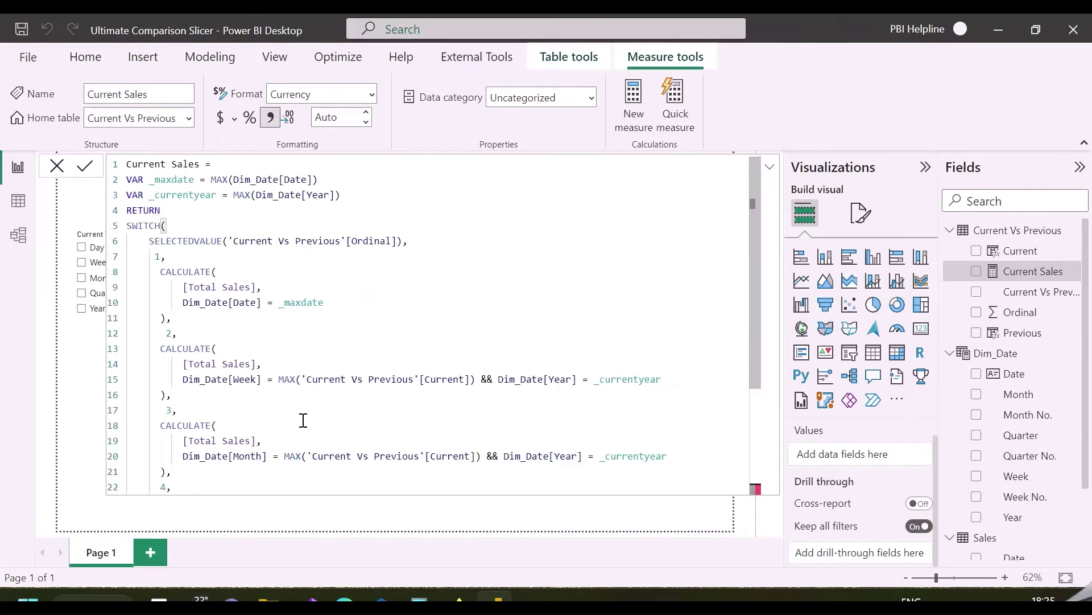
pyautogui.scroll(-4, 306, 421)
pyautogui.scroll(4, 305, 421)
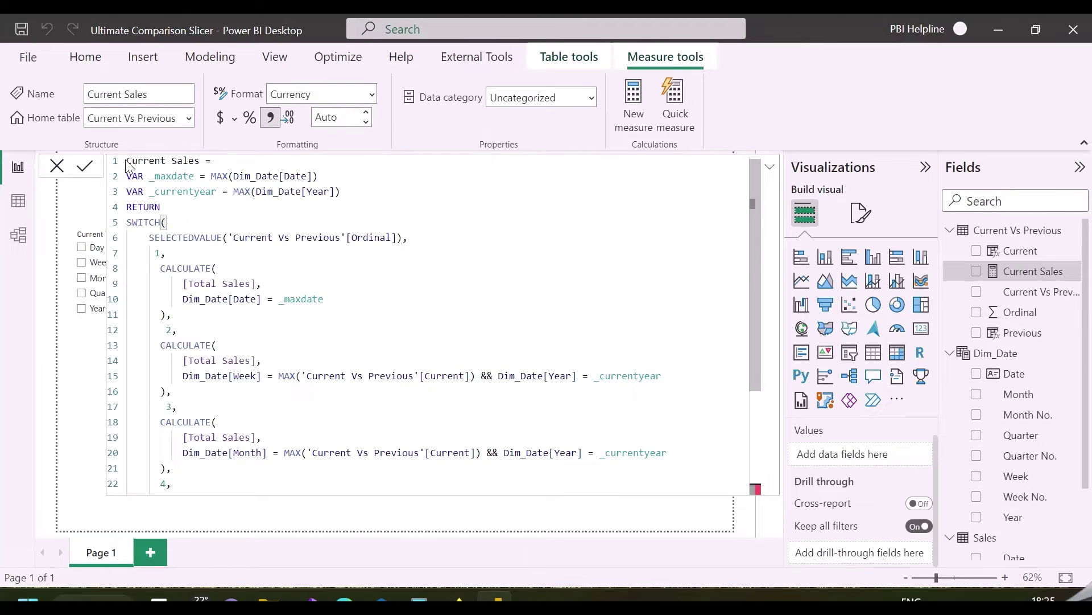
pyautogui.moveTo(130, 159); pyautogui.dragTo(178, 475)
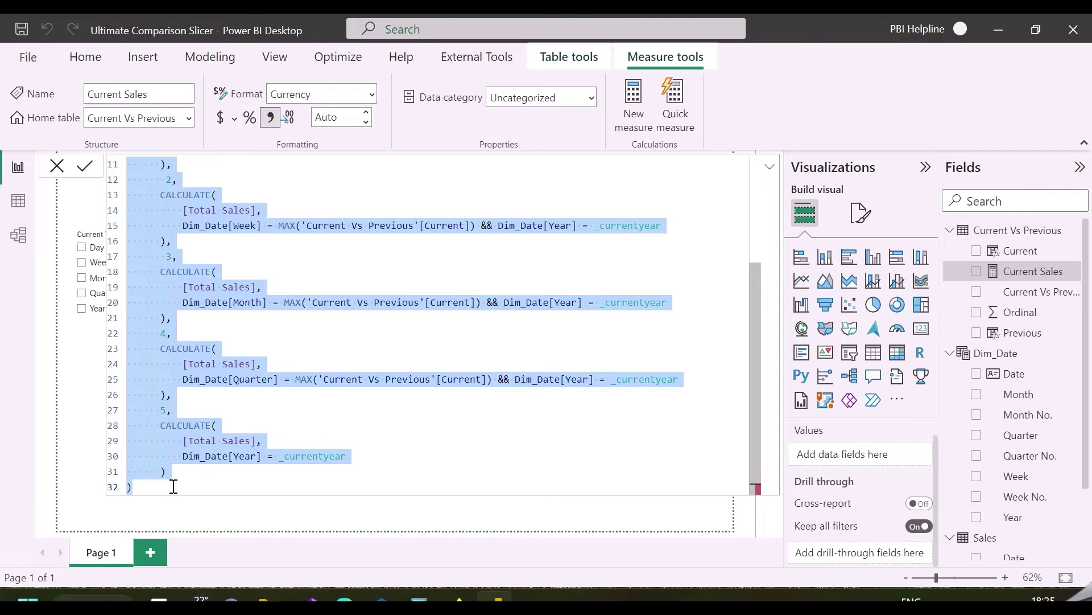
# Add a new measure to Current Vs Previous, paste the formula, and rename it Previous Sales.
pyautogui.rightClick(1016, 238)
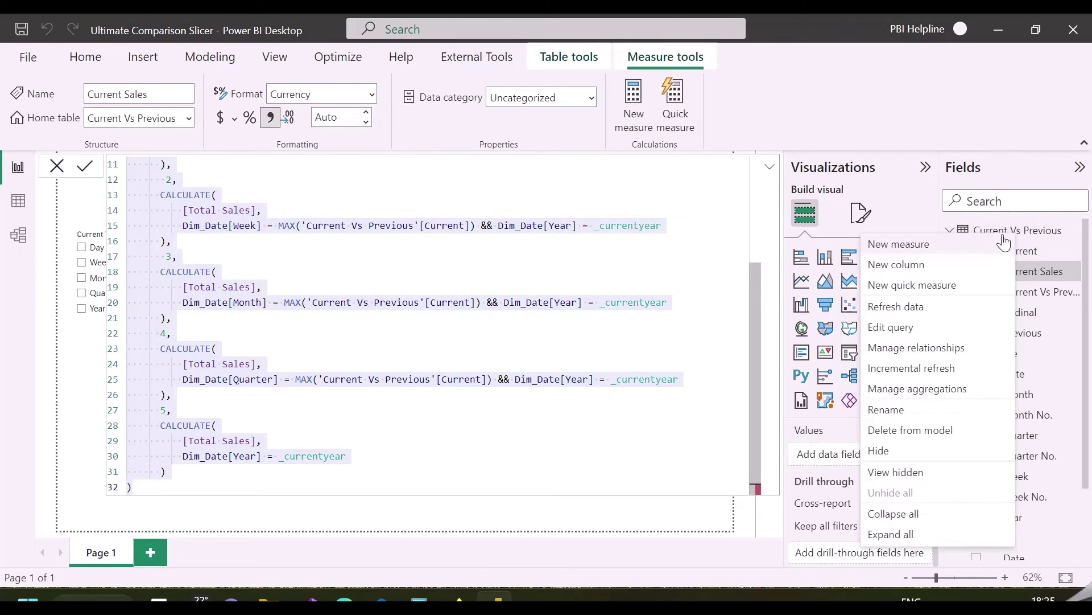
pyautogui.click(986, 245)
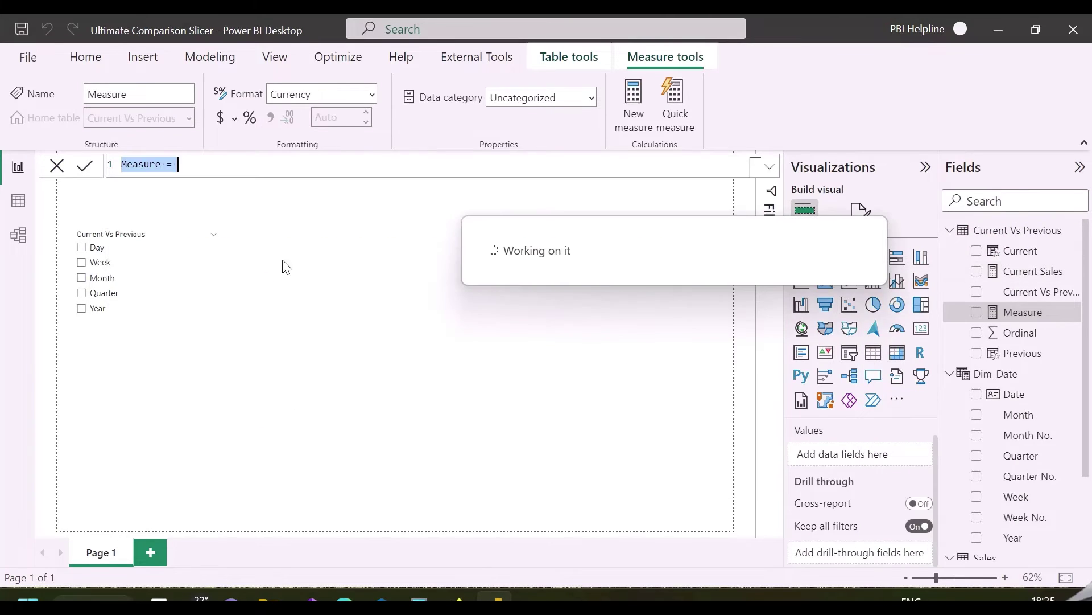
pyautogui.hotkey('ctrl', 'v')
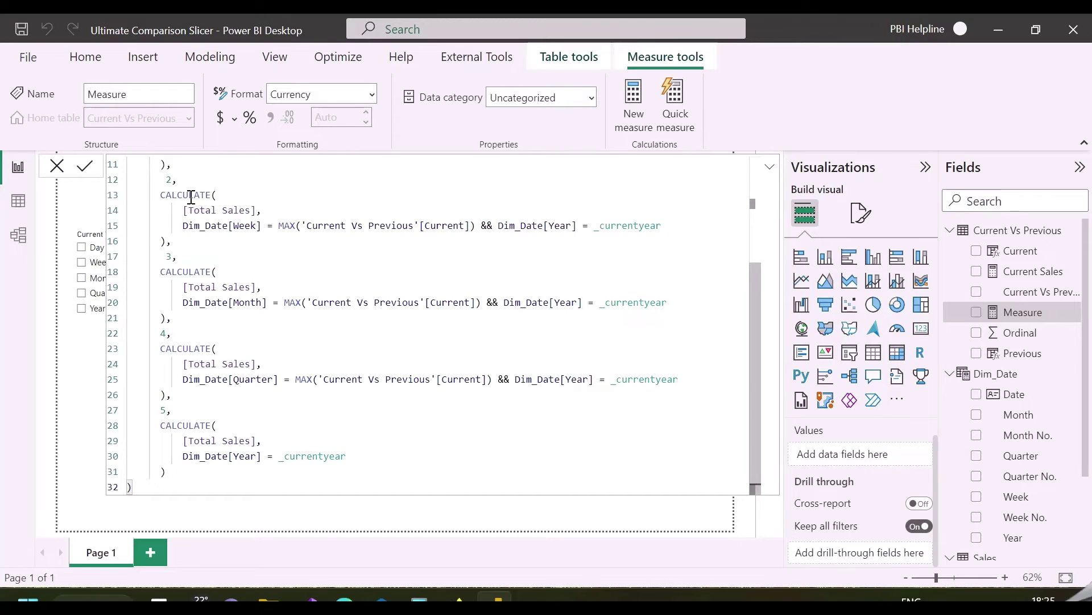
pyautogui.scroll(4, 204, 229)
pyautogui.moveTo(167, 165); pyautogui.dragTo(126, 165)
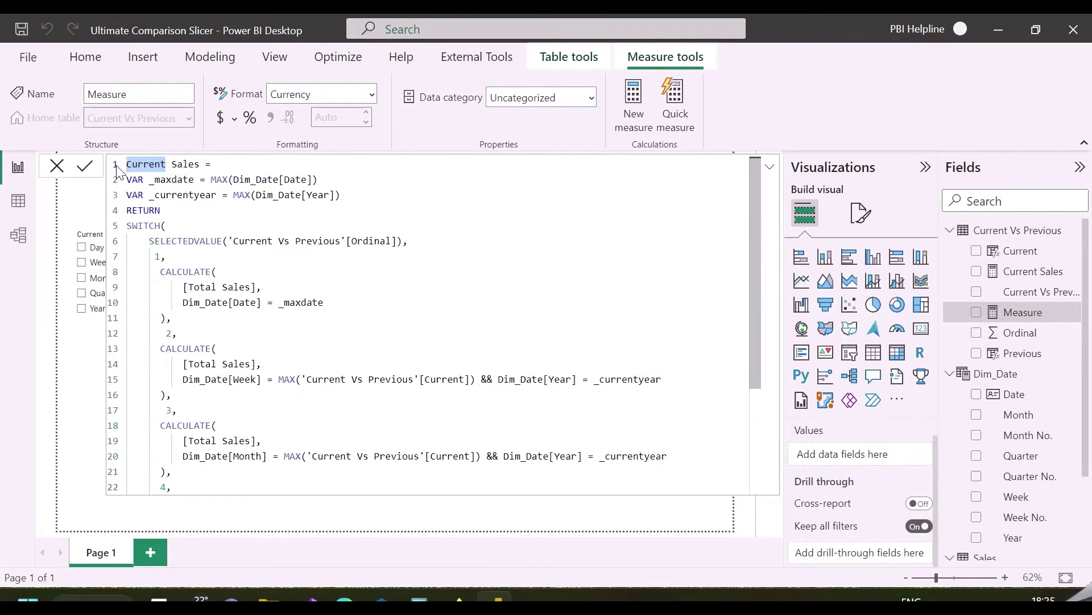
pyautogui.write('Previous')
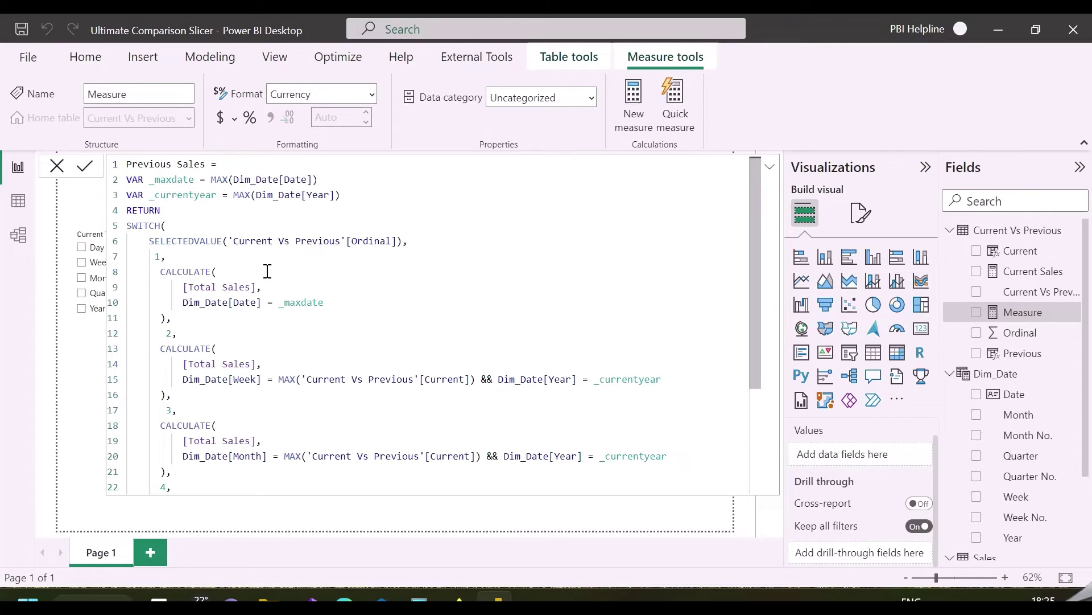
# Change the day case to _maxdate-1 and the week condition to the Previous column.
pyautogui.click(335, 303)
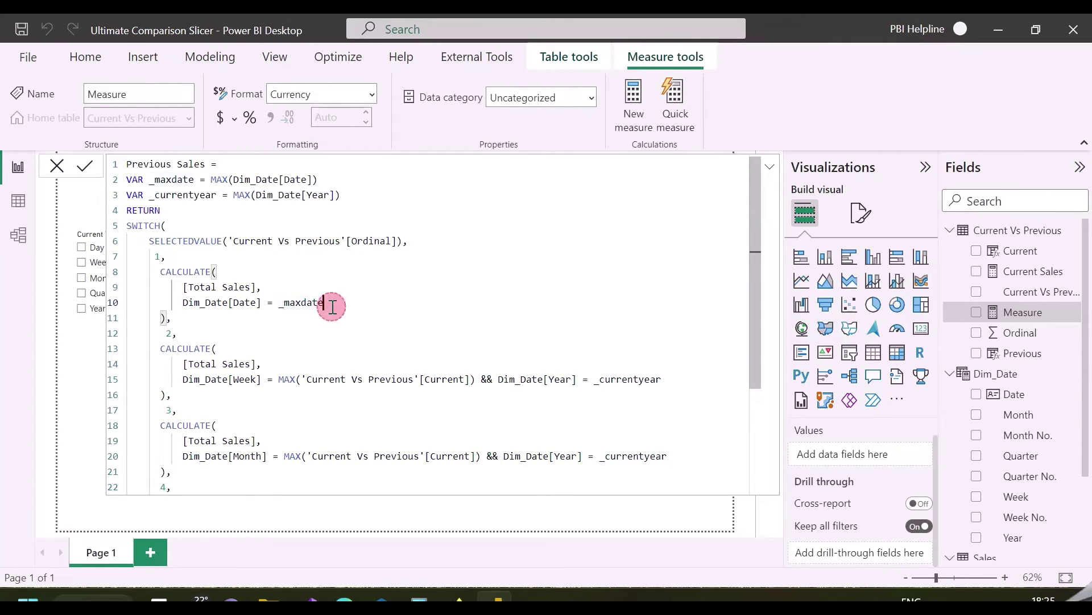
pyautogui.write('-1')
pyautogui.scroll(-2, 466, 322)
pyautogui.click(466, 322)
pyautogui.moveTo(466, 322); pyautogui.dragTo(427, 324)
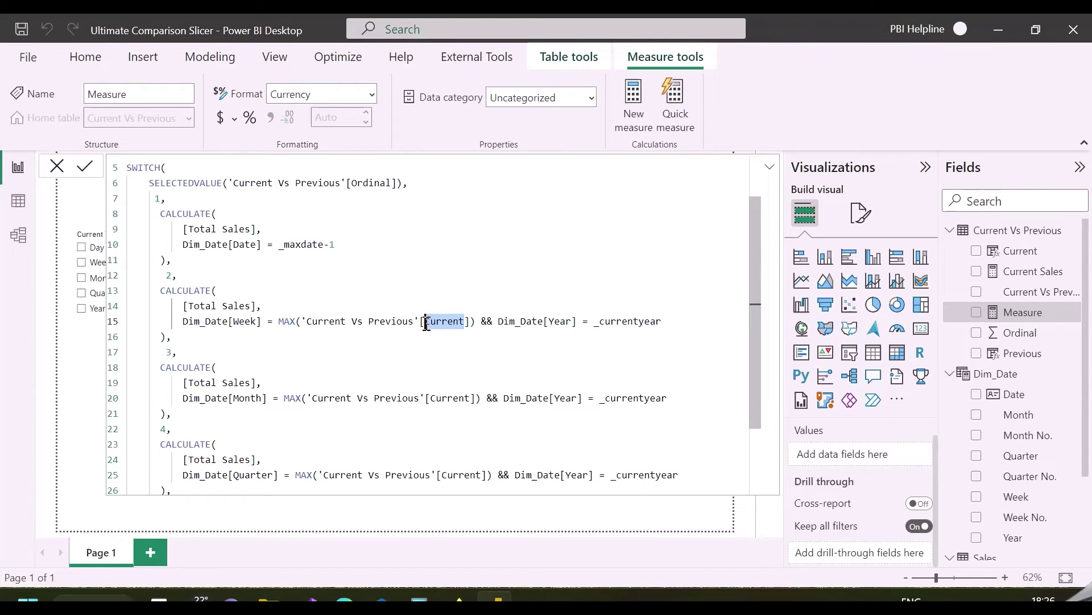
pyautogui.write('Prev')
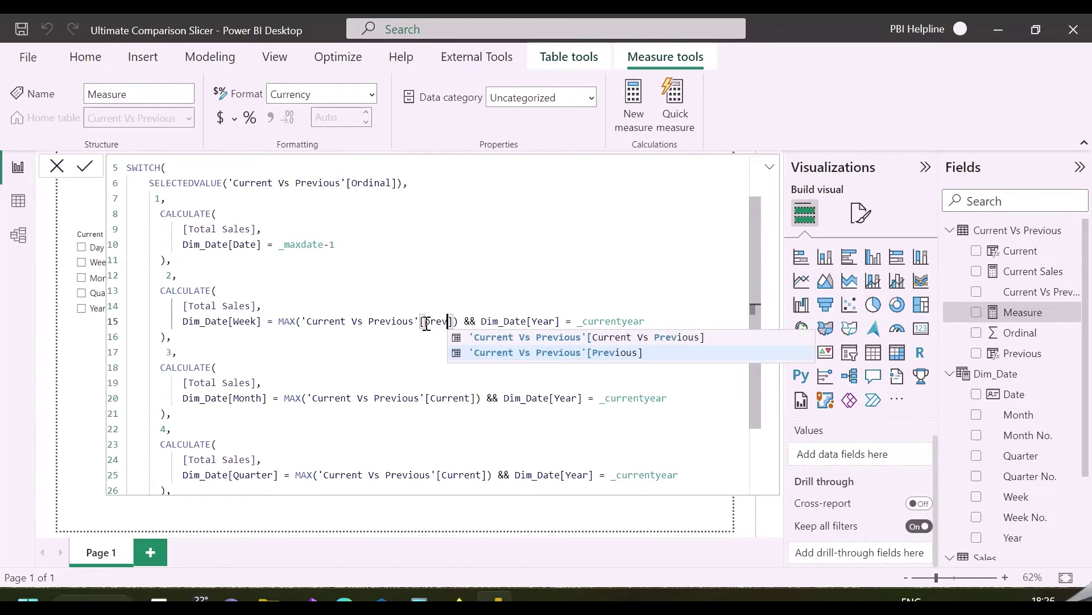
pyautogui.press('Tab')
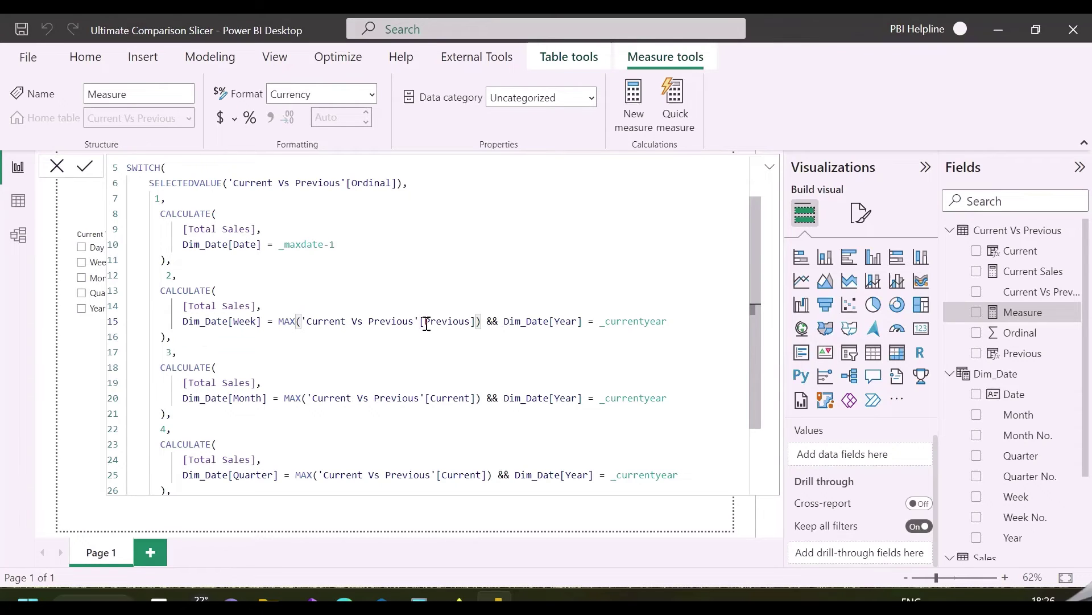
# Switch month and quarter conditions to Previous, use _currentyear-1, and commit the measure.
pyautogui.doubleClick(473, 398)
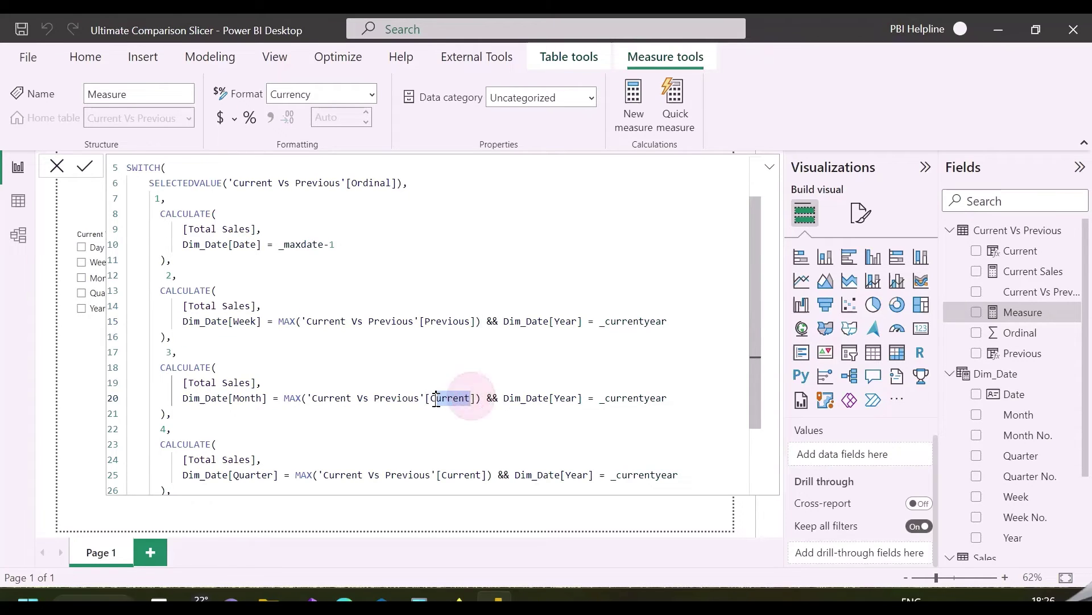
pyautogui.write('Pre')
pyautogui.press('Tab')
pyautogui.scroll(-2, 433, 398)
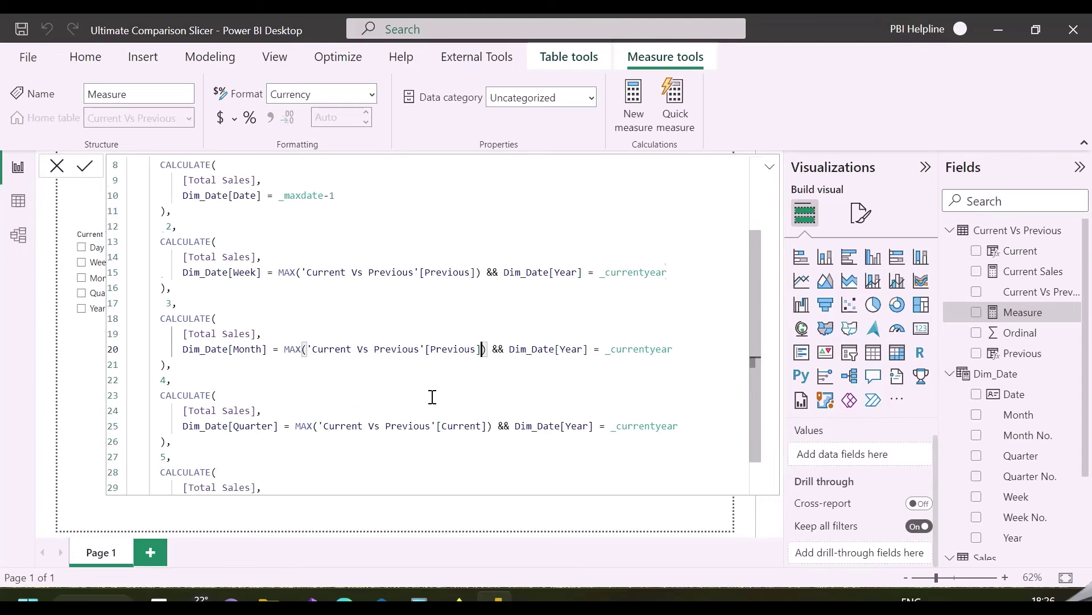
pyautogui.doubleClick(484, 379)
pyautogui.write('Pre')
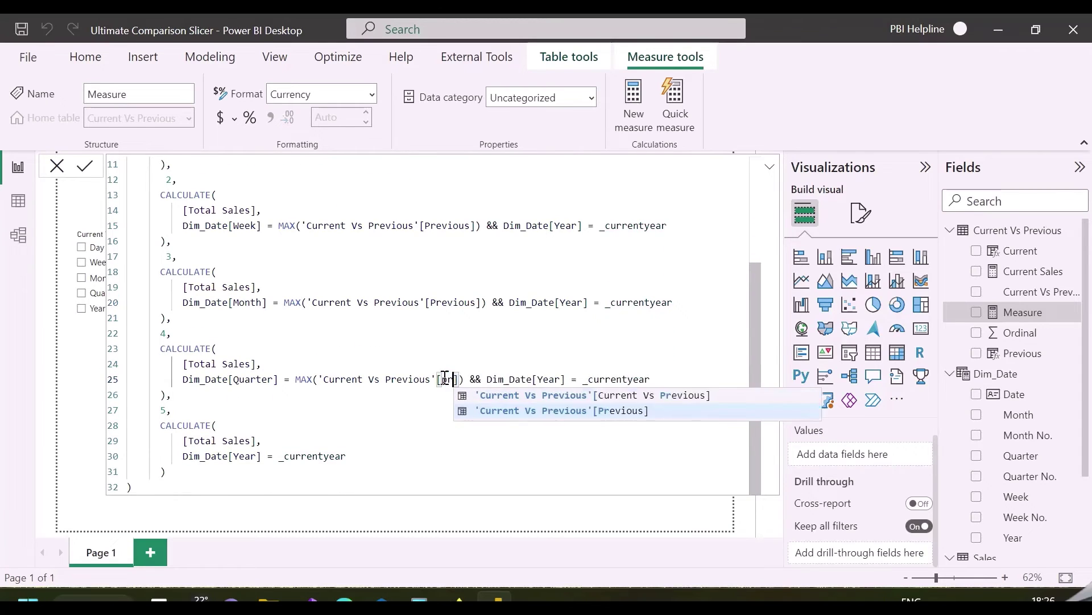
pyautogui.press('Tab')
pyautogui.click(348, 457)
pyautogui.write('-1')
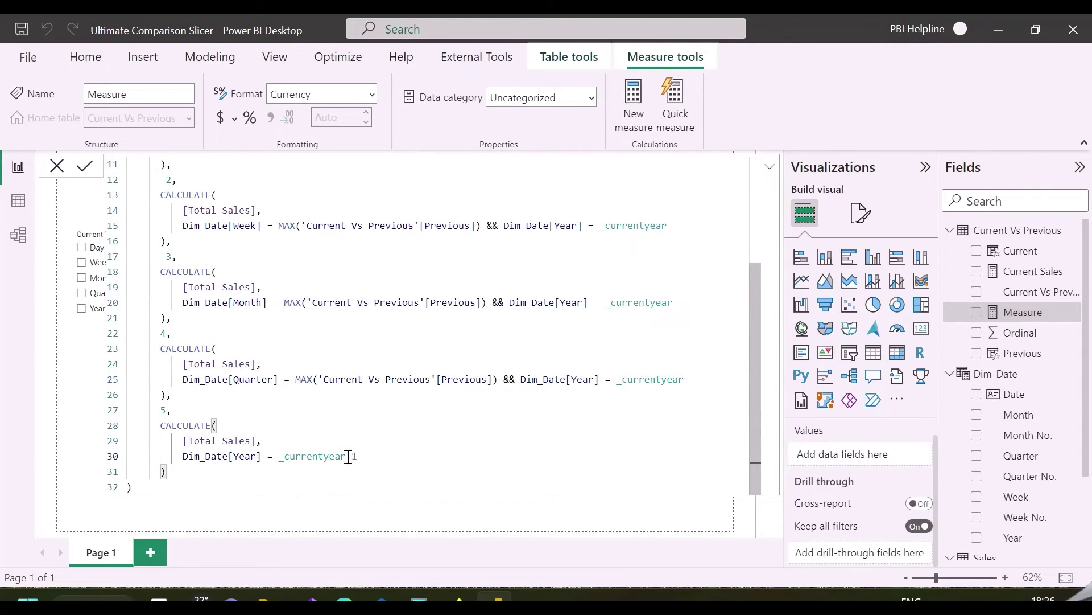
pyautogui.click(92, 175)
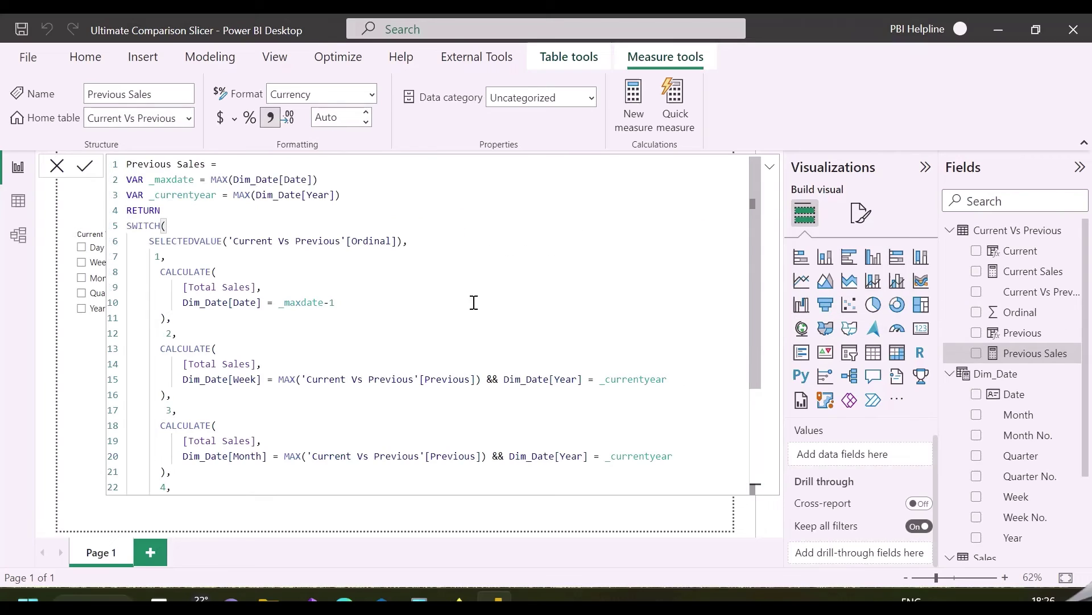
pyautogui.click(770, 166)
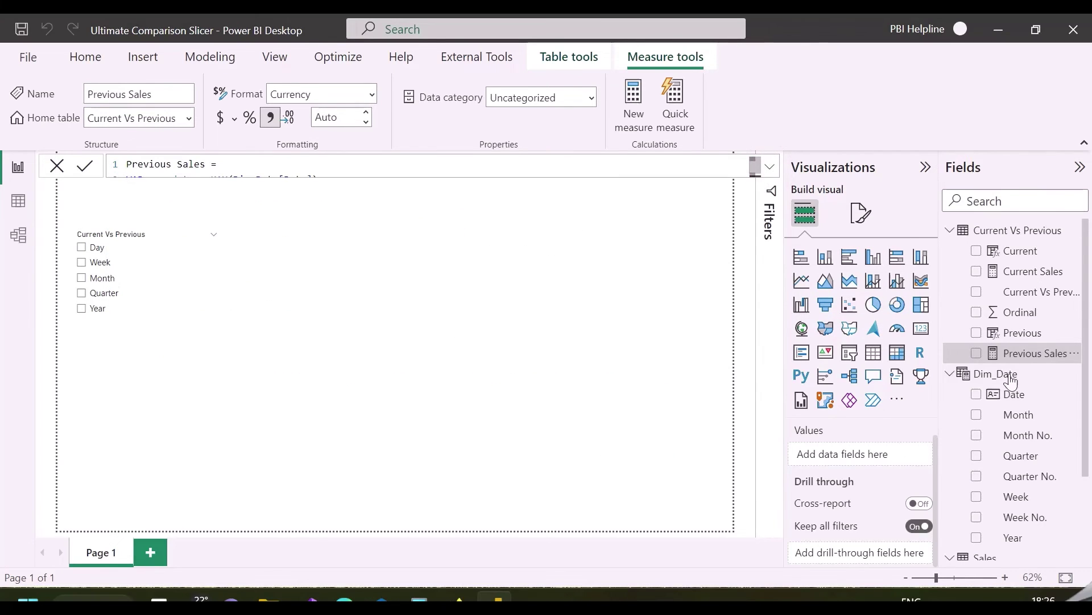
# Add Current Sales and Previous Sales as values of the column chart.
pyautogui.click(1001, 231)
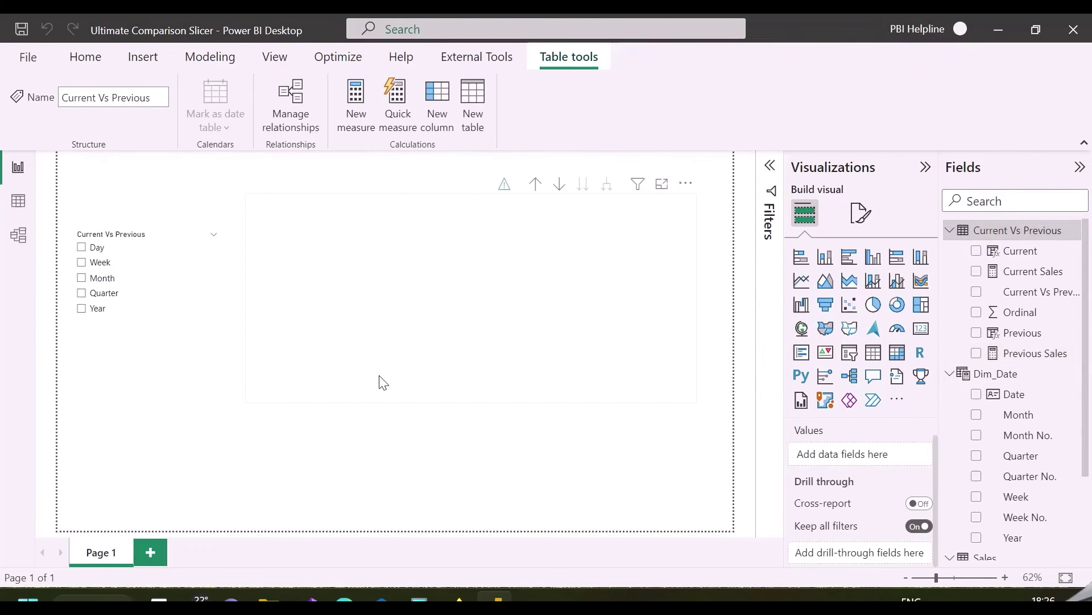
pyautogui.click(329, 391)
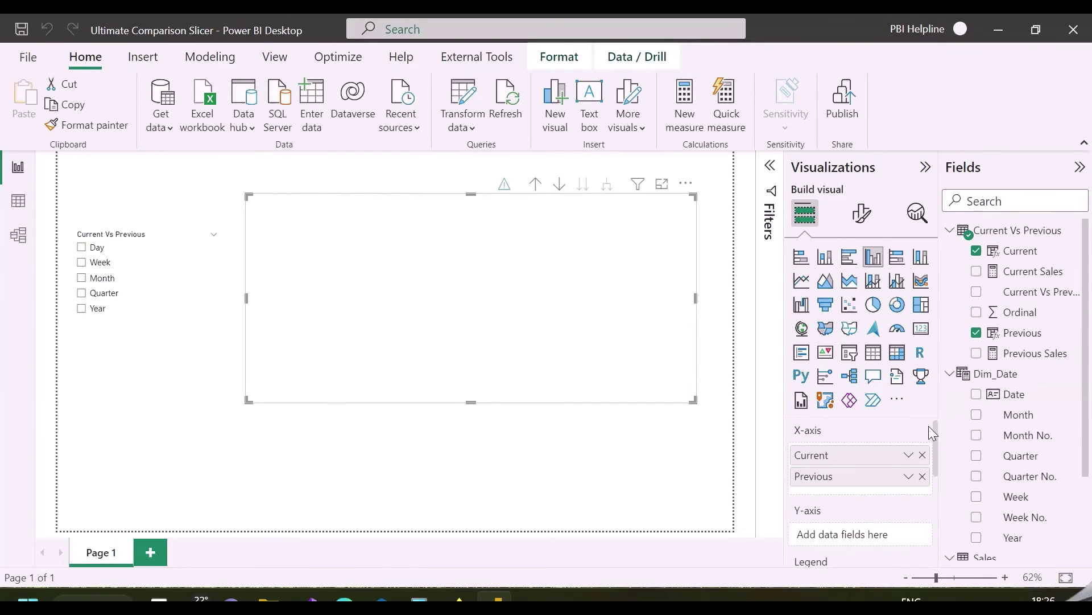
pyautogui.scroll(-1, 879, 485)
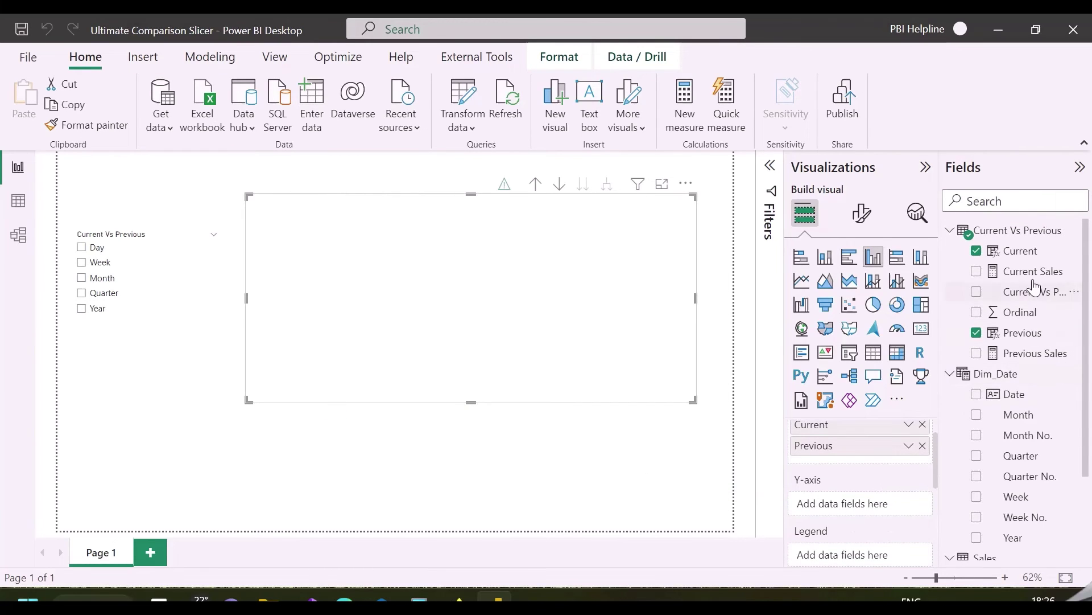
pyautogui.moveTo(1032, 272); pyautogui.dragTo(857, 509)
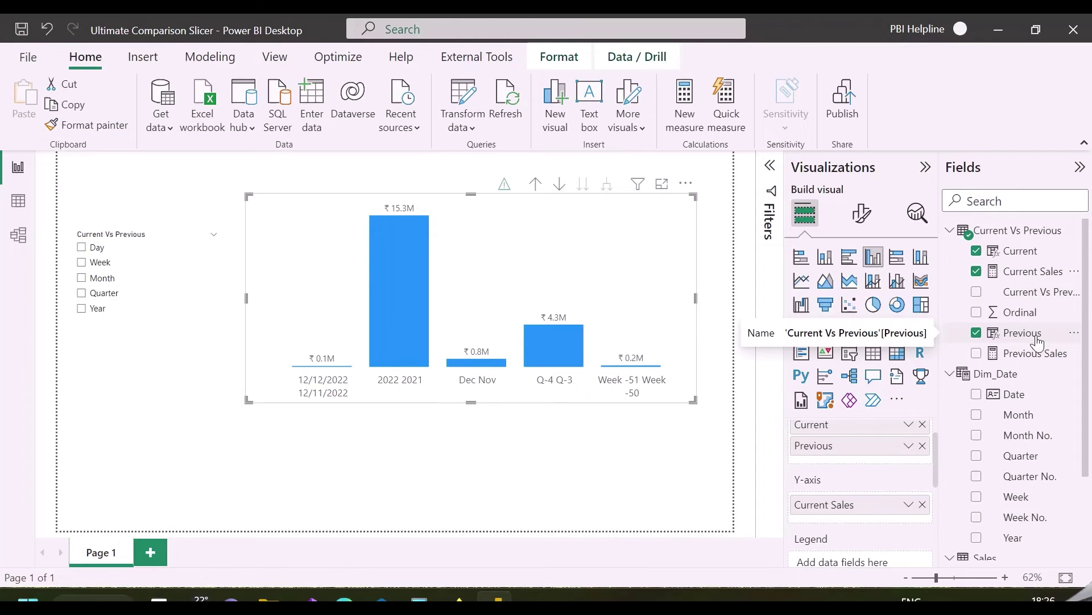
pyautogui.moveTo(1033, 354); pyautogui.dragTo(870, 507)
pyautogui.moveTo(871, 507); pyautogui.dragTo(862, 515)
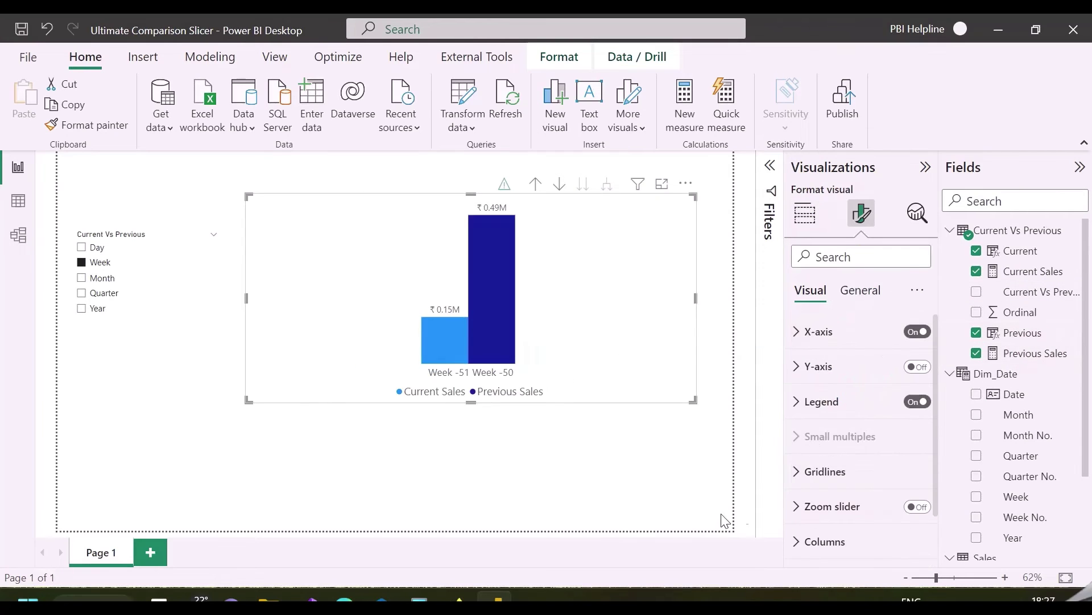
pyautogui.click(690, 409)
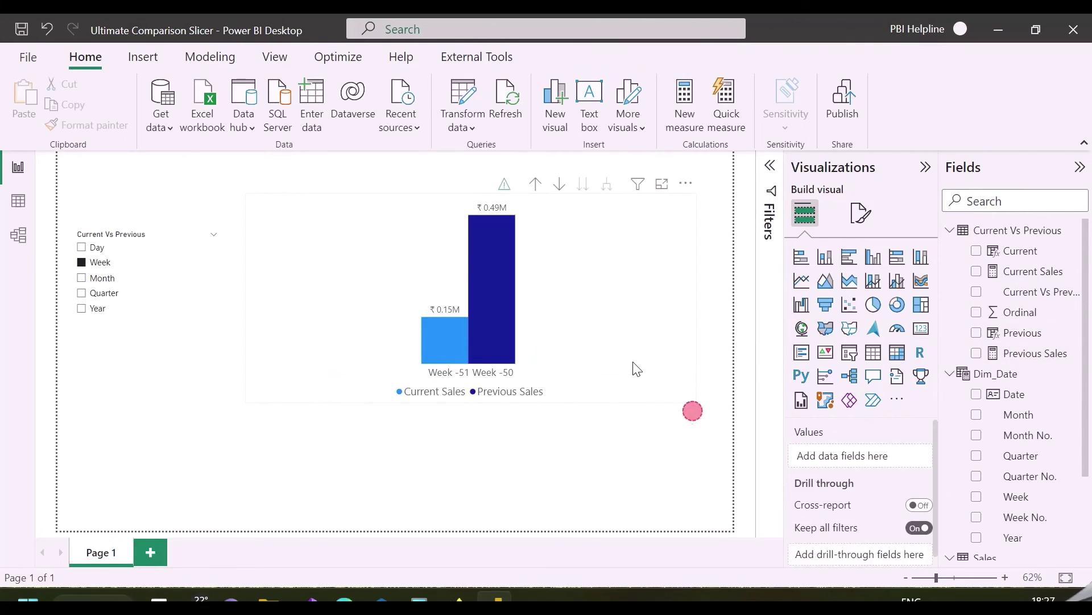
# Colour the Current Sales columns dark blue and the Previous Sales columns light blue.
pyautogui.click(631, 359)
pyautogui.click(862, 214)
pyautogui.scroll(-2, 841, 476)
pyautogui.click(824, 489)
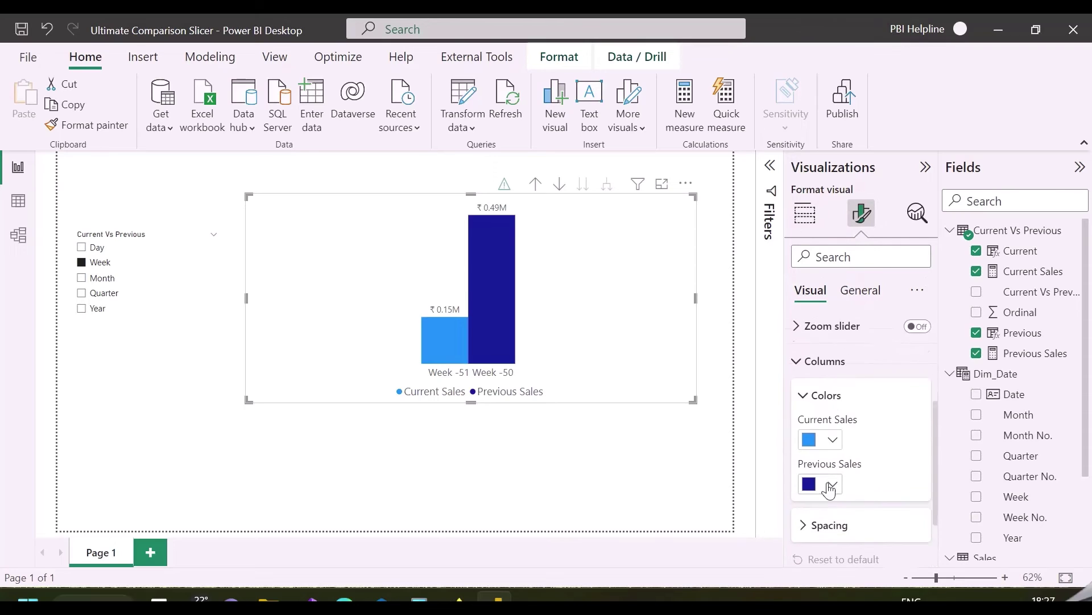
pyautogui.click(826, 406)
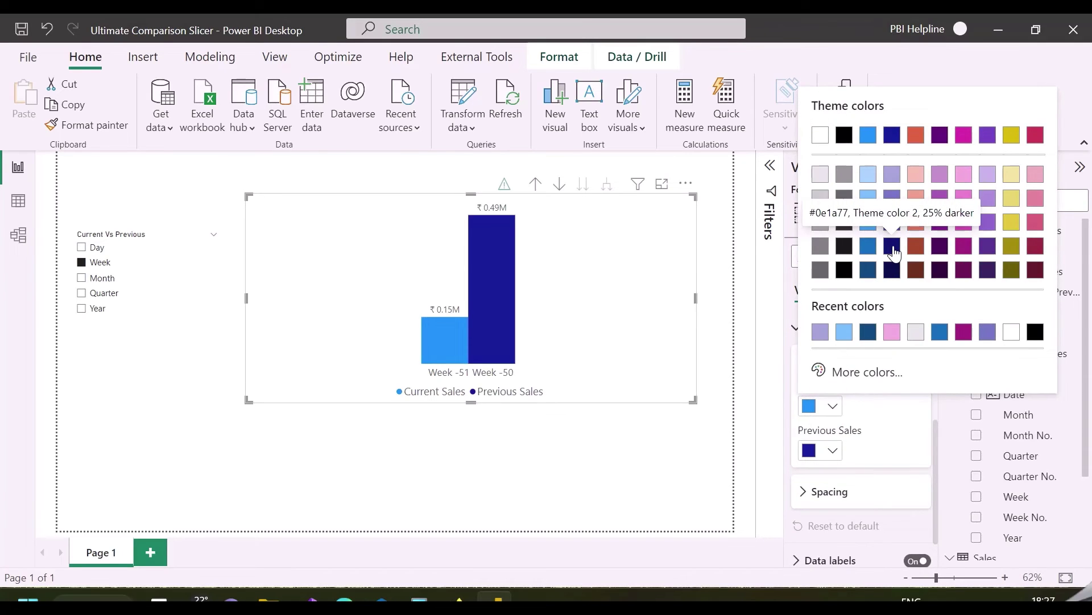
pyautogui.click(868, 270)
pyautogui.click(830, 450)
pyautogui.click(820, 318)
pyautogui.click(453, 499)
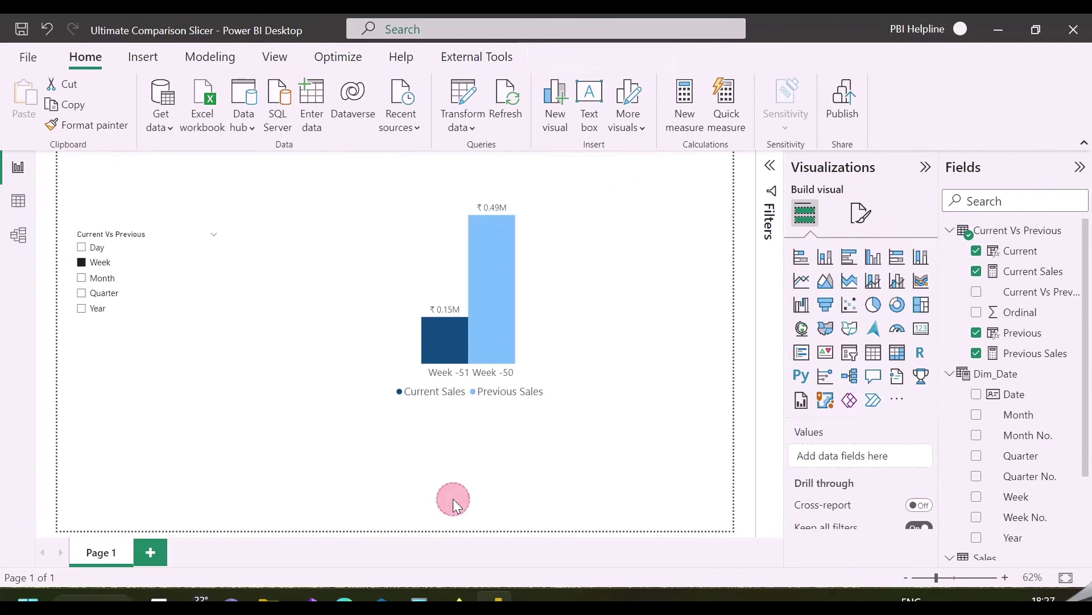
# Try the Day, Week and Year slicer options, then select Quarter together with Year.
pyautogui.click(93, 252)
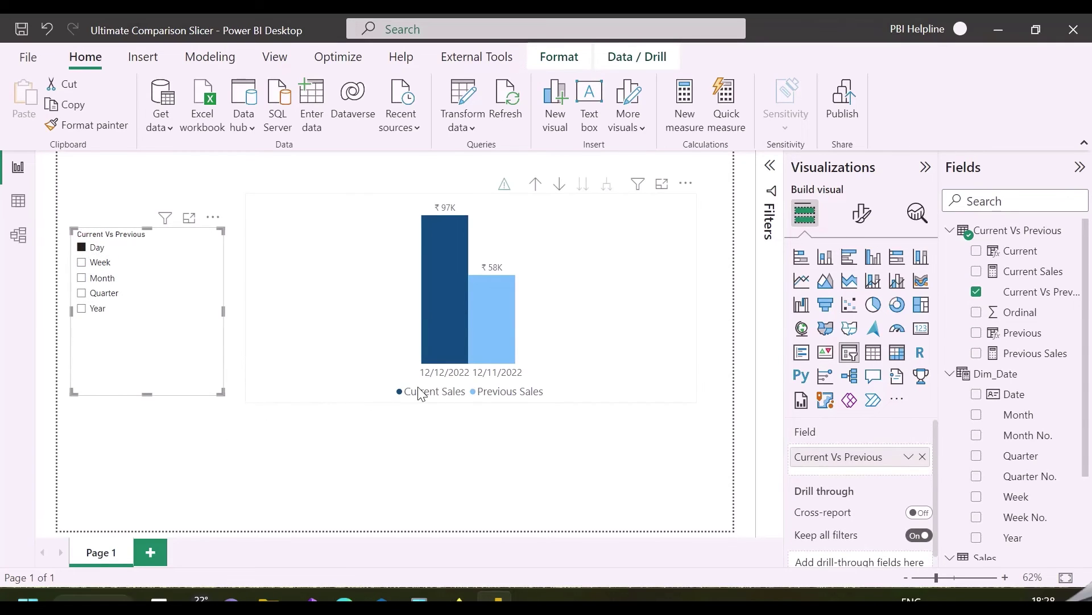
pyautogui.click(99, 263)
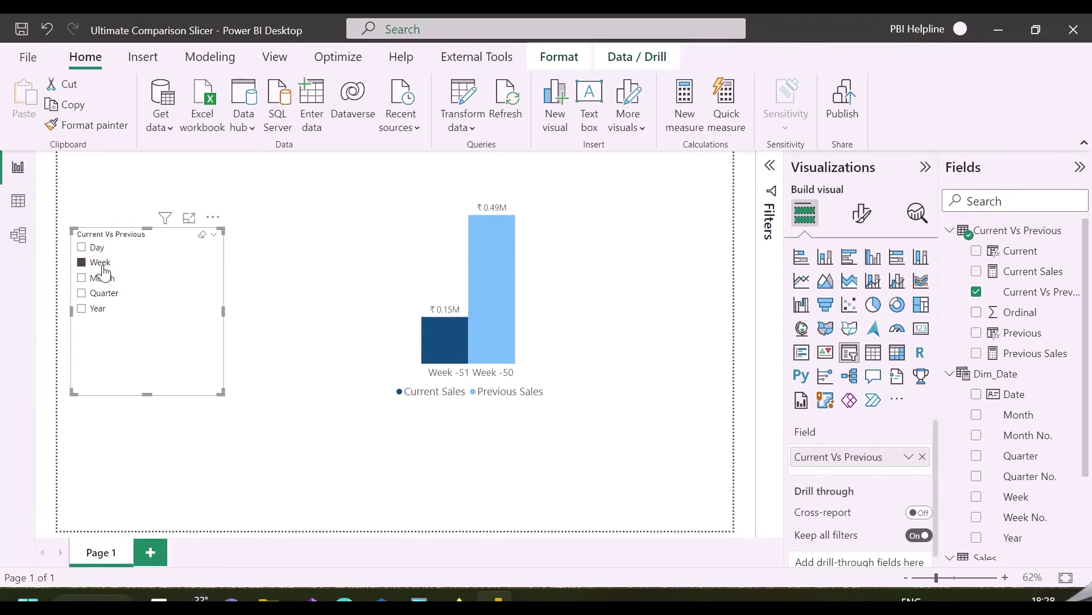
pyautogui.click(97, 309)
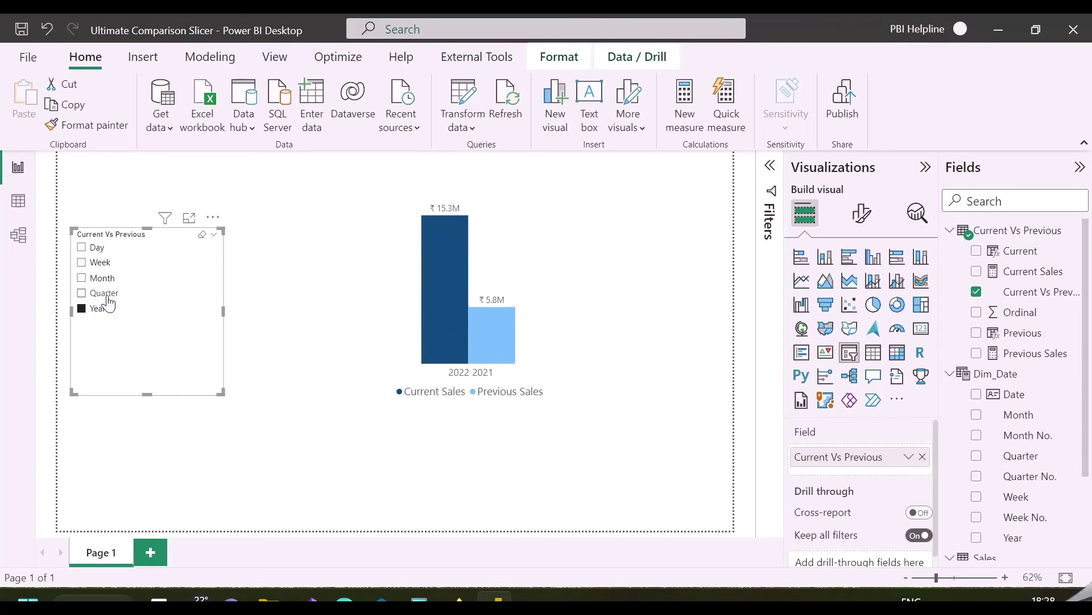
pyautogui.keyDown('ctrl'); pyautogui.click(108, 295); pyautogui.keyUp('ctrl')
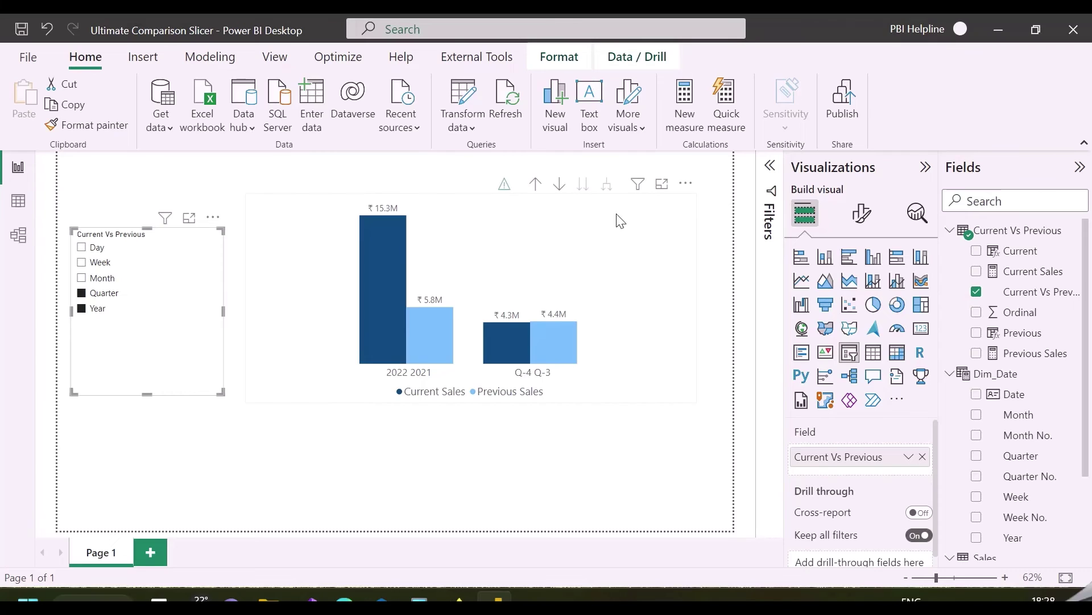
# Add a new measure named Title to the Current Vs Previous table.
pyautogui.rightClick(1012, 232)
pyautogui.click(944, 244)
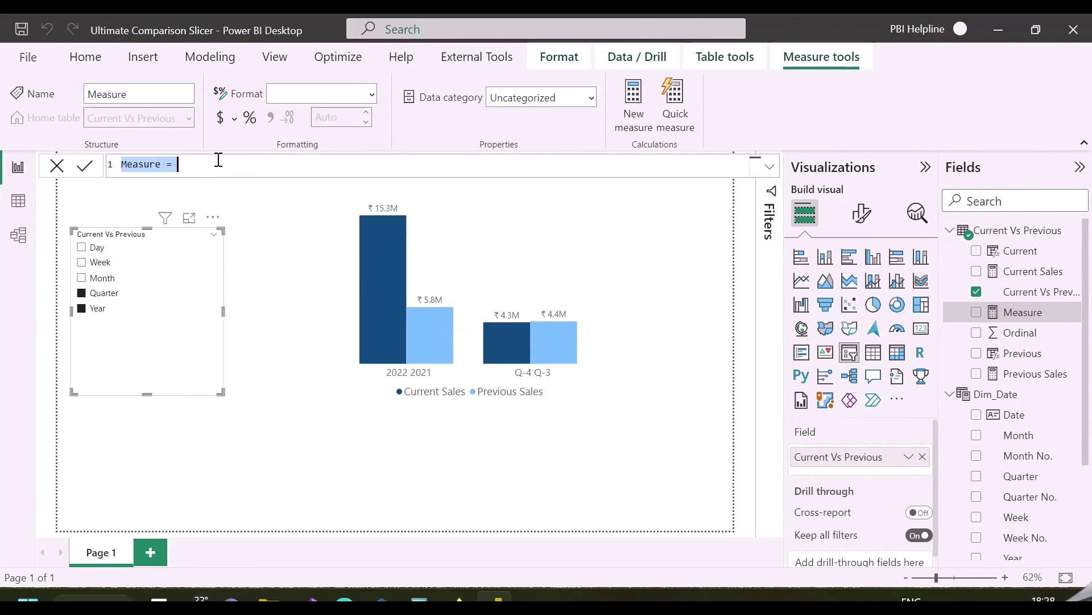
pyautogui.doubleClick(151, 164)
pyautogui.write('Title')
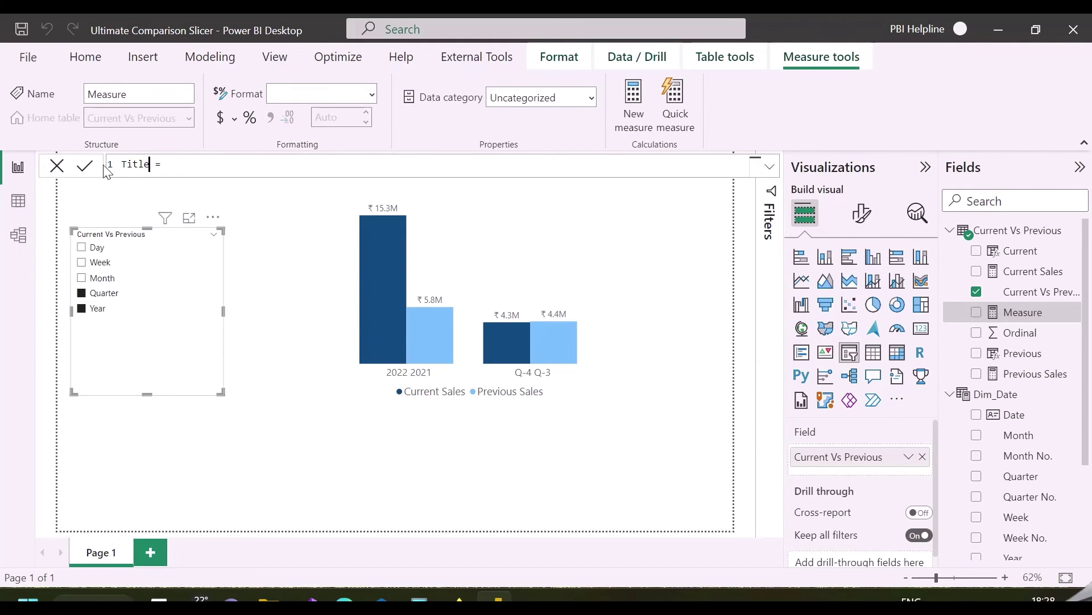
# Start the formula with IF(HASONEVALUE(Ordinal), "Current " & SELECTEDVALUE(Current Vs Previous) & " Vs Previous".
pyautogui.hotkey('shift', 'Return')
pyautogui.write('IF(')
pyautogui.hotkey('shift', 'Return')
pyautogui.write('HASONEVALUE(')
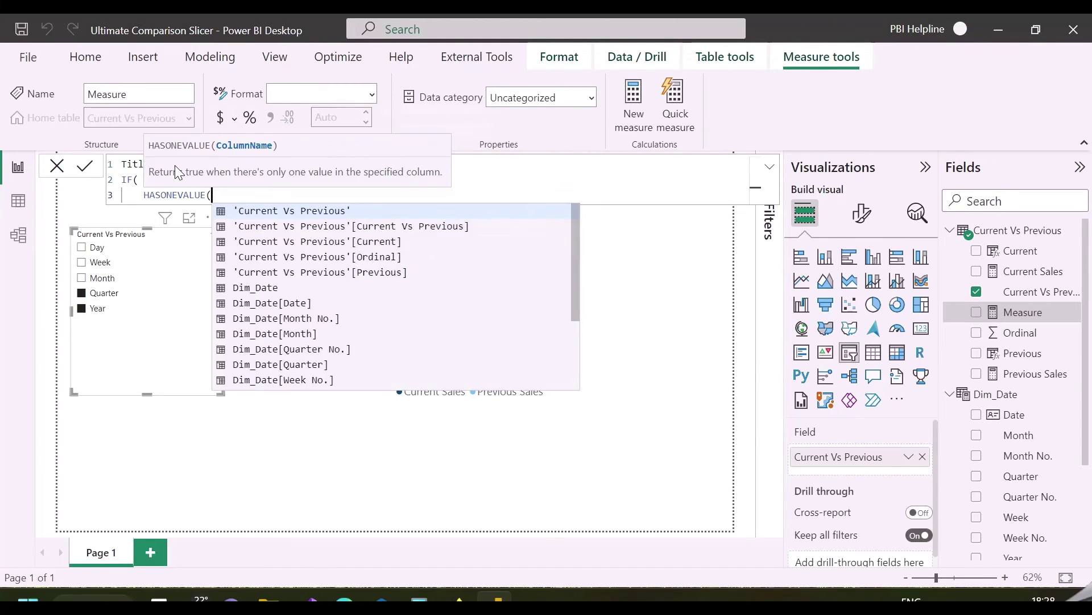
pyautogui.write('ordin')
pyautogui.press('Tab')
pyautogui.write('),')
pyautogui.hotkey('shift', 'Return')
pyautogui.write('"')
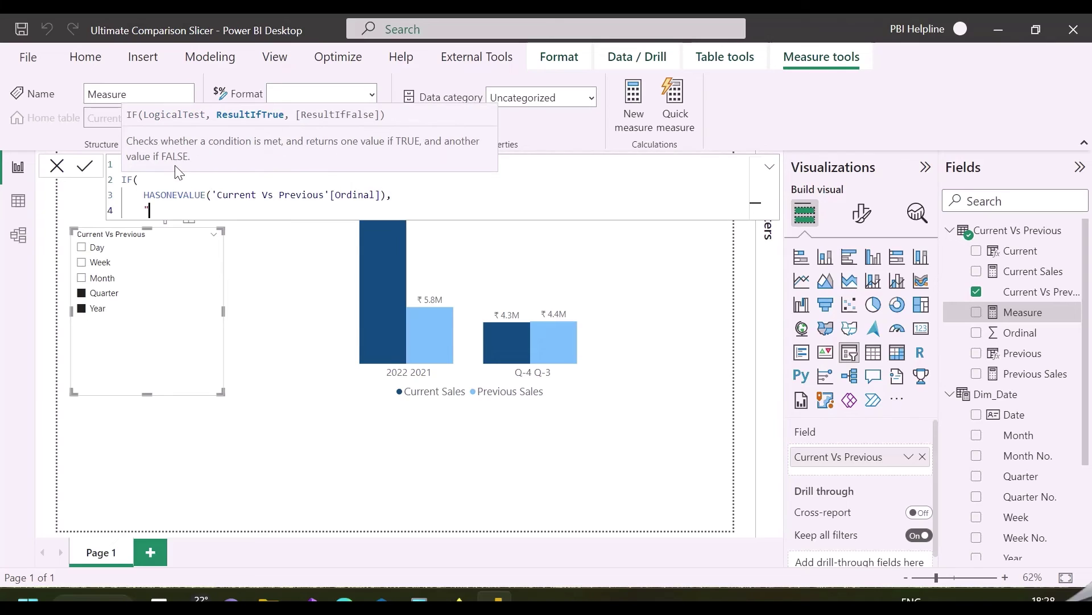
pyautogui.write('Current " & selected')
pyautogui.press('Tab')
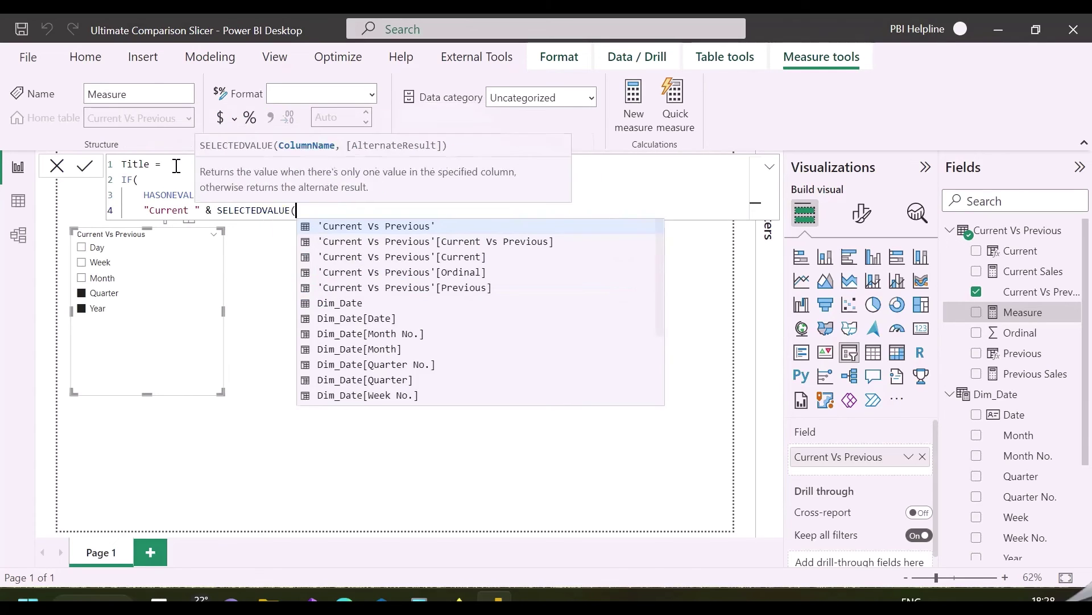
pyautogui.press('Down')
pyautogui.press('Tab')
pyautogui.write(') ')
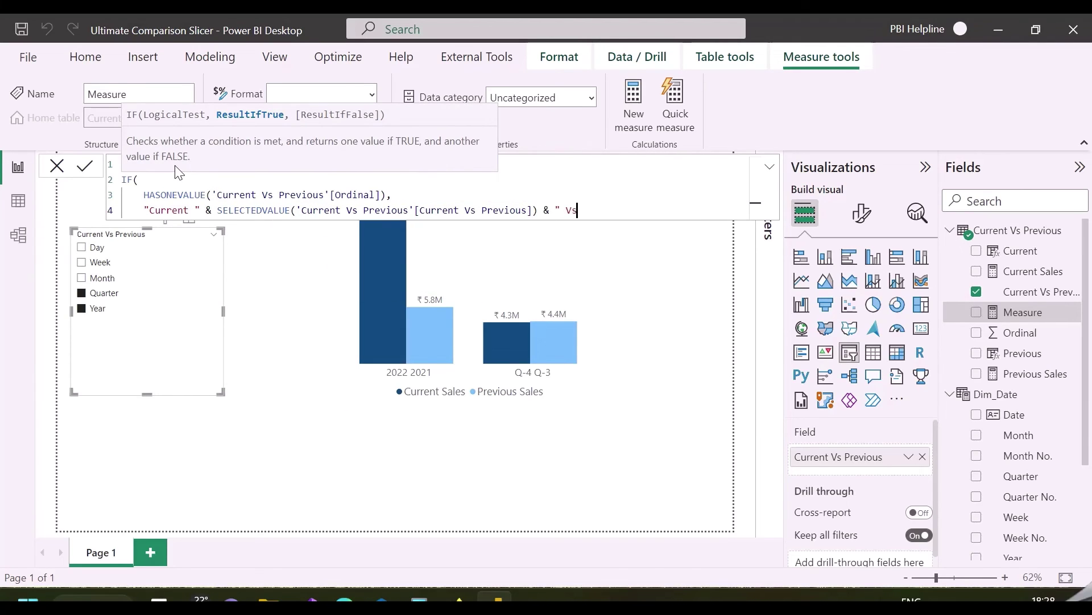
pyautogui.write('& " Vs Previous",')
pyautogui.hotkey('shift', 'Return')
pyautogui.hotkey('shift', 'Return')
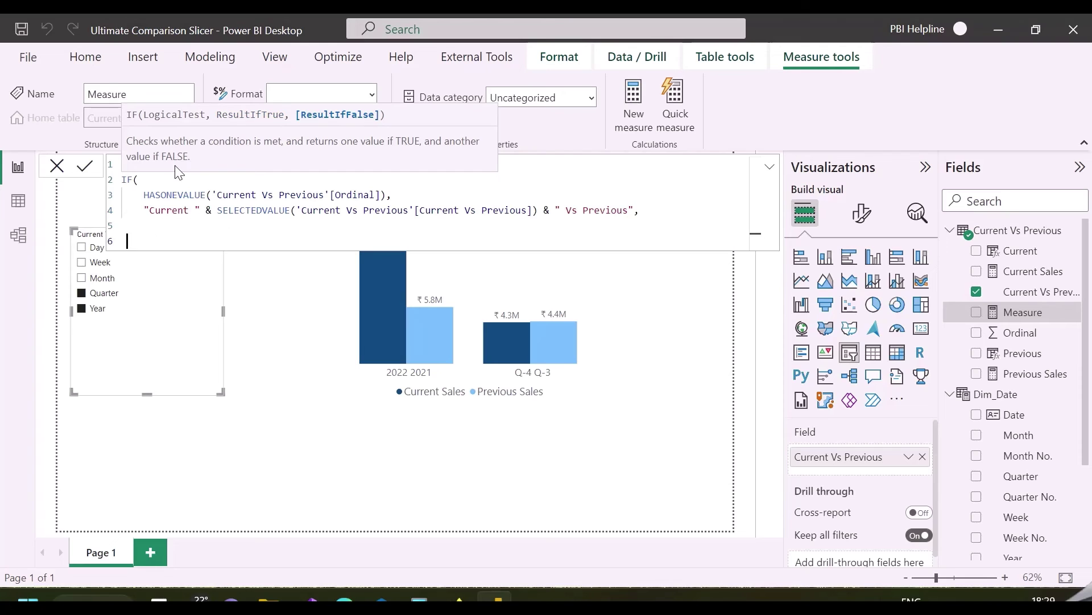
# Add the else branch CONCATENATEX(VALUES(Current Vs Previous), Current Vs Previous, ", ").
pyautogui.write('concat')
pyautogui.press('Down')
pyautogui.press('Tab')
pyautogui.hotkey('shift', 'Return')
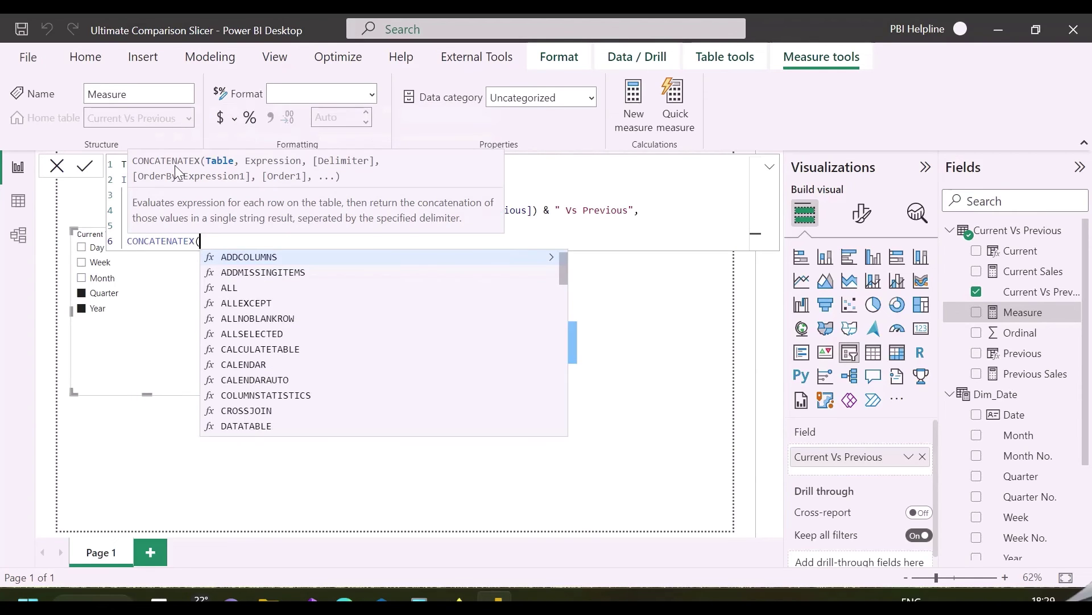
pyautogui.write('val')
pyautogui.press('Tab')
pyautogui.write('curren')
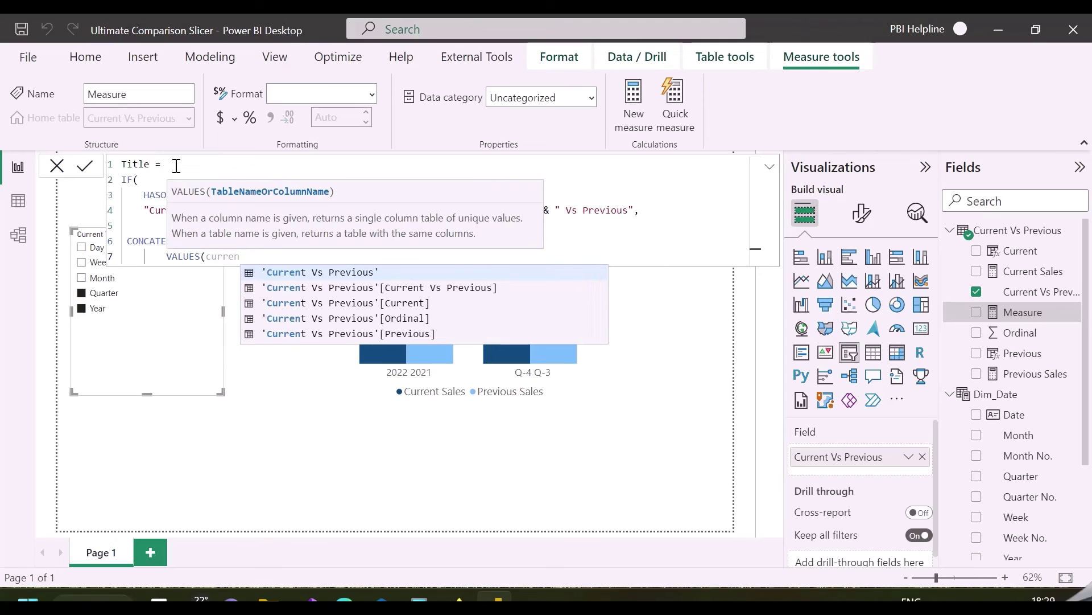
pyautogui.press('Down')
pyautogui.press('Tab')
pyautogui.write('),')
pyautogui.hotkey('shift', 'Return')
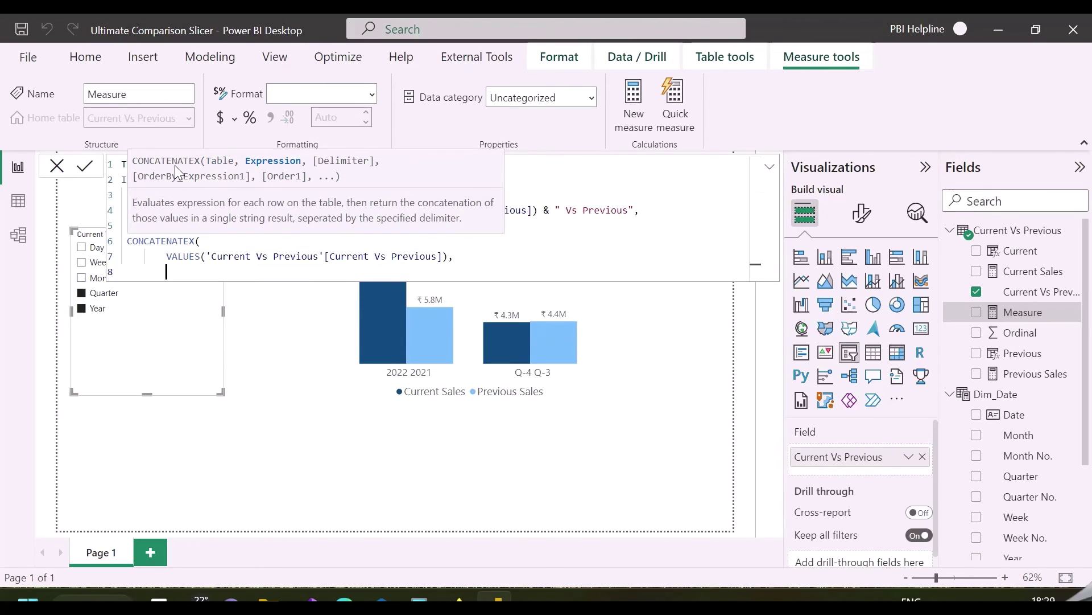
pyautogui.write('curren')
pyautogui.press('Down')
pyautogui.press('Down')
pyautogui.press('Tab')
pyautogui.write(',')
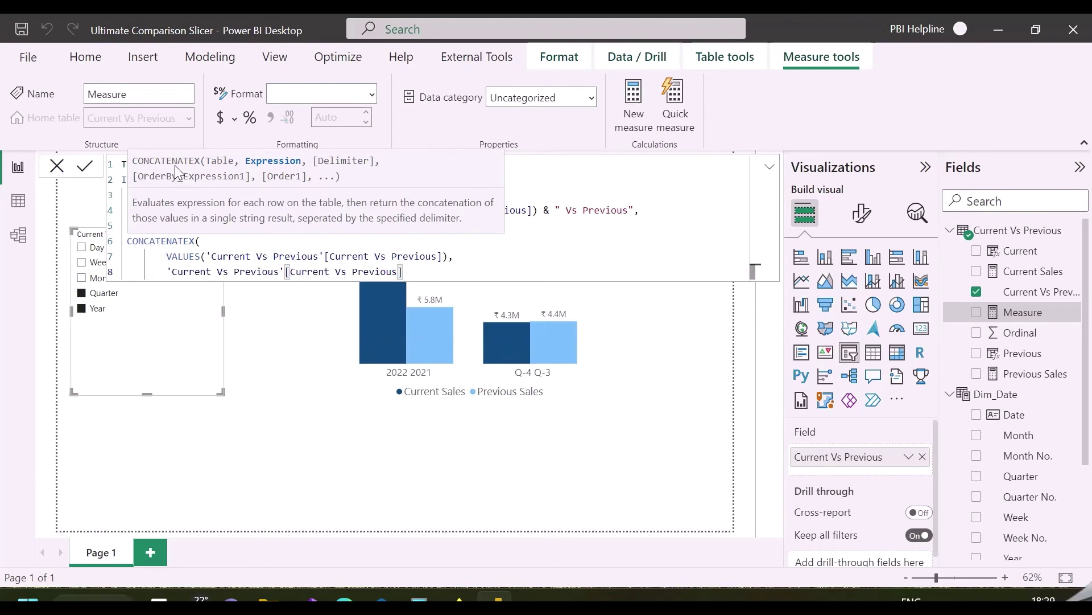
pyautogui.write(' " , "')
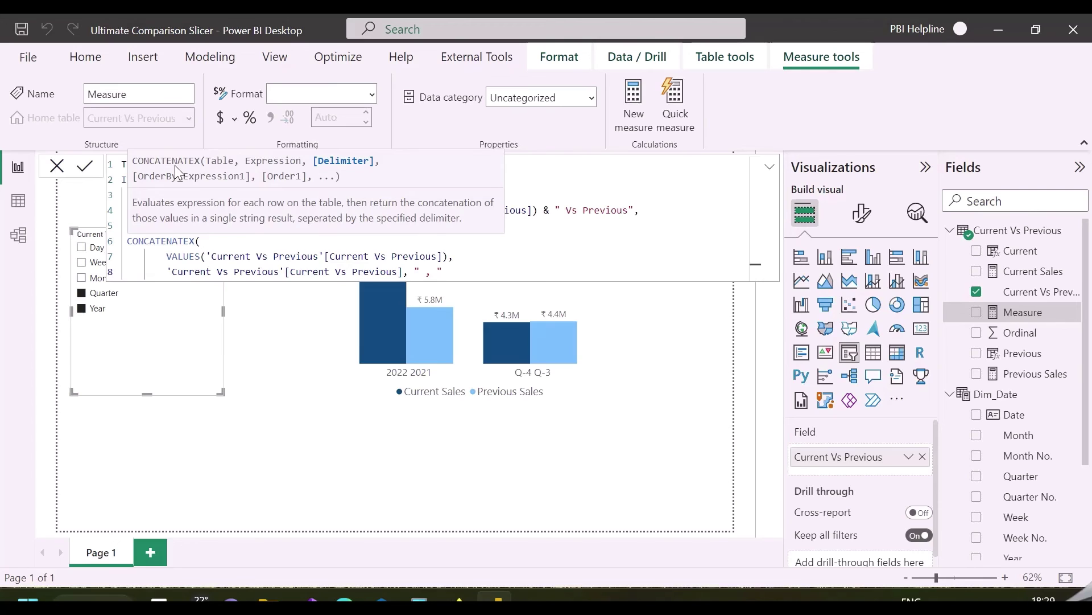
# Add the "Cu" label text before CONCATENATEX and commit the Title measure.
pyautogui.press('Return')
pyautogui.click(184, 225)
pyautogui.write('"Current Vs Previous " &')
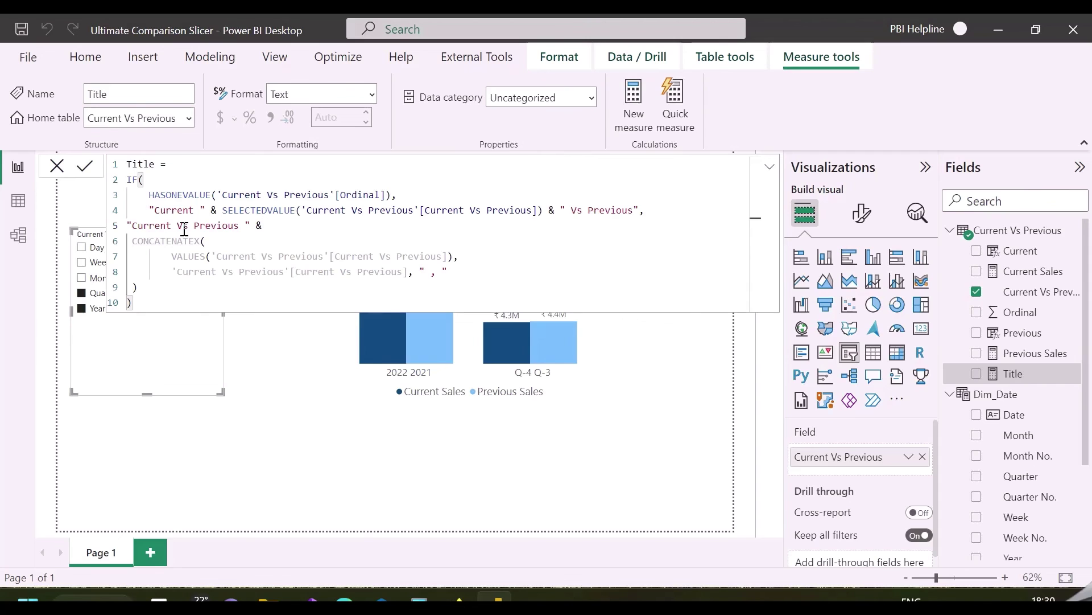
pyautogui.click(183, 299)
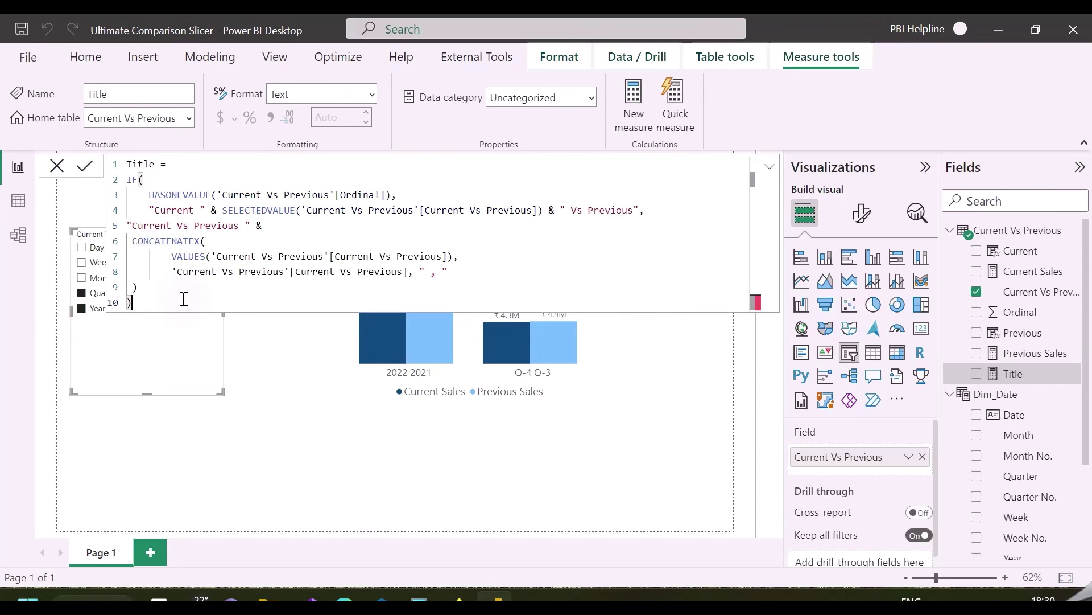
pyautogui.click(85, 165)
# Make the column chart's title text use the Title measure as its field value.
pyautogui.click(639, 349)
pyautogui.click(857, 298)
pyautogui.click(825, 364)
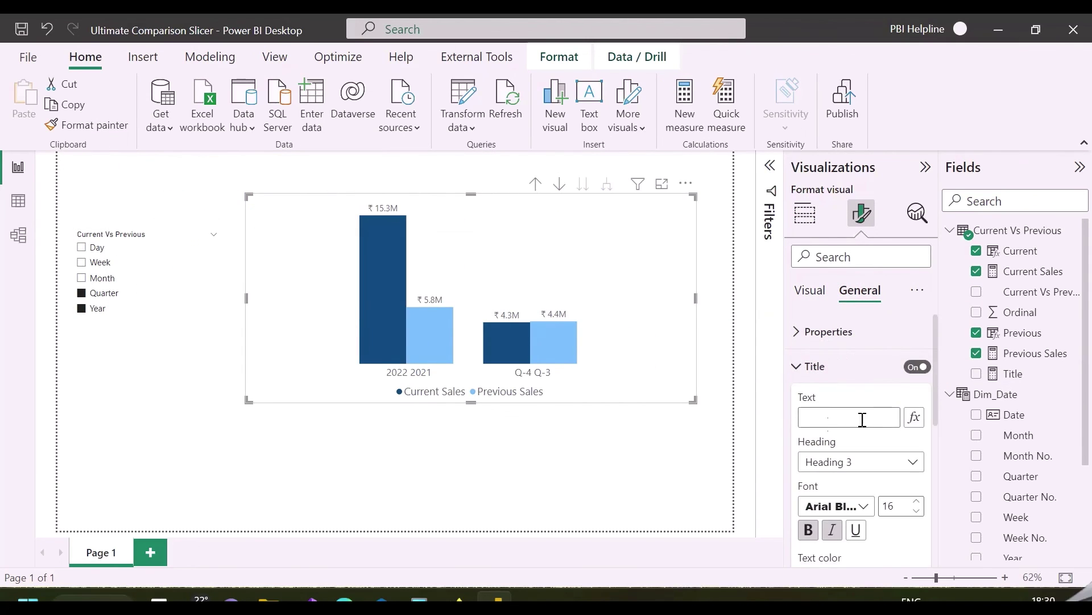
pyautogui.click(916, 419)
pyautogui.click(258, 126)
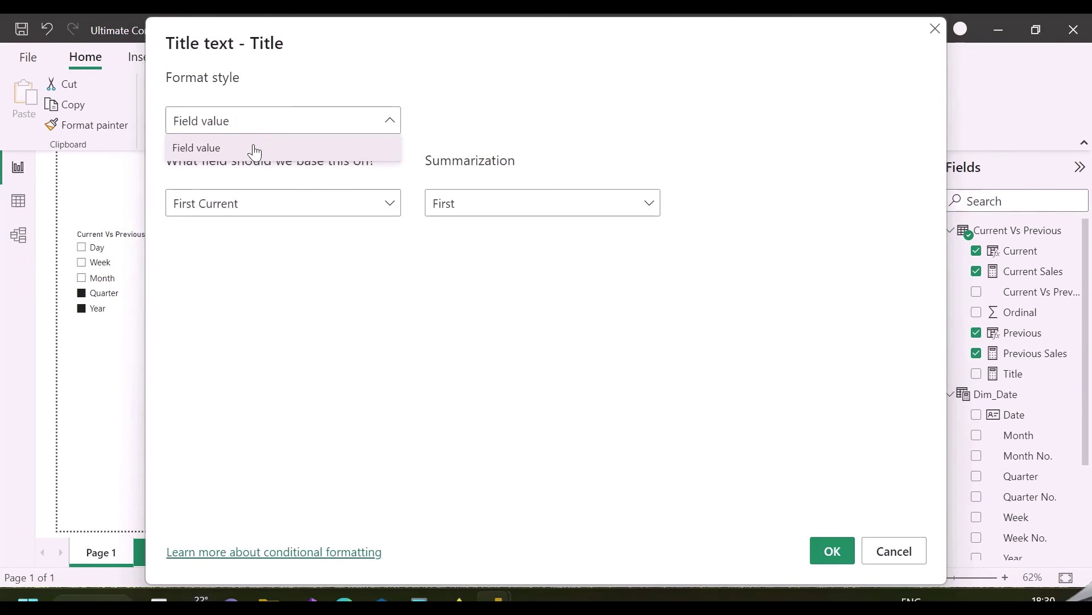
pyautogui.click(254, 148)
pyautogui.click(262, 204)
pyautogui.click(233, 235)
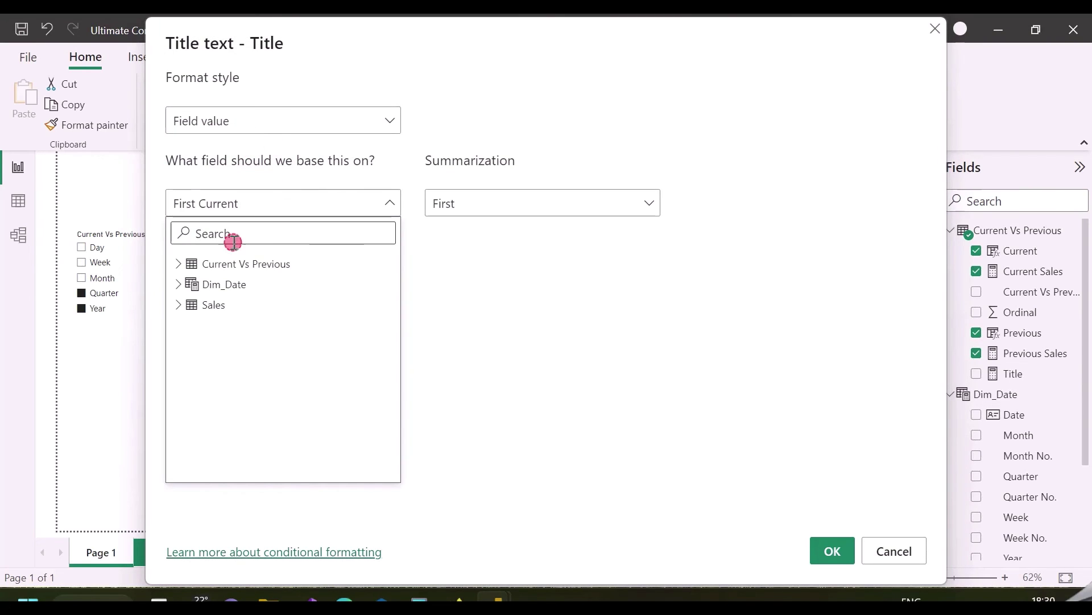
pyautogui.write('title')
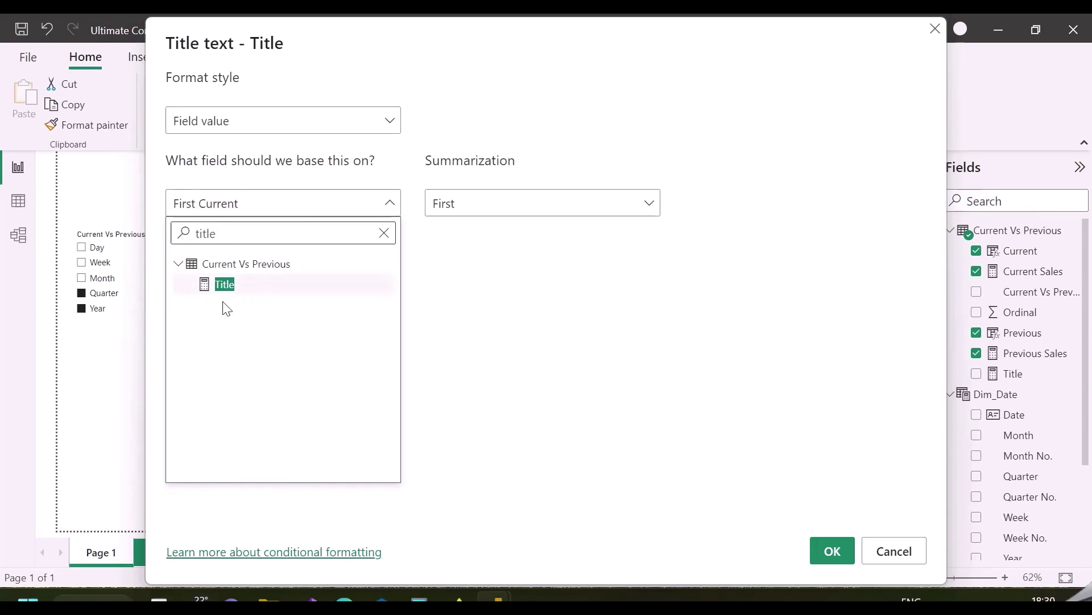
pyautogui.click(226, 285)
# Apply the dynamic title and pick Day in the slicer, showing 'Current Day Vs Previous'.
pyautogui.click(833, 551)
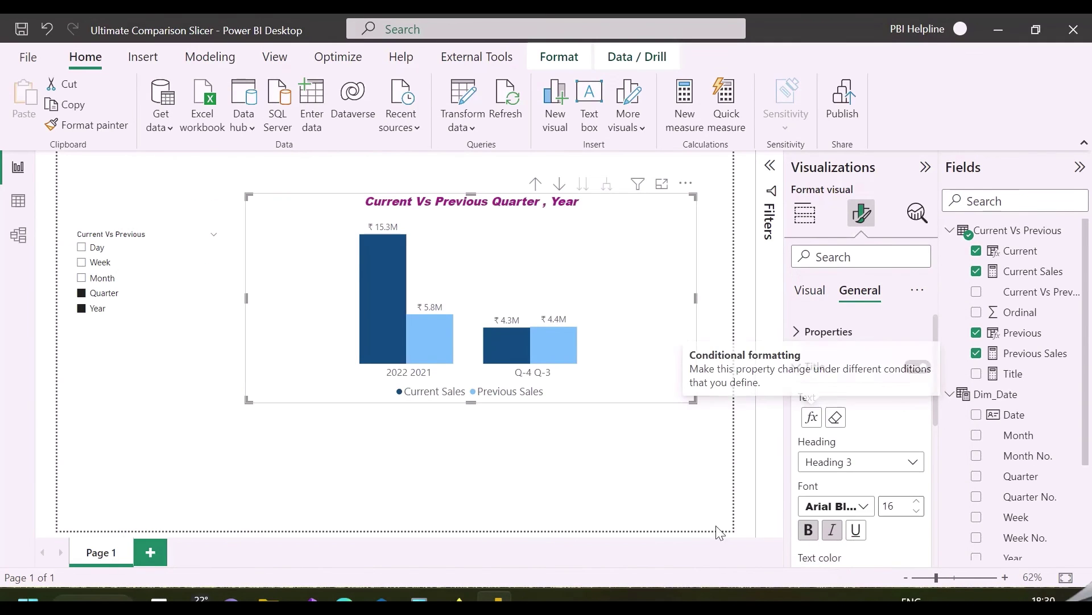
pyautogui.click(324, 456)
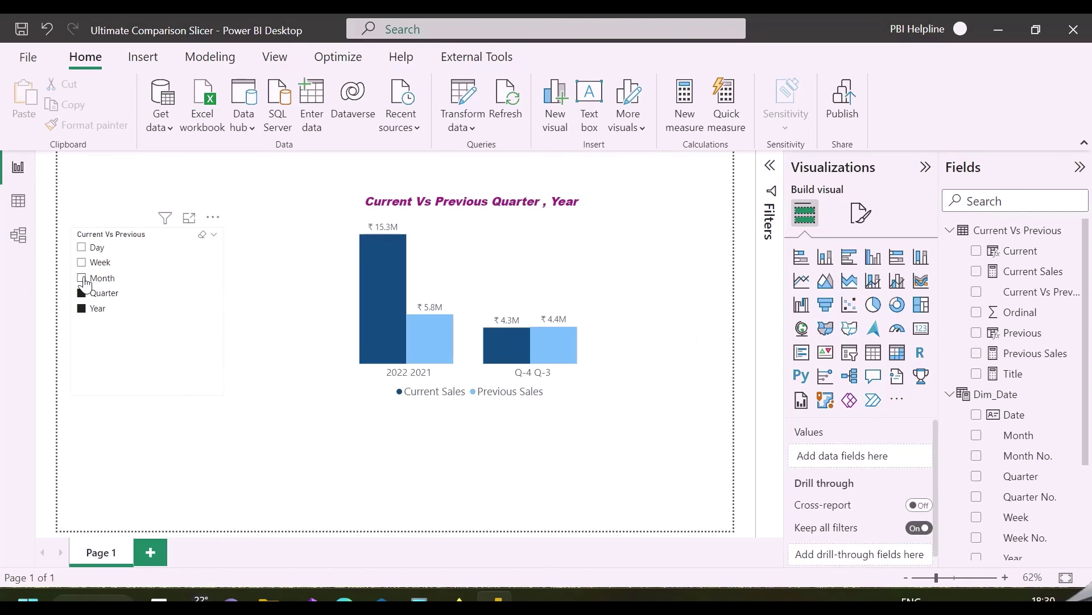
pyautogui.click(97, 251)
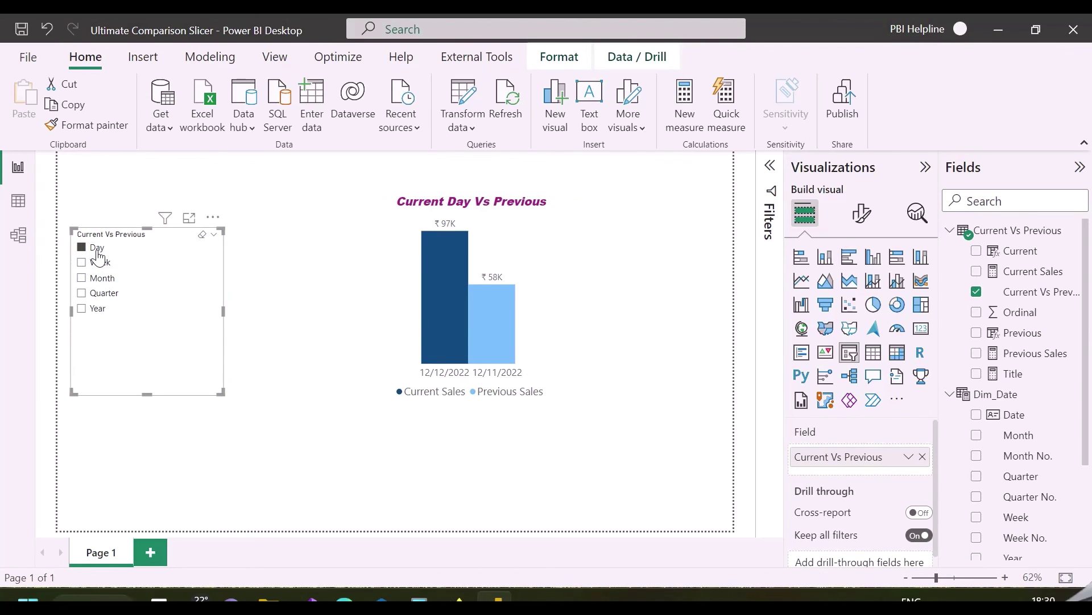